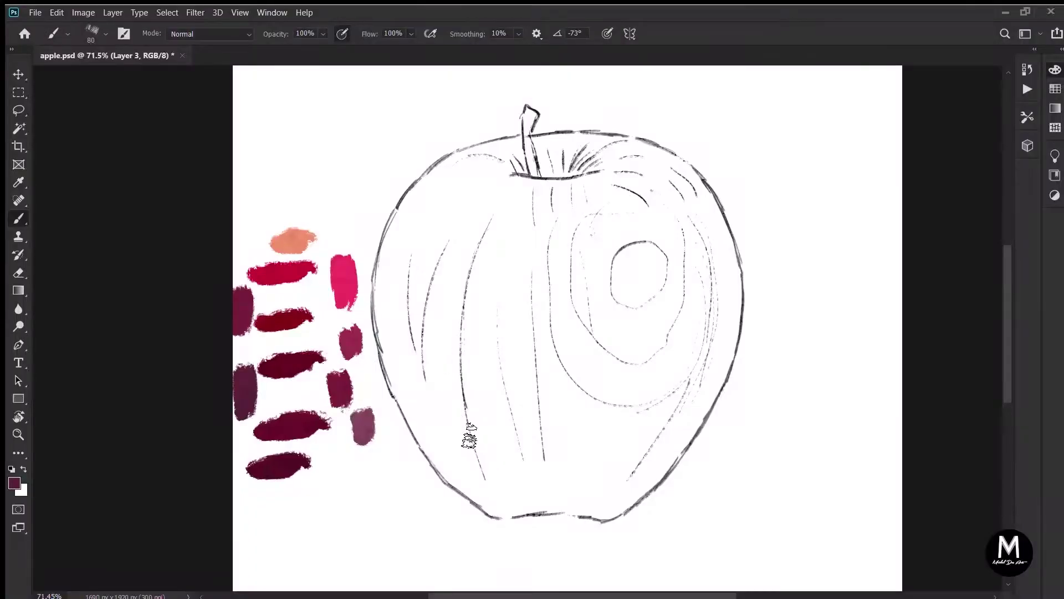
Paint a dark purple patch along the apple's lower left edge and a dark maroon stripe rising beside it.
mouse_move(485, 471)
left_mouse_down()
mouse_move(441, 452)
mouse_move(472, 495)
mouse_move(503, 512)
mouse_move(452, 471)
left_mouse_up()
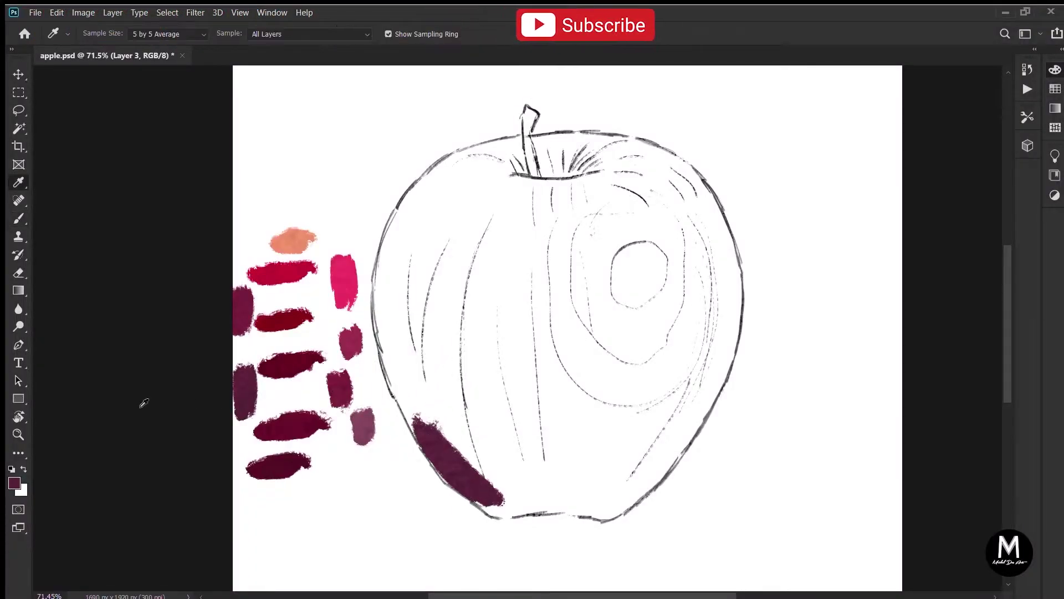
mouse_move(440, 307)
left_mouse_down()
mouse_move(475, 477)
mouse_move(435, 430)
mouse_move(488, 491)
mouse_move(477, 461)
left_mouse_up()
key("i")
key("b")
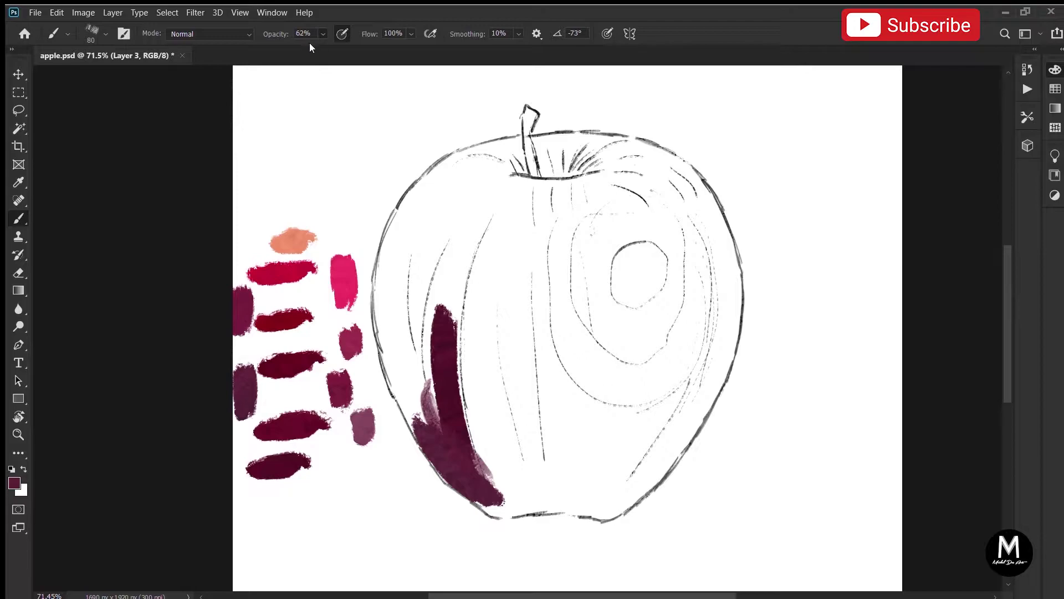
Lower the brush opacity to 55% and paint sampled maroon and purple strokes down the apple's left edge.
left_click_drag(308, 43, 304, 43)
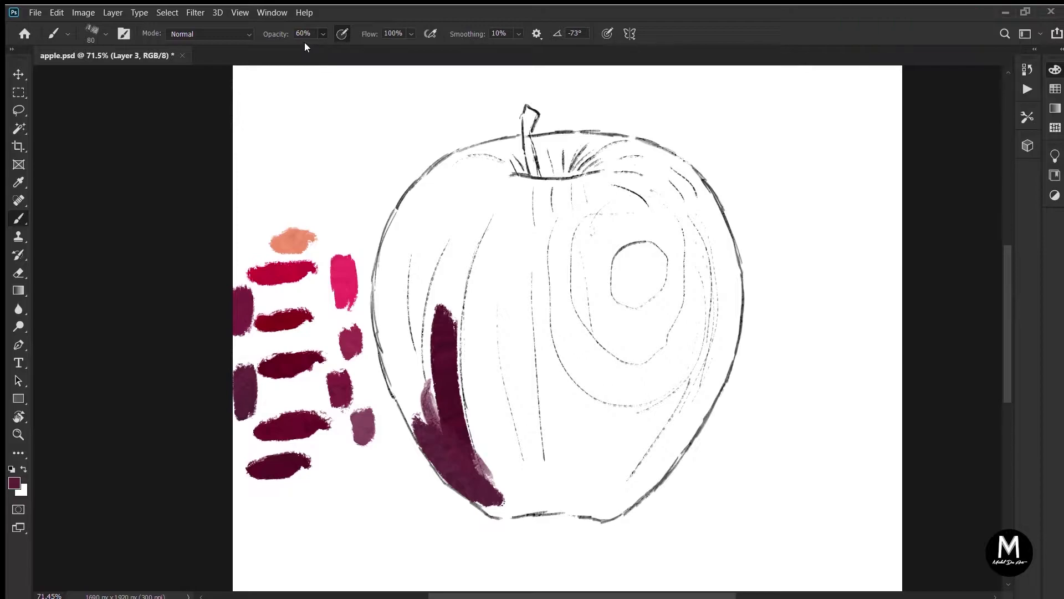
left_click(60, 316, "alt")
left_click_drag(397, 260, 429, 407)
left_click_drag(392, 263, 421, 418)
mouse_move(383, 287)
left_mouse_down()
mouse_move(402, 399)
mouse_move(424, 418)
left_mouse_up()
left_click_drag(396, 369, 435, 438)
left_click(106, 420, "alt")
mouse_move(400, 400)
left_mouse_down()
mouse_move(473, 462)
mouse_move(485, 492)
left_mouse_up()
left_click(108, 416, "alt")
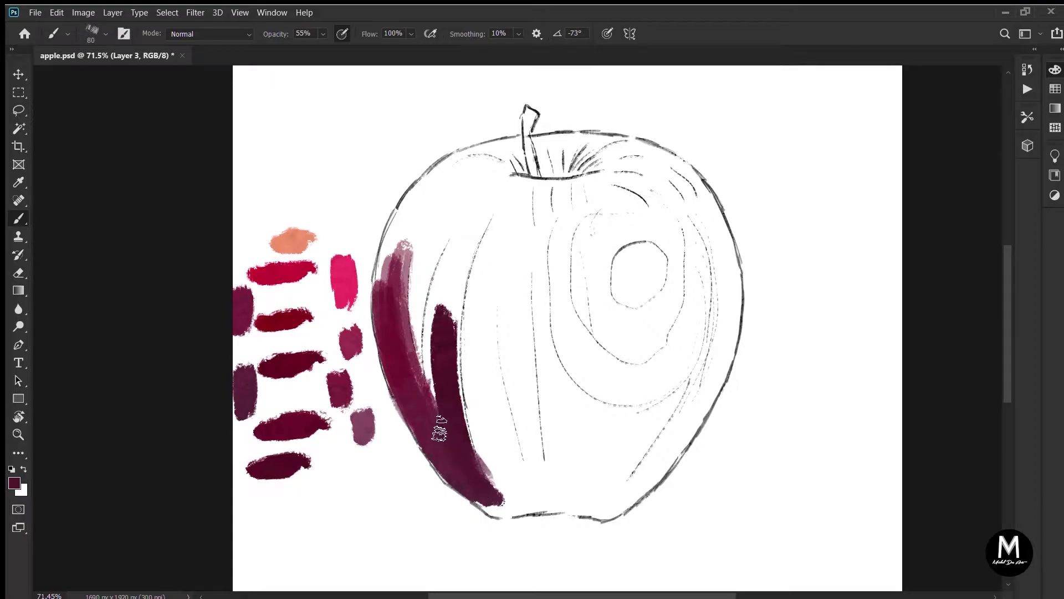
Extend the dark maroon stripe upward and fill the gap between it and the left edge with plum strokes.
key("i")
key("b")
mouse_move(442, 332)
left_mouse_down()
mouse_move(450, 258)
mouse_move(454, 371)
left_mouse_up()
left_click(91, 284, "alt")
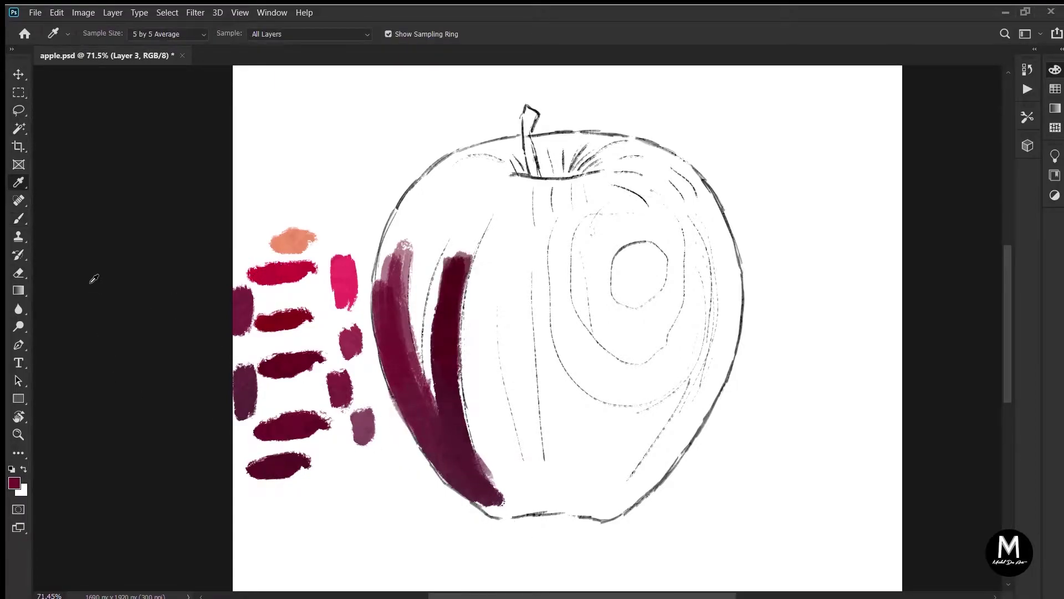
left_click_drag(453, 226, 427, 335)
left_click_drag(449, 226, 426, 341)
left_click(80, 315, "alt")
left_click_drag(411, 275, 442, 432)
left_click_drag(422, 283, 454, 449)
key("i")
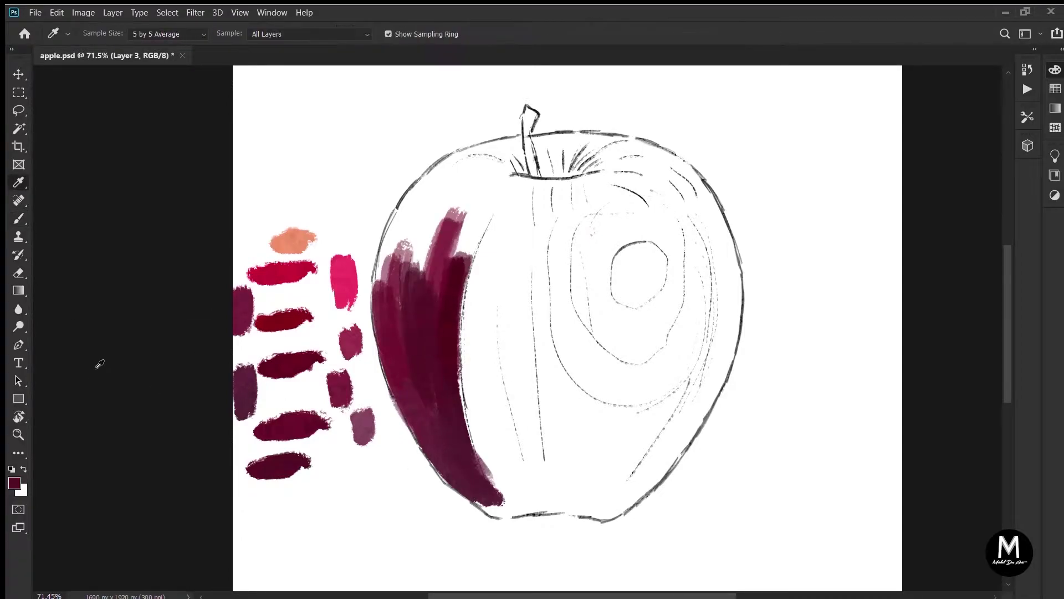
Paint the apple's upper left shoulder up to the outline with lighter mauve and plum tones.
key("b")
left_click(97, 391, "alt")
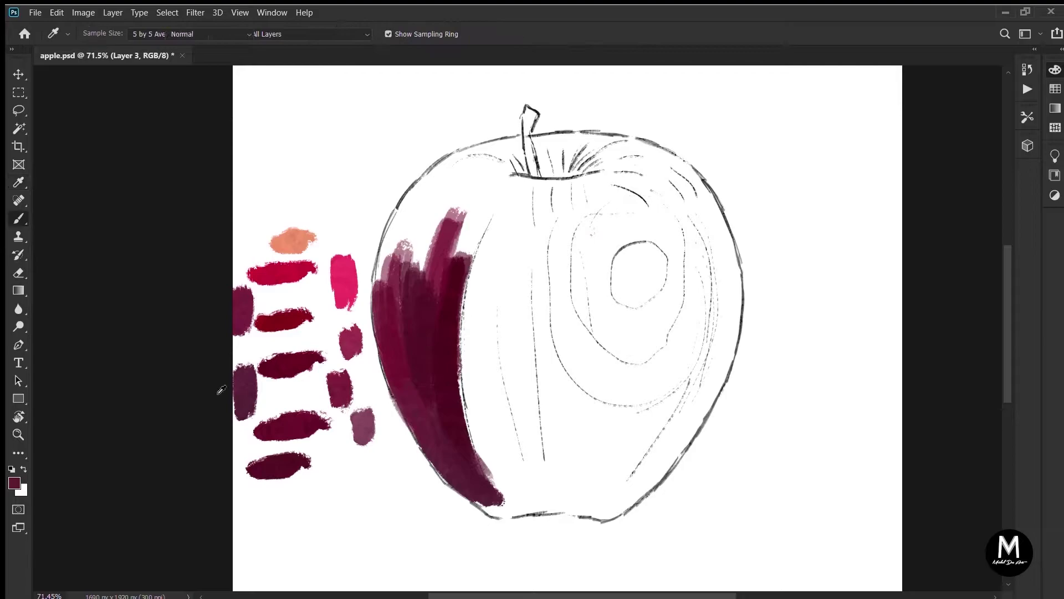
left_click(64, 248, "alt")
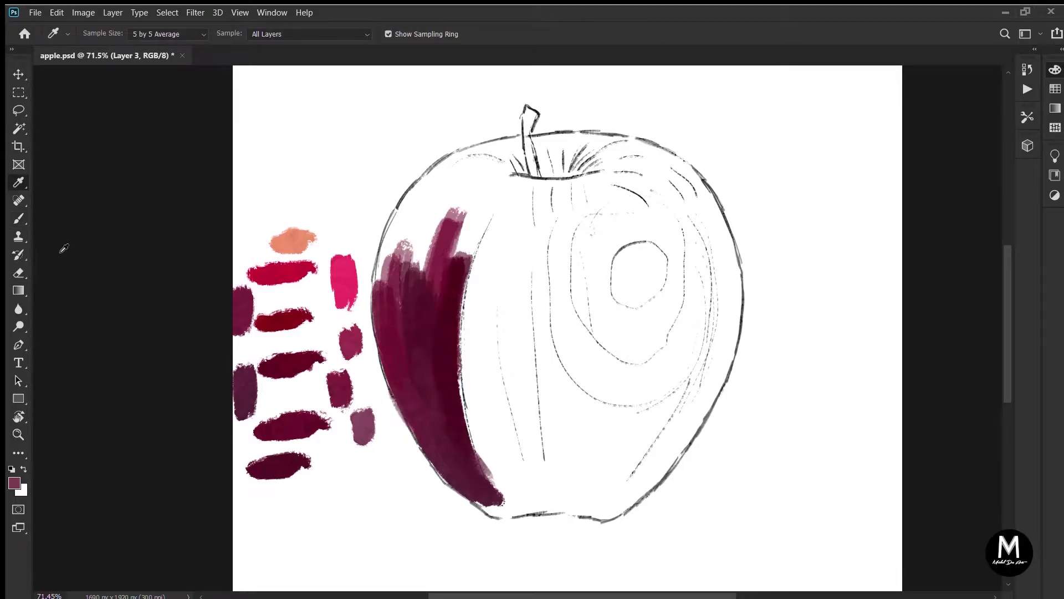
mouse_move(394, 216)
left_mouse_down()
mouse_move(387, 309)
mouse_move(418, 202)
mouse_move(405, 258)
left_mouse_up()
left_click(76, 270, "alt")
mouse_move(418, 213)
left_mouse_down()
mouse_move(416, 265)
mouse_move(446, 181)
mouse_move(418, 267)
mouse_move(428, 256)
mouse_move(426, 266)
mouse_move(403, 225)
mouse_move(448, 195)
mouse_move(408, 221)
left_mouse_up()
left_click(81, 214, "alt")
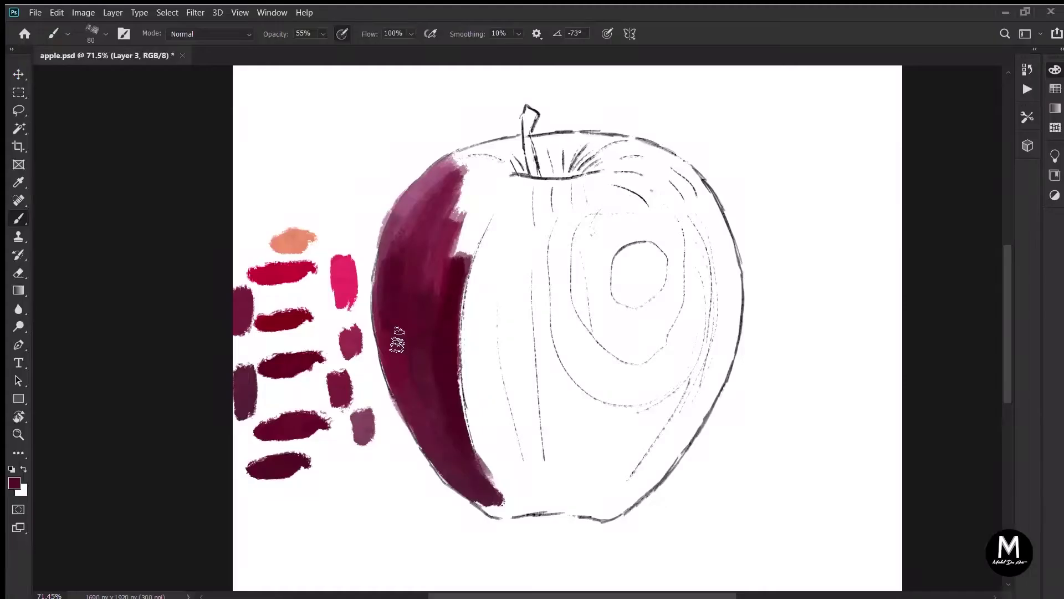
Blend the purple and maroon tones along the apple's left side with sampled colours, reducing the brush size to 50.
left_click(390, 275, "alt")
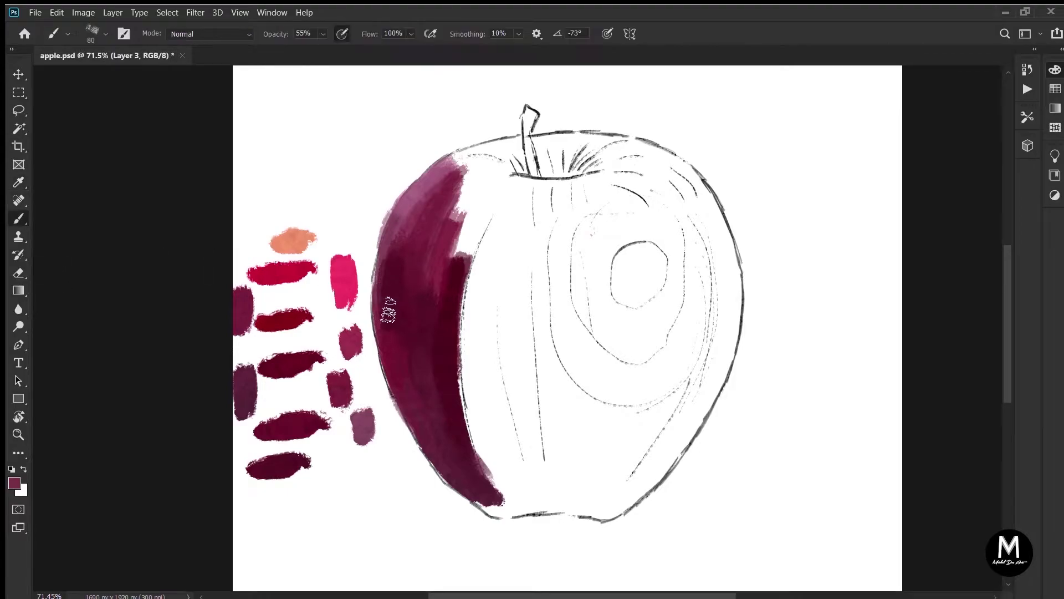
left_click(387, 306, "alt")
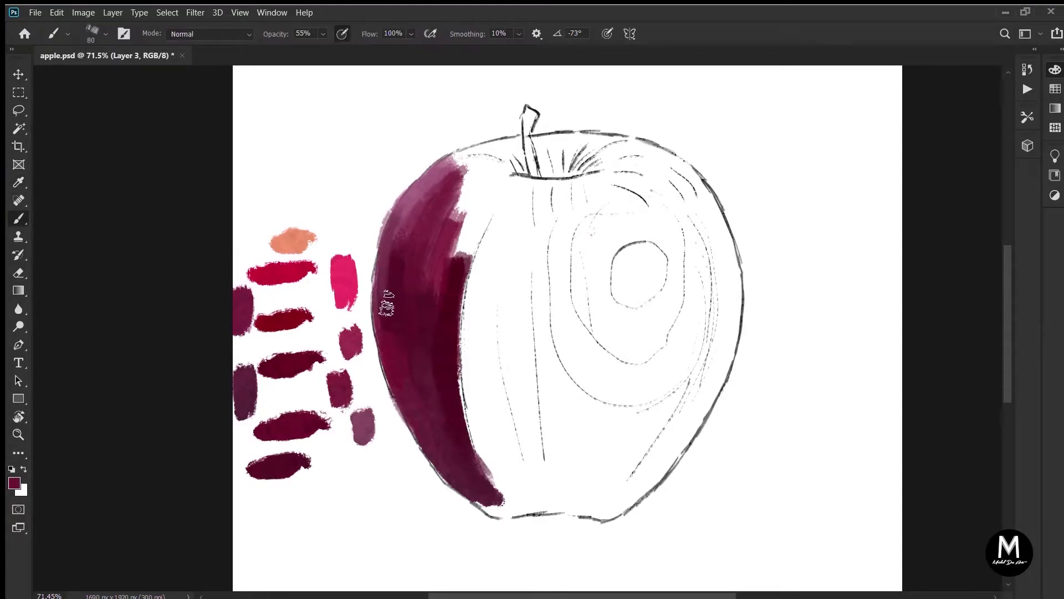
left_click(391, 295, "alt")
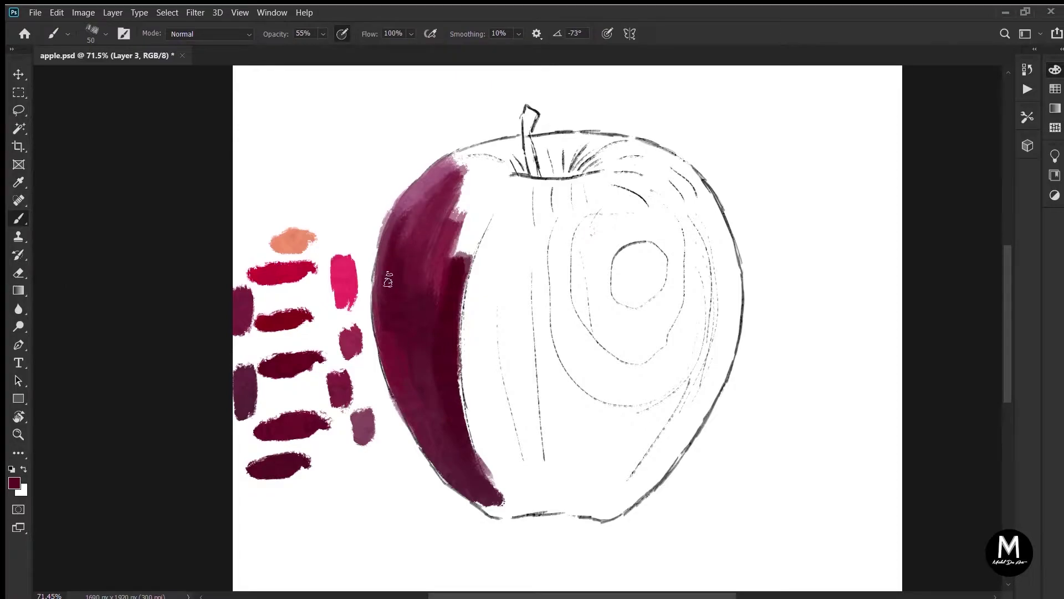
left_click(390, 350, "alt")
left_click(396, 375, "alt")
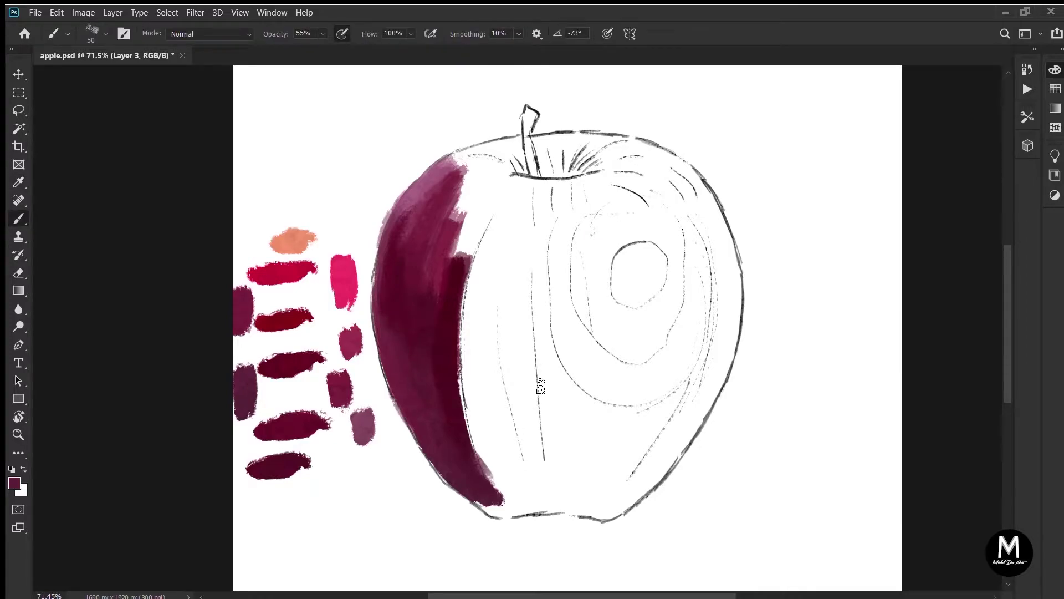
Set the brush size to 70 and paint maroon along the apple's base and up beside the dark stripe.
key("alt")
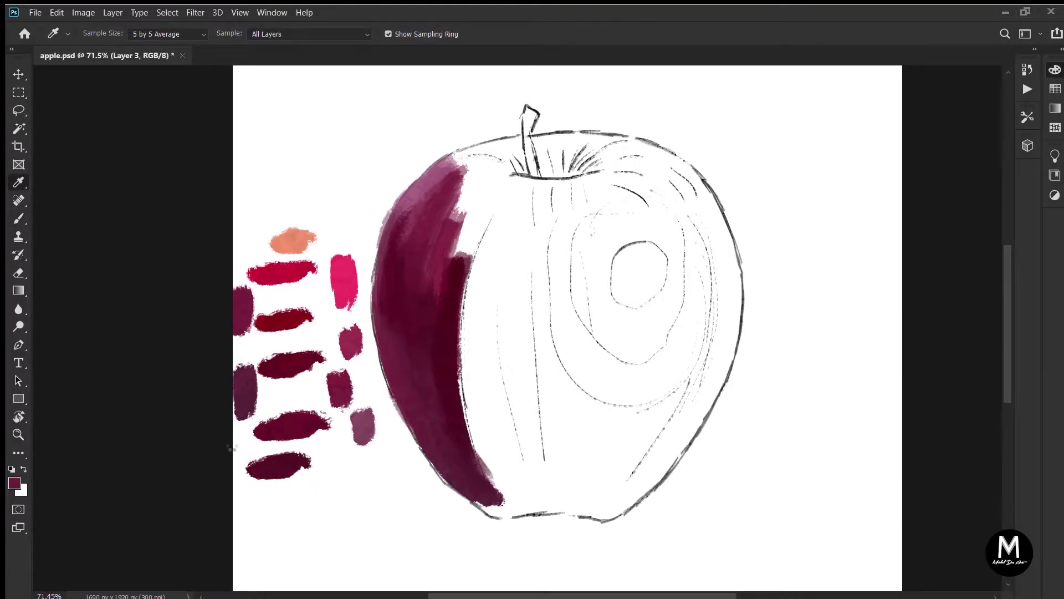
left_click_drag(495, 506, 530, 516)
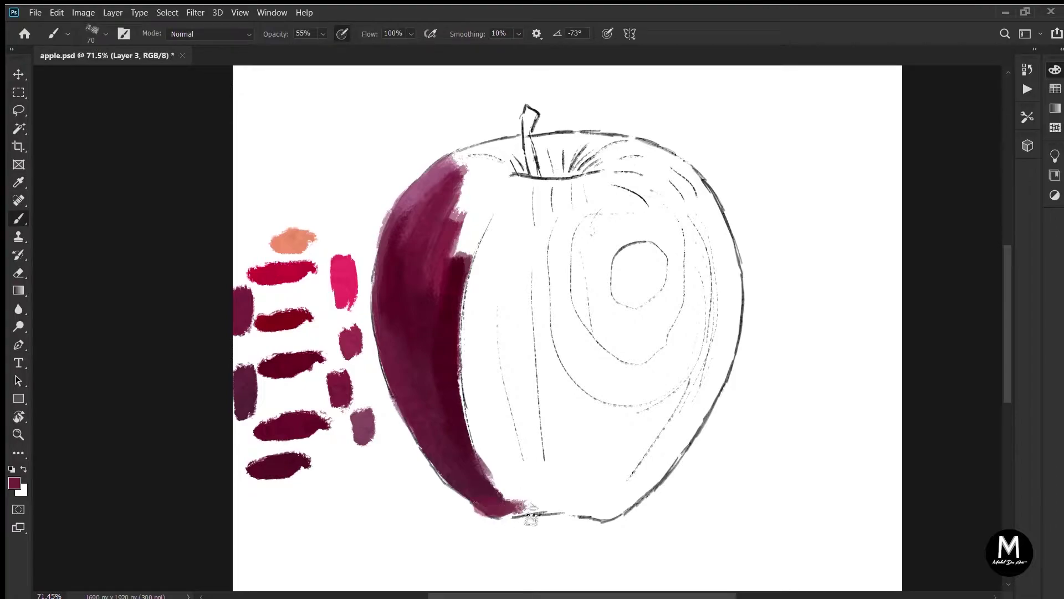
key("ctrl+n")
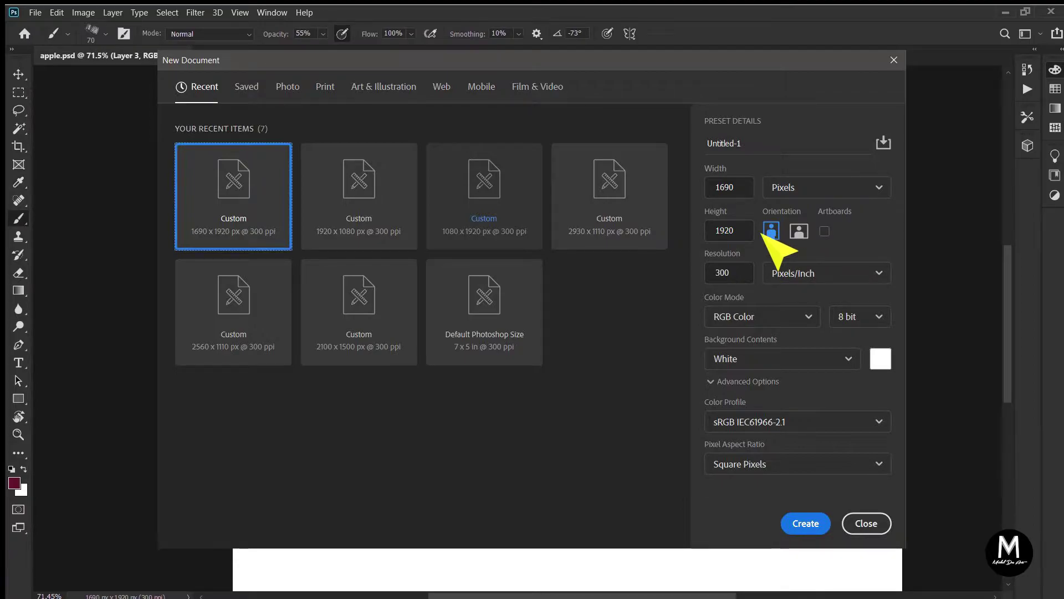
key("i")
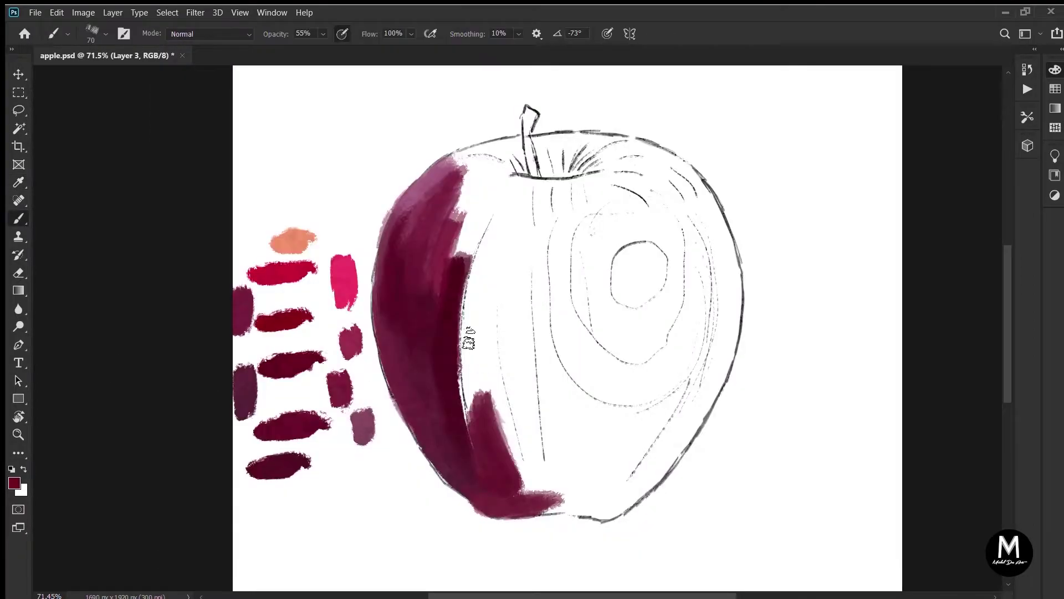
Paint a deep red stripe alongside the dark maroon band and darken the band with sampled colours.
mouse_move(468, 335)
left_mouse_down()
mouse_move(480, 281)
mouse_move(468, 388)
mouse_move(484, 457)
mouse_move(468, 360)
mouse_move(463, 396)
left_mouse_up()
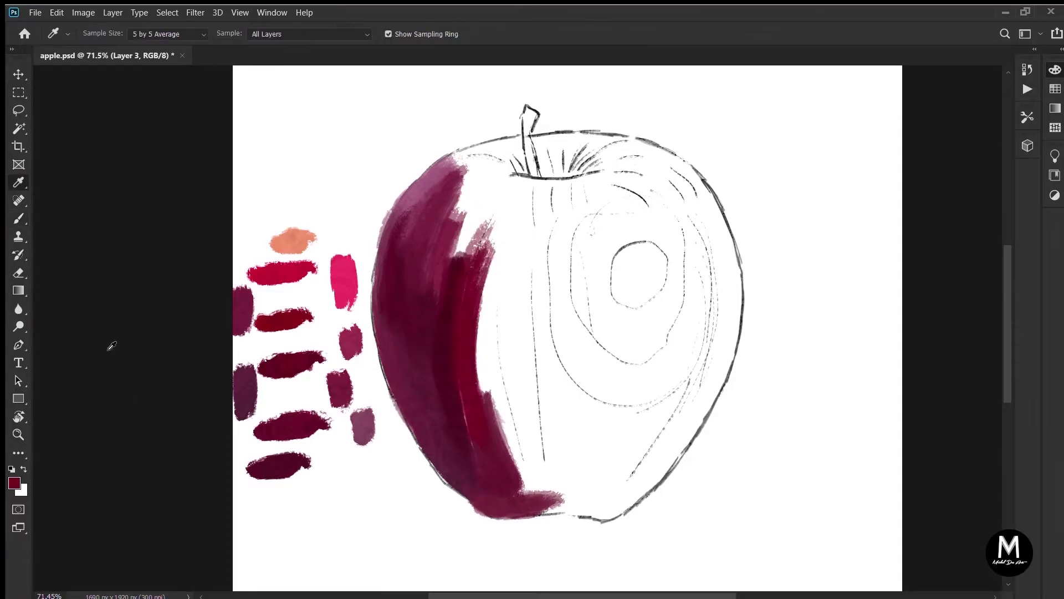
left_click(467, 333, "alt")
mouse_move(466, 294)
left_mouse_down()
mouse_move(452, 346)
mouse_move(462, 383)
left_mouse_up()
left_click(440, 339, "alt")
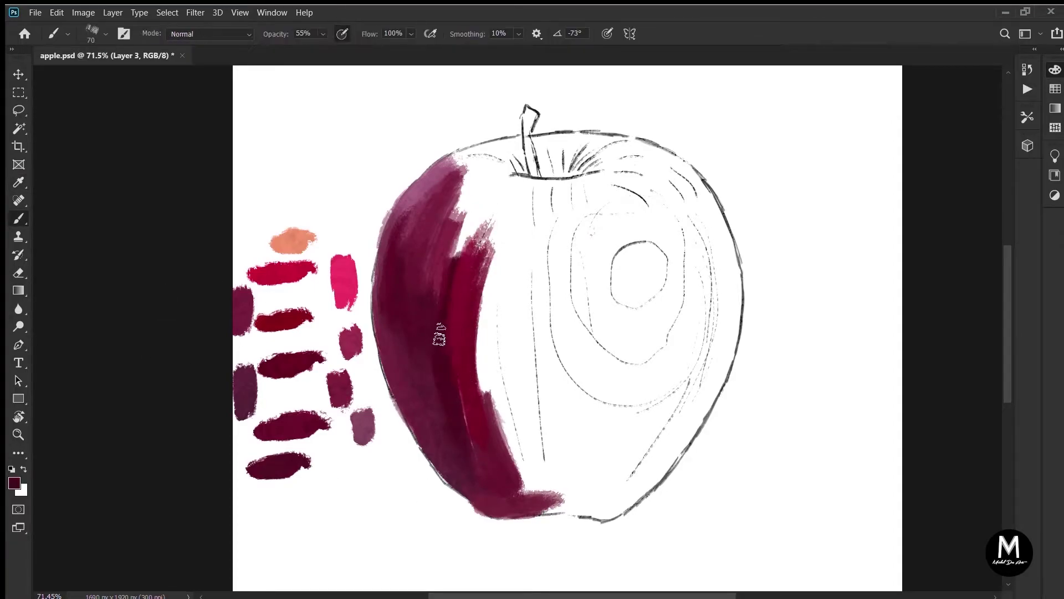
left_click_drag(440, 334, 444, 397)
Fill the upper left shoulder with mauve up to the stem cavity and paint a crimson streak along its inner edge.
left_click(342, 387, "alt")
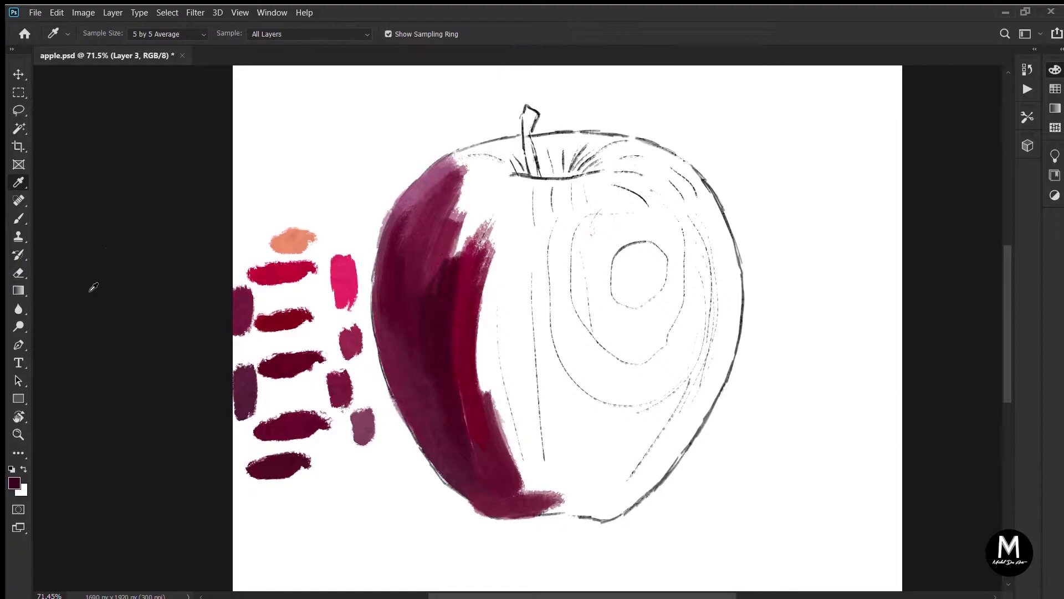
mouse_move(469, 208)
left_mouse_down()
mouse_move(449, 300)
mouse_move(442, 270)
left_mouse_up()
key("alt")
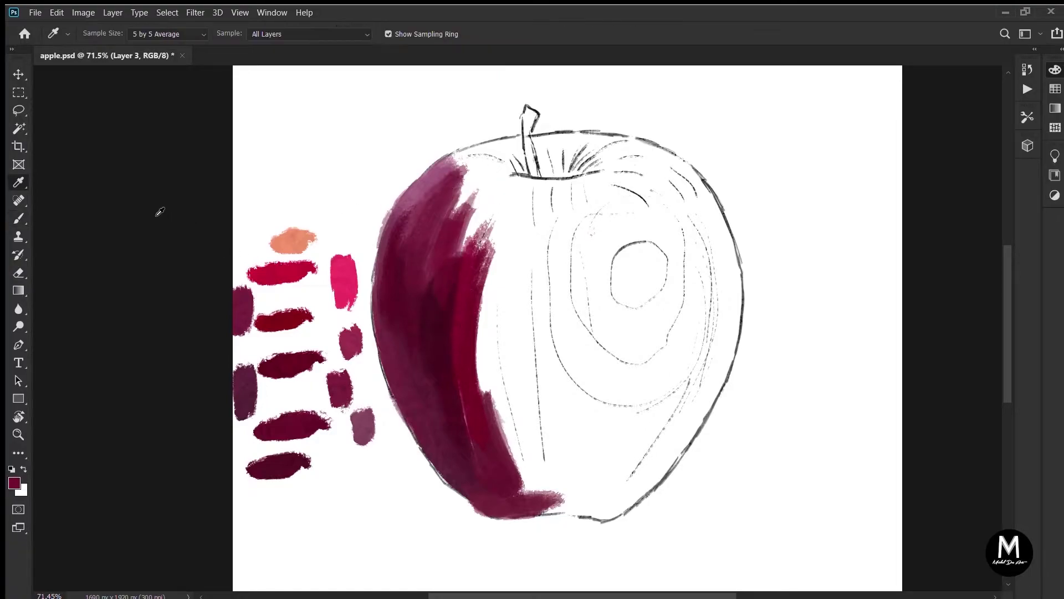
left_click_drag(515, 184, 481, 265)
mouse_move(510, 187)
left_mouse_down()
mouse_move(479, 263)
mouse_move(442, 205)
mouse_move(483, 178)
mouse_move(463, 225)
mouse_move(454, 171)
mouse_move(482, 175)
mouse_move(430, 173)
mouse_move(447, 211)
left_mouse_up()
left_click(107, 211, "alt")
left_click(104, 213, "alt")
left_click(431, 224, "alt")
left_click_drag(506, 172, 449, 263)
mouse_move(483, 209)
left_mouse_down()
mouse_move(465, 251)
mouse_move(503, 191)
left_mouse_up()
left_click(405, 274, "alt")
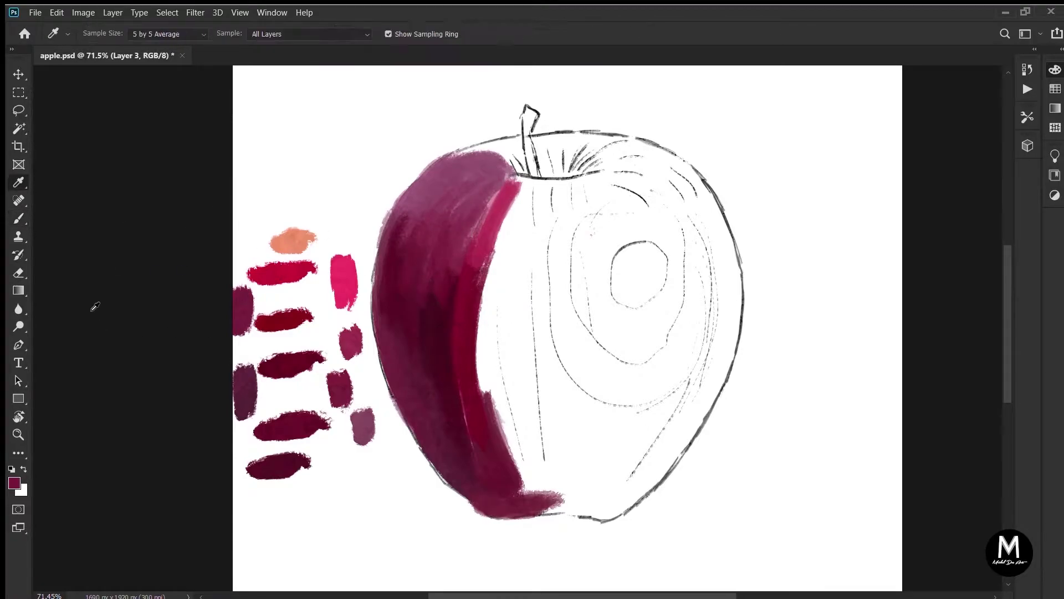
Blend the dark maroon band into the surrounding purple and red areas using tones sampled from the apple.
left_click(439, 340, "alt")
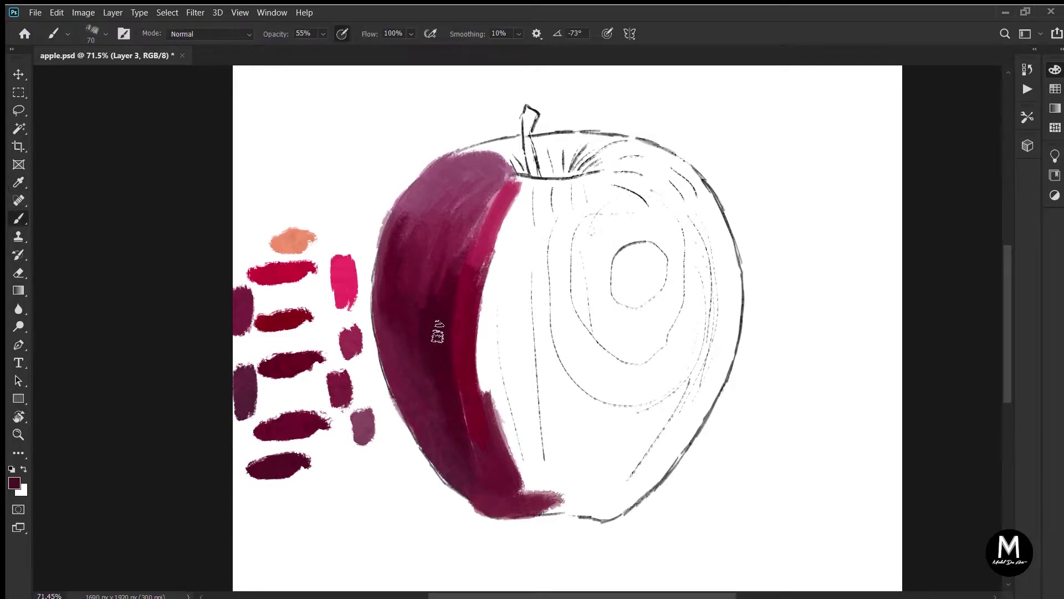
left_click(435, 424, "alt")
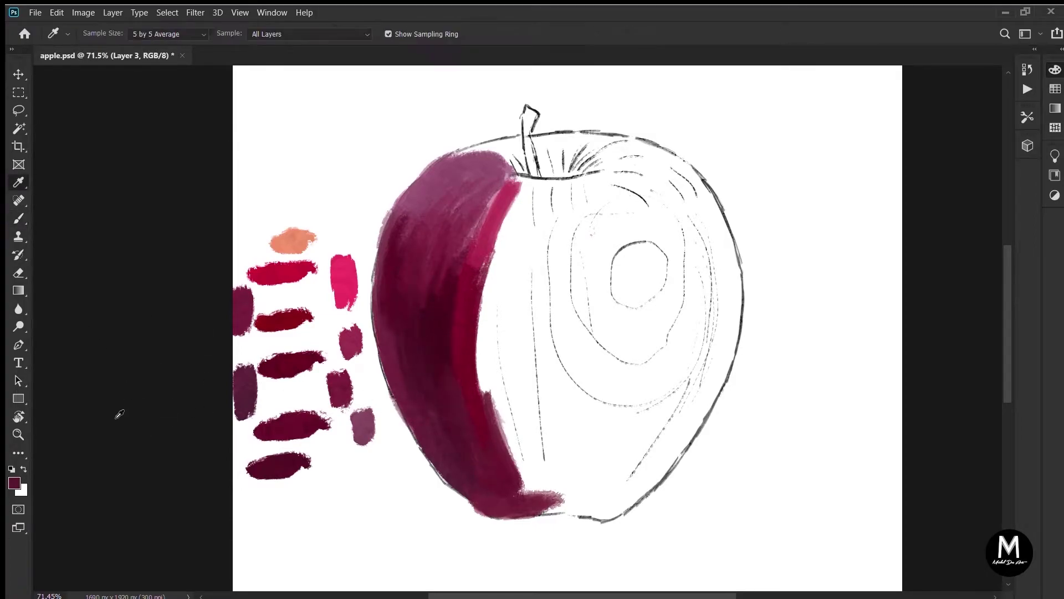
left_click(452, 416, "alt")
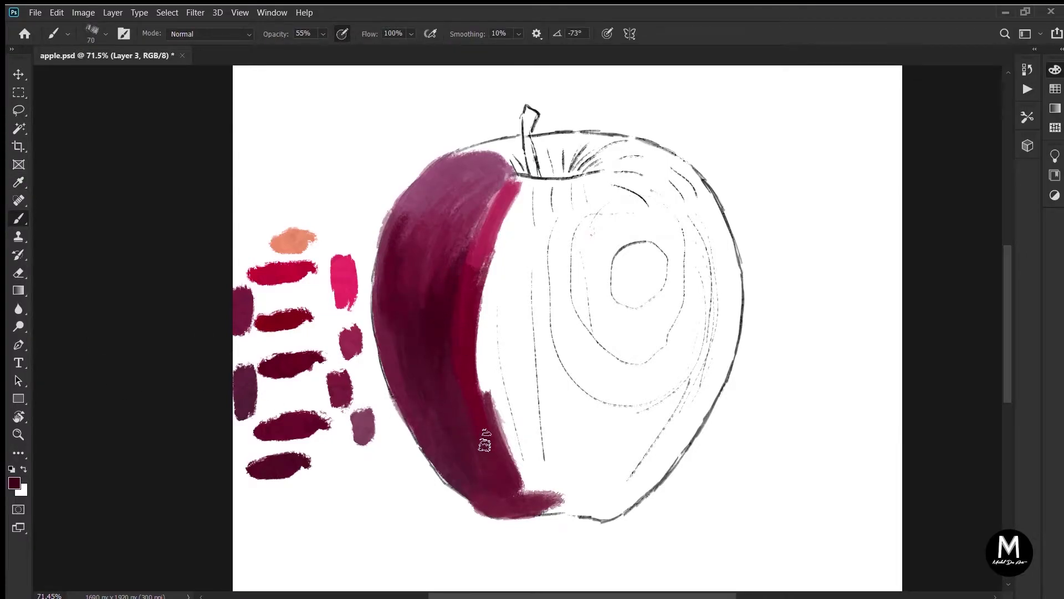
left_click(457, 328, "alt")
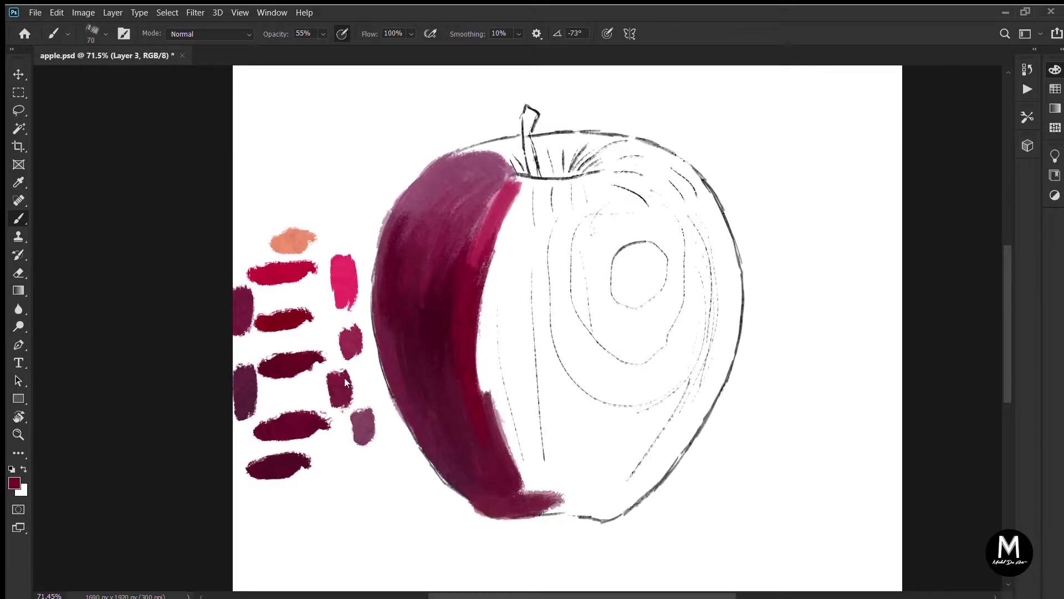
Paint a wide crimson band down the apple's middle and add lighter pink strokes to its upper part below the stem.
left_click(161, 313, "alt")
left_click_drag(503, 253, 515, 427)
mouse_move(499, 263)
left_mouse_down()
mouse_move(513, 446)
mouse_move(479, 330)
mouse_move(496, 399)
mouse_move(480, 309)
mouse_move(519, 402)
mouse_move(504, 263)
mouse_move(541, 453)
mouse_move(518, 356)
mouse_move(523, 275)
mouse_move(532, 413)
left_mouse_up()
left_click(159, 218, "alt")
mouse_move(531, 188)
left_mouse_down()
mouse_move(510, 238)
mouse_move(533, 200)
mouse_move(531, 279)
mouse_move(527, 205)
mouse_move(494, 299)
mouse_move(455, 297)
left_mouse_up()
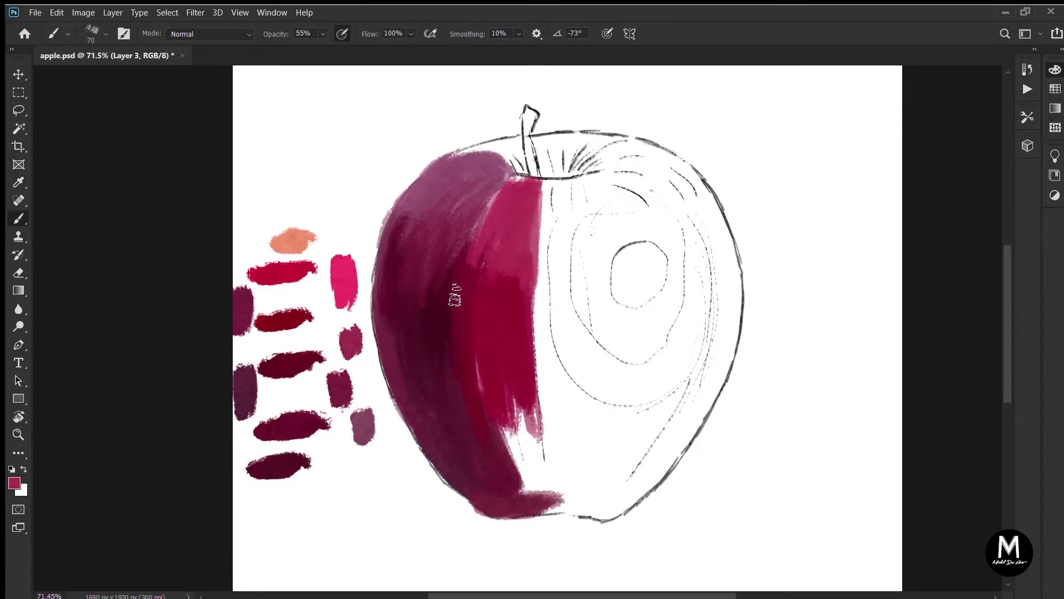
left_click(147, 217, "alt")
mouse_move(493, 196)
left_mouse_down()
mouse_move(471, 272)
mouse_move(486, 277)
left_mouse_up()
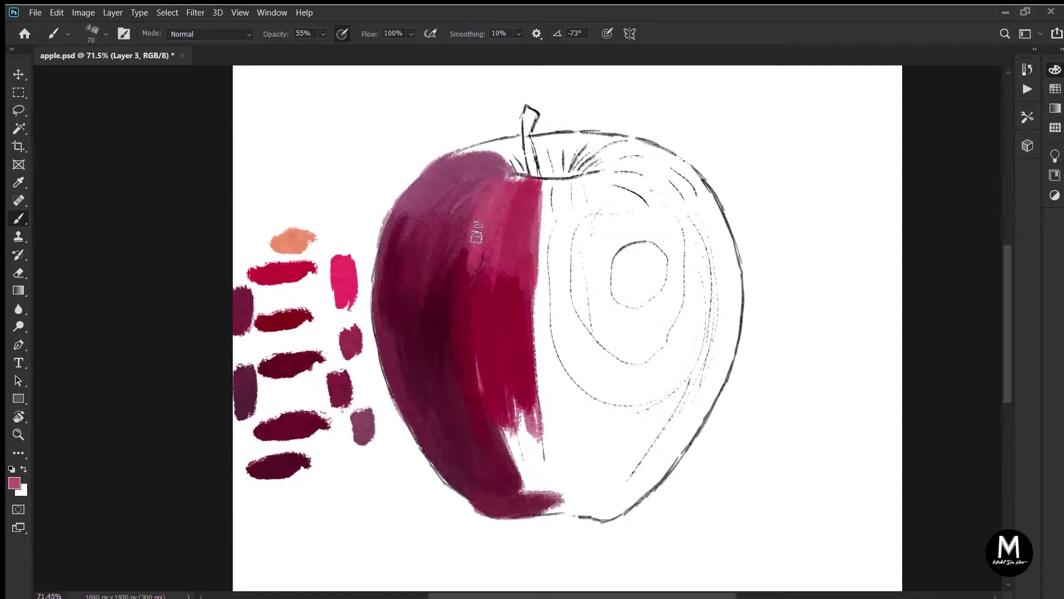
Paint light mauve along the apple's top edge up to the stem.
key("i")
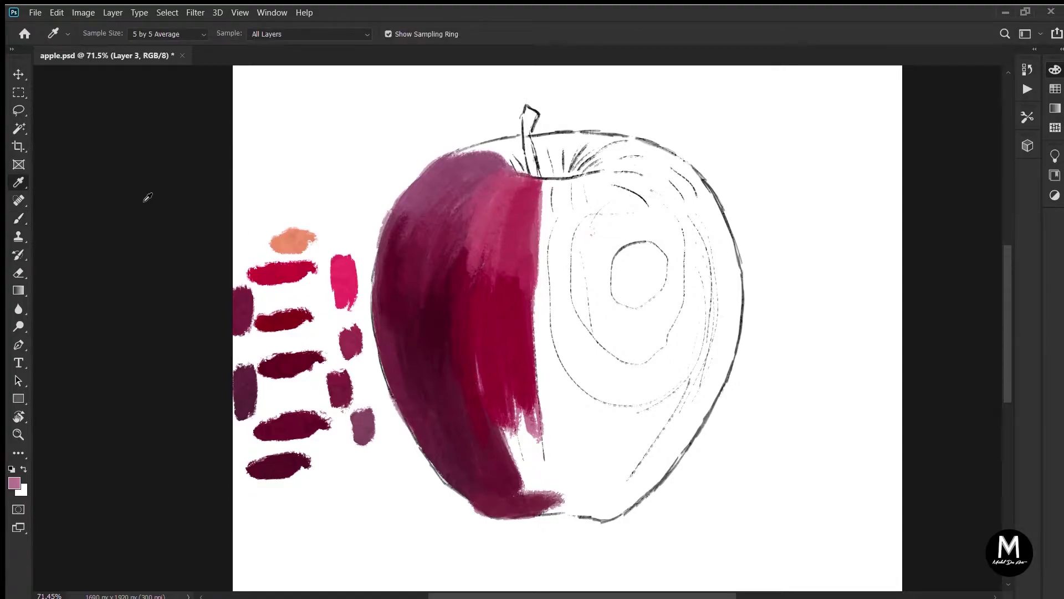
key("b")
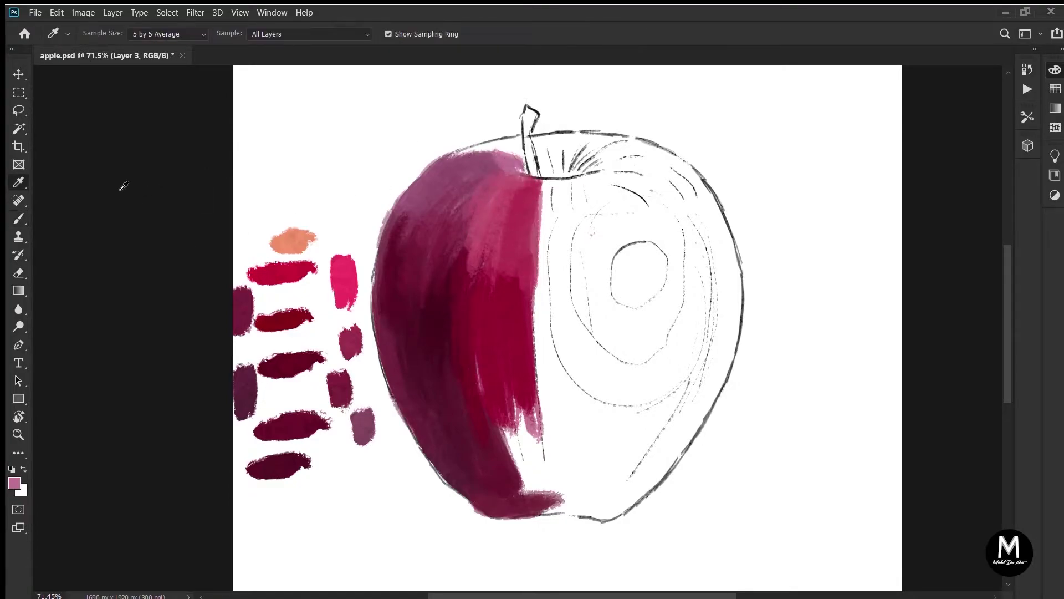
left_click(124, 185, "alt")
left_click_drag(459, 166, 473, 160)
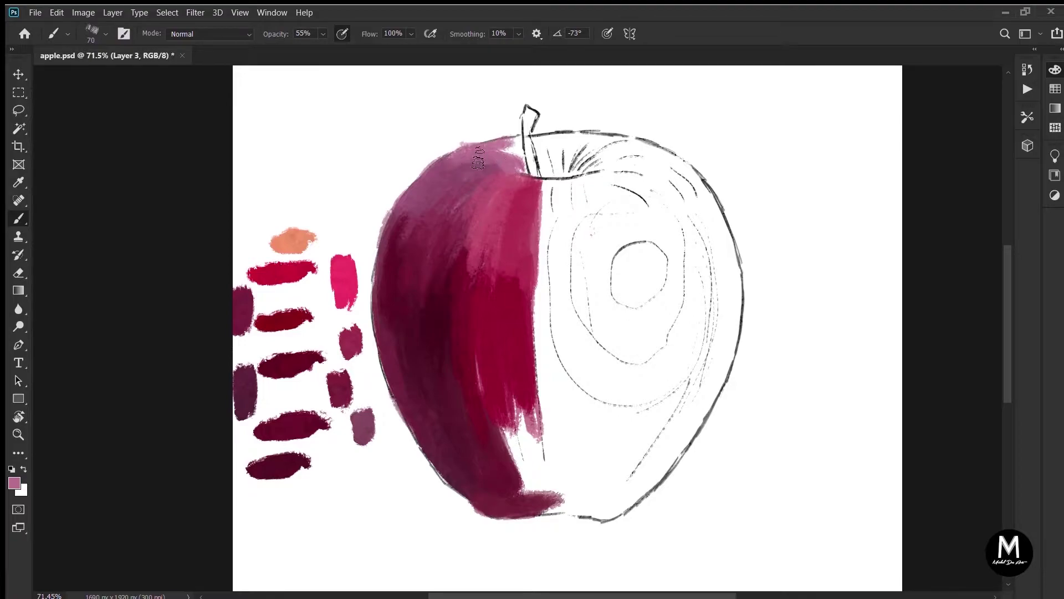
Smooth the transition from the mauve shoulder into the dark shadow on the apple's left side with sampled dark maroon tones.
key("i")
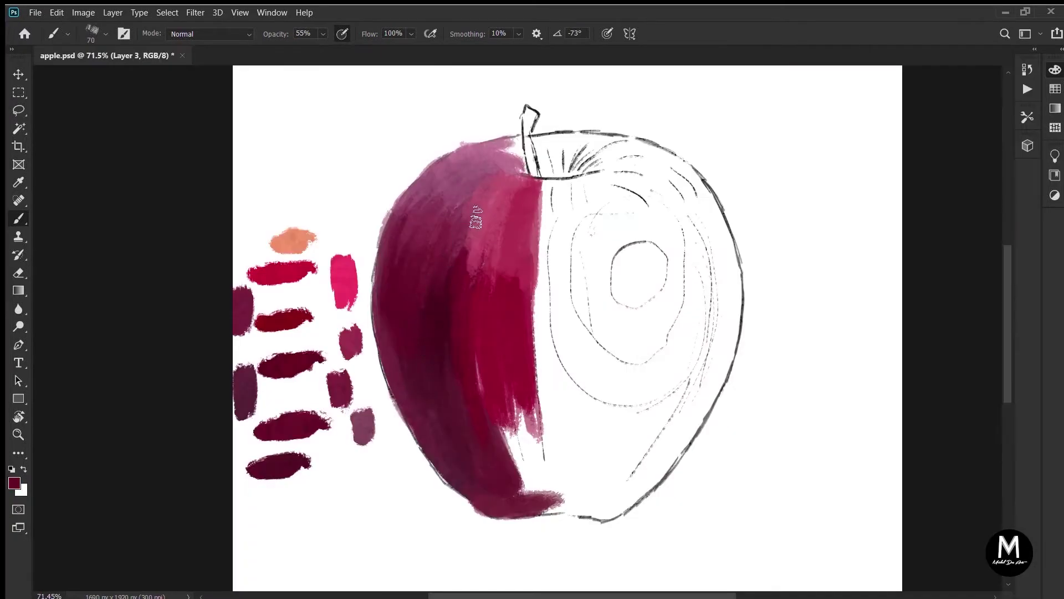
left_click(428, 326, "alt")
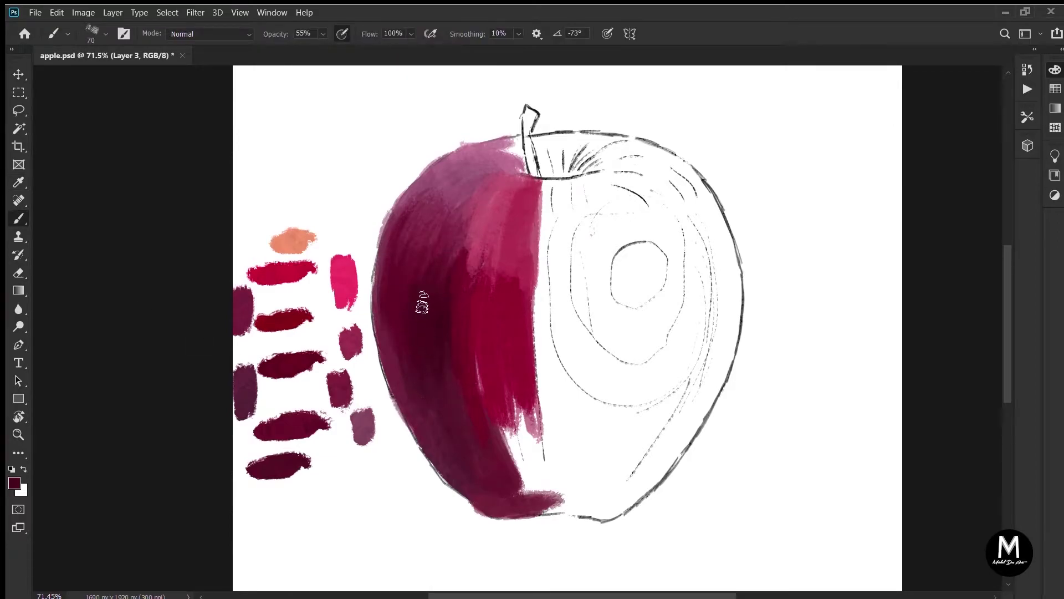
key("alt")
key("alt")
key("alt")
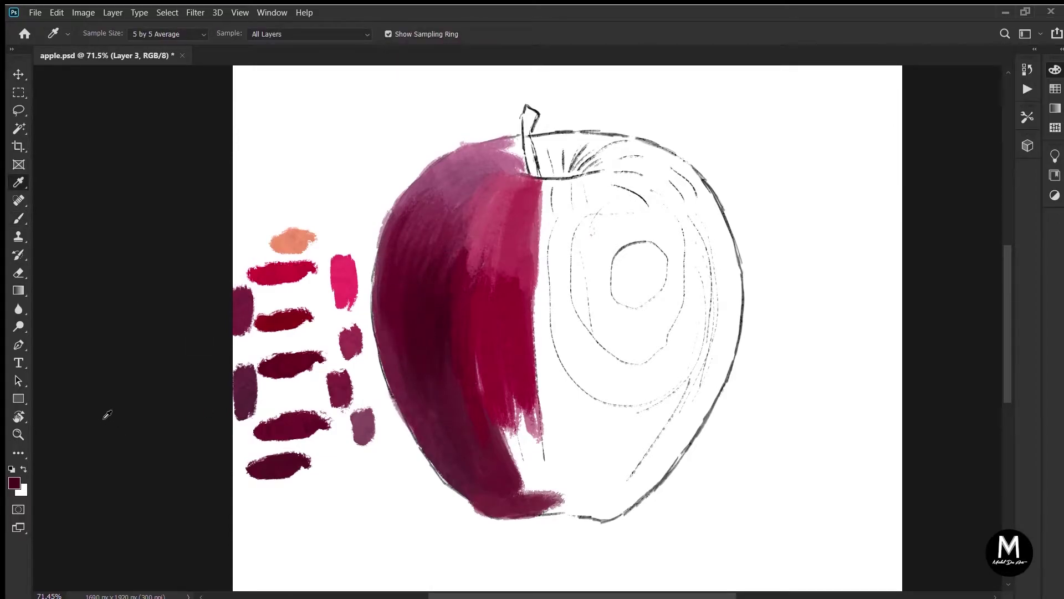
key("alt")
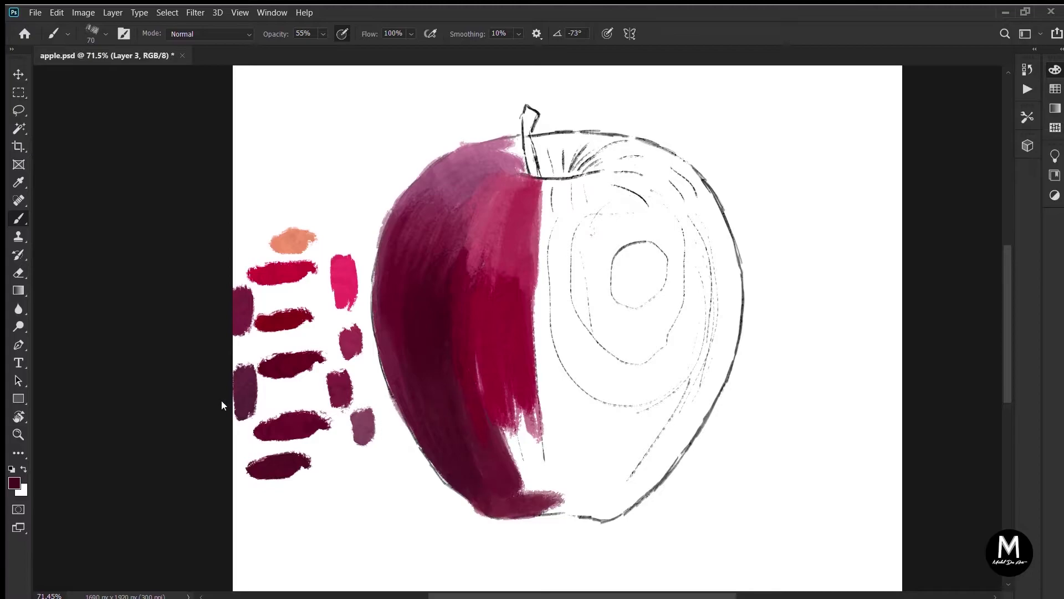
Paint the lower end of the apple's central red band down to the base with sampled dark red tones.
key("alt")
left_click_drag(544, 525, 510, 477)
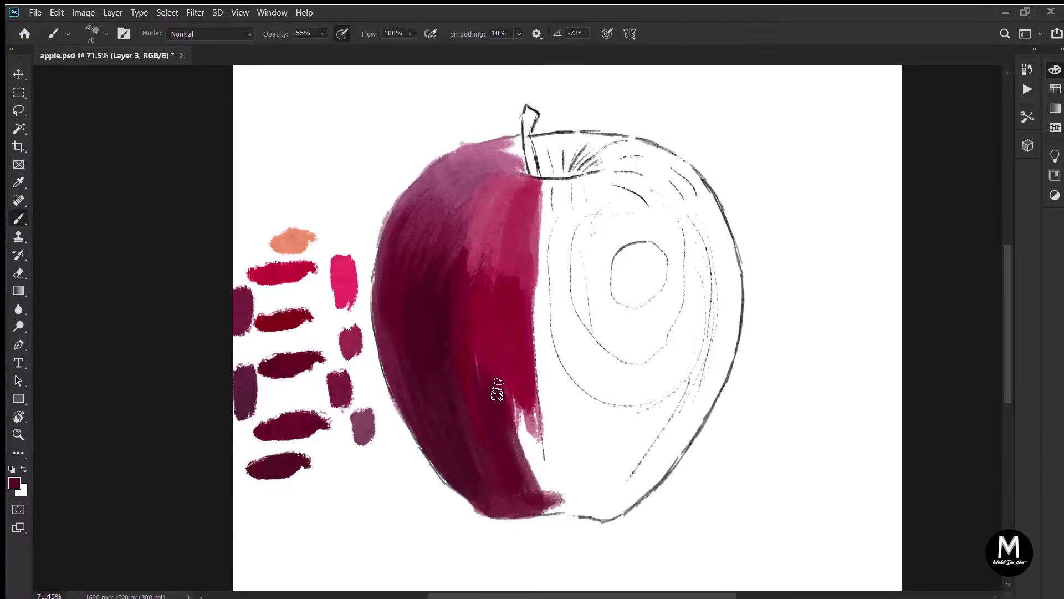
mouse_move(498, 390)
left_mouse_down()
mouse_move(547, 506)
mouse_move(523, 408)
mouse_move(554, 502)
mouse_move(524, 434)
mouse_move(519, 465)
left_mouse_up()
key("alt")
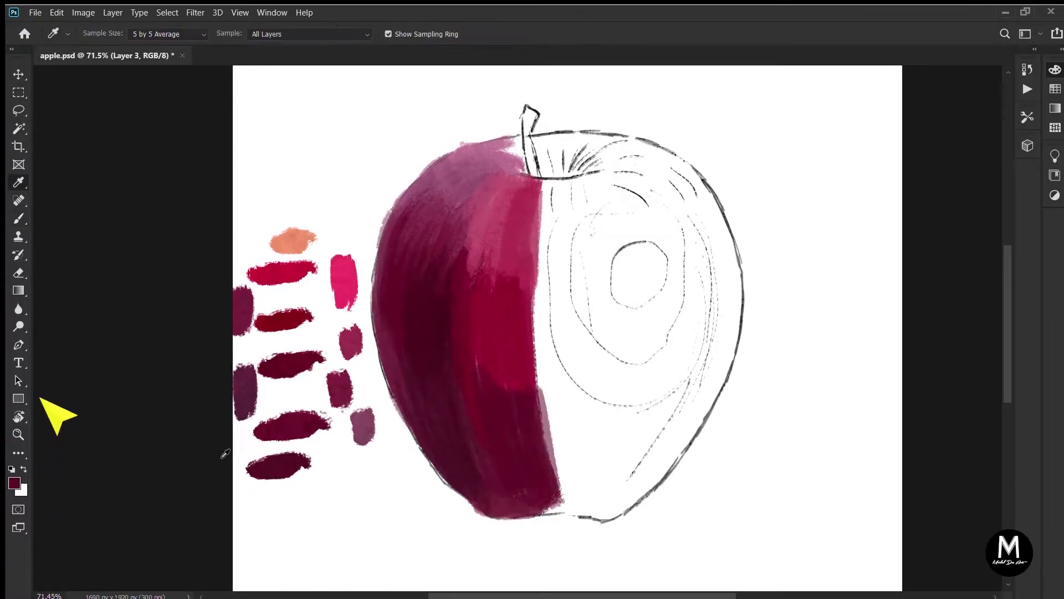
Paint a maroon strip along the apple's lower right edge and join it to the dark left half across the base.
left_click(340, 390, "alt")
mouse_move(606, 501)
left_mouse_down()
mouse_move(596, 496)
mouse_move(618, 513)
mouse_move(678, 452)
left_mouse_up()
scroll(645, 411, "down", 2)
key("space")
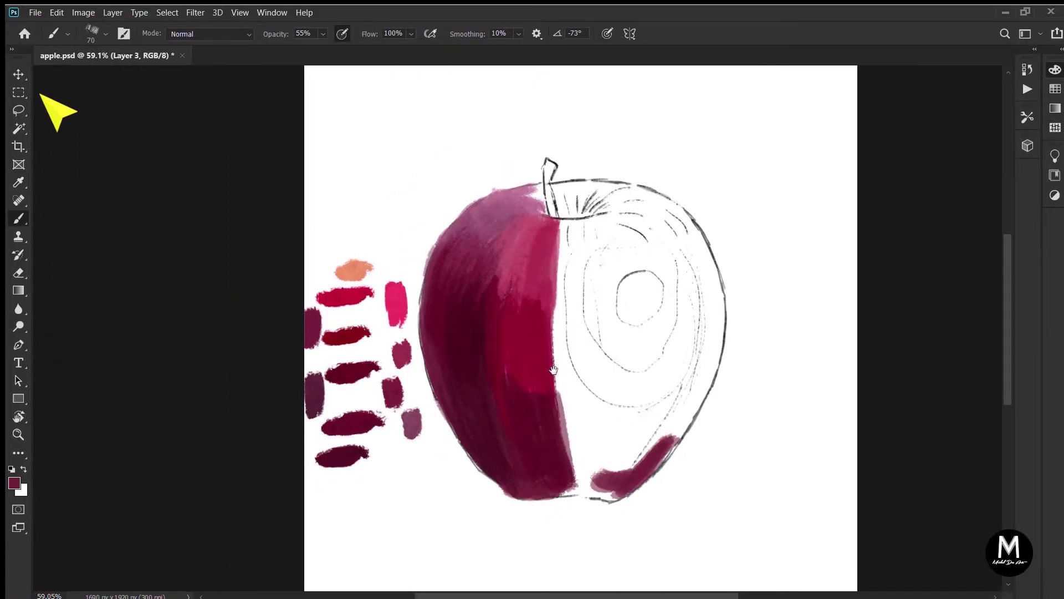
left_click_drag(553, 369, 572, 297)
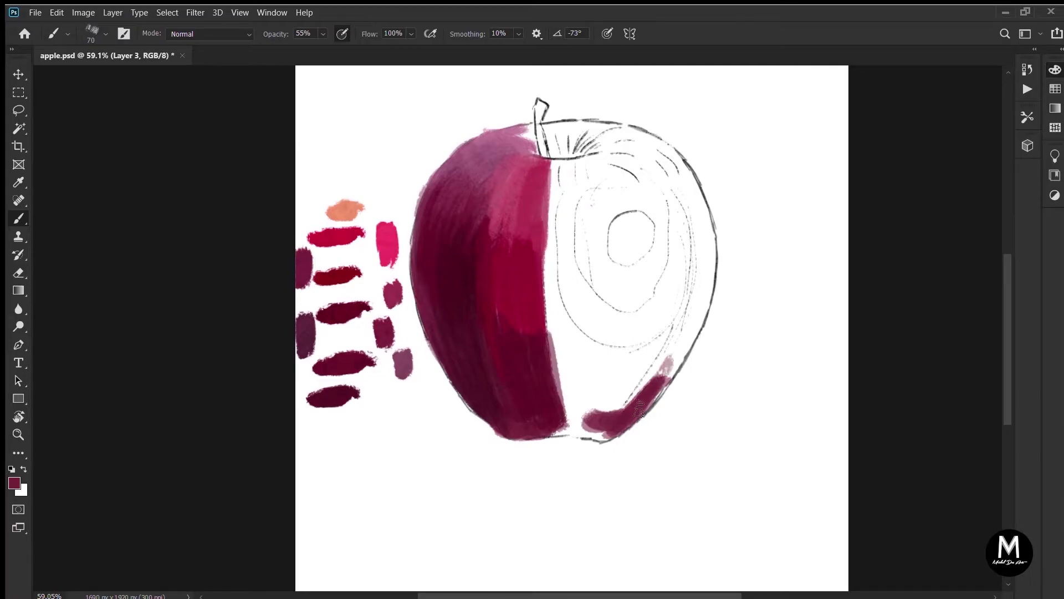
left_click_drag(639, 409, 649, 404)
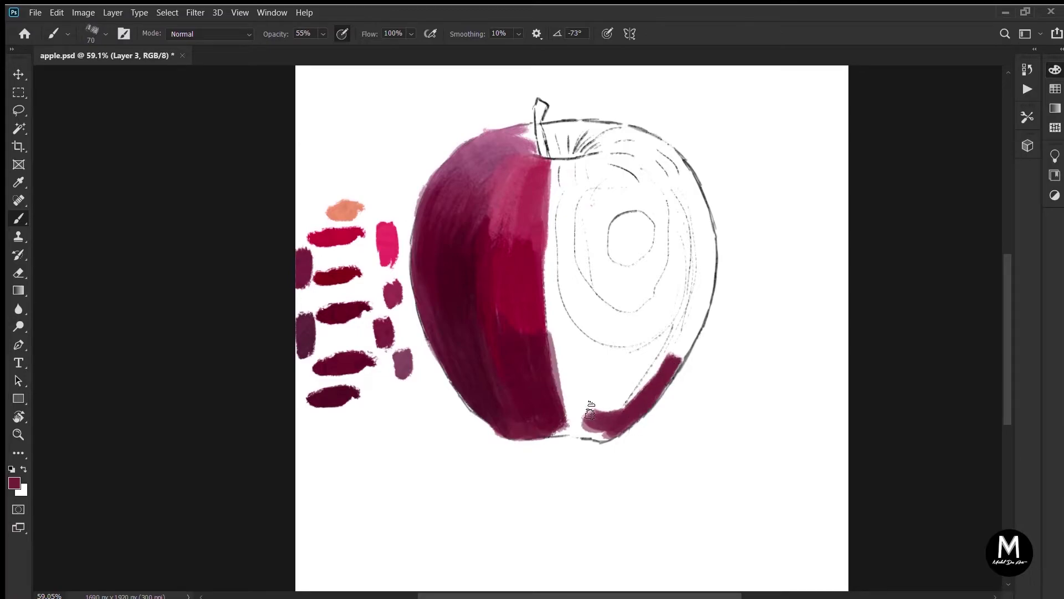
left_click_drag(596, 415, 578, 429)
key("alt")
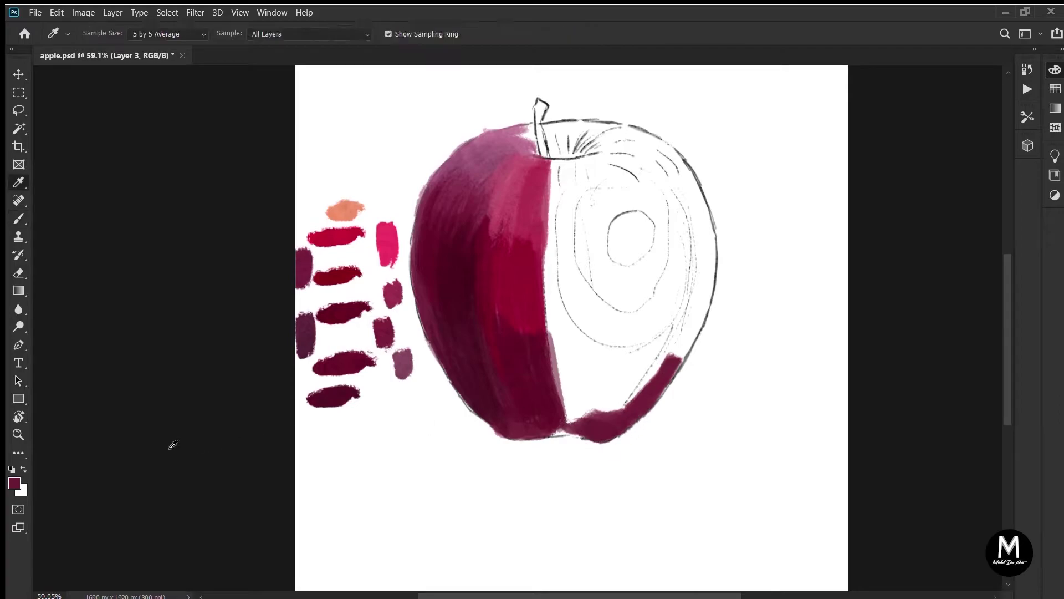
left_click_drag(595, 429, 626, 404)
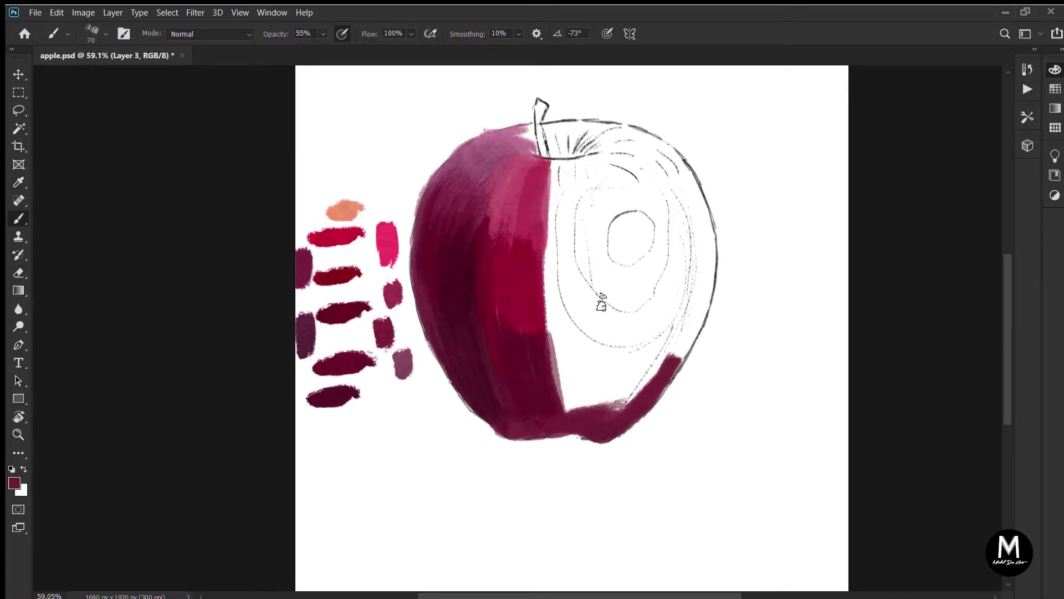
Extend the maroon strip up the inside of the apple's right edge and sample a dark red palette colour.
key("i")
key("b")
mouse_move(687, 304)
left_mouse_down()
mouse_move(626, 408)
mouse_move(652, 376)
left_mouse_up()
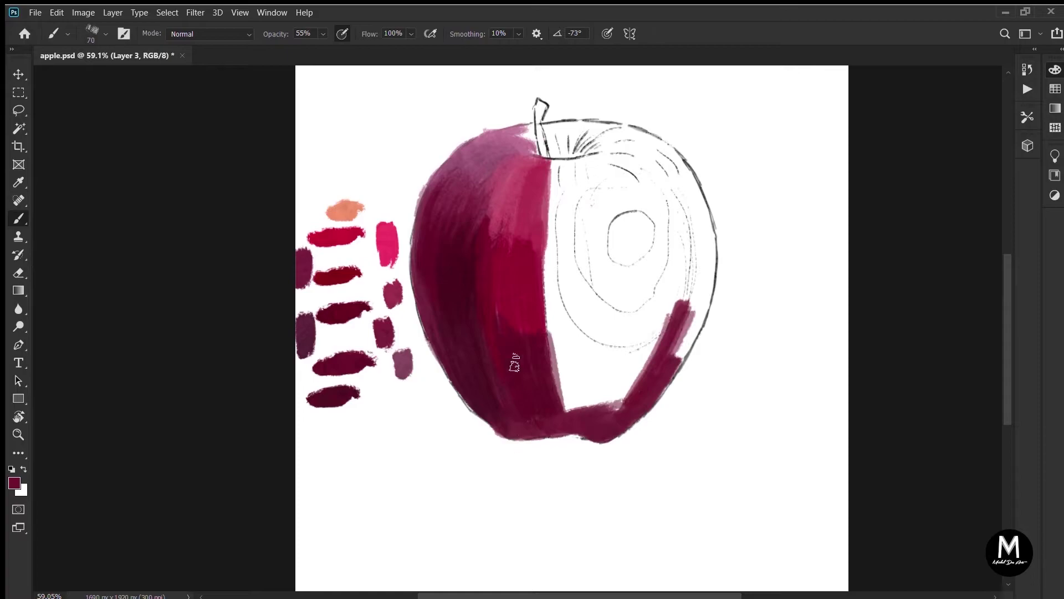
key("i")
left_click(322, 282)
key("b")
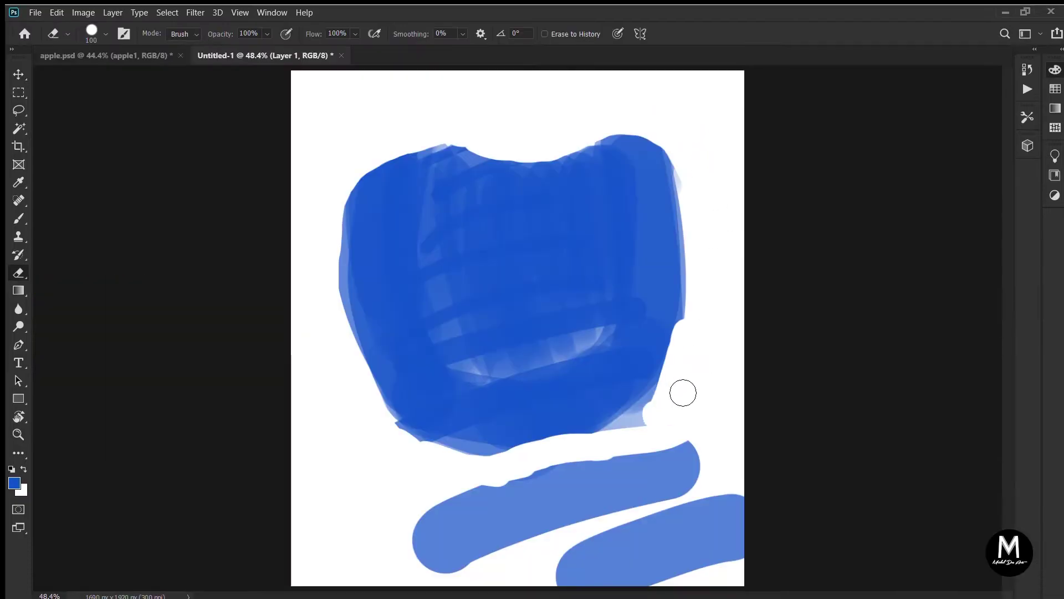
In the Untitled-1 document, erase the loose blue strokes and carve away the blue shape's edges with a size 100 eraser.
mouse_move(682, 392)
left_mouse_down()
mouse_move(620, 451)
mouse_move(394, 432)
mouse_move(582, 454)
left_mouse_up()
mouse_move(683, 379)
left_mouse_down()
mouse_move(622, 457)
mouse_move(464, 528)
mouse_move(570, 503)
mouse_move(447, 555)
mouse_move(562, 532)
mouse_move(568, 542)
mouse_move(738, 527)
left_mouse_up()
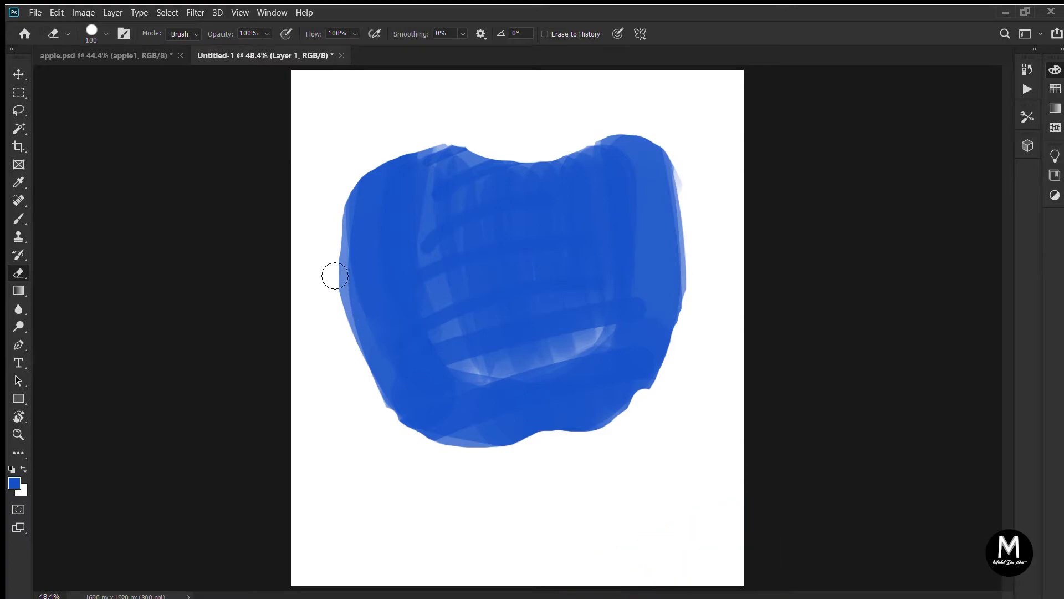
left_click_drag(335, 276, 363, 360)
mouse_move(430, 142)
left_mouse_down()
mouse_move(486, 168)
mouse_move(554, 164)
left_mouse_up()
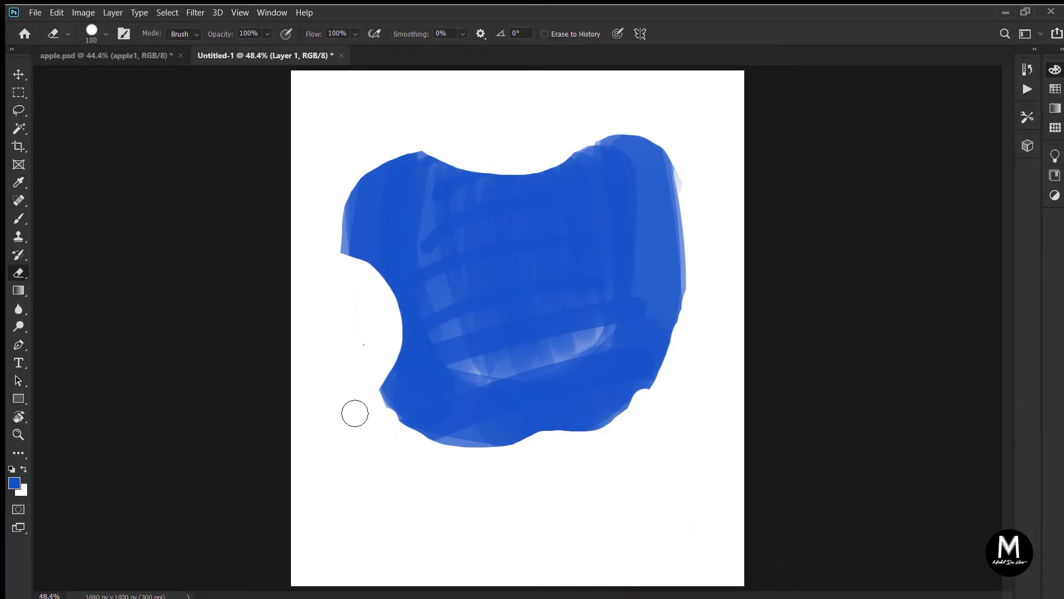
mouse_move(630, 450)
left_mouse_down()
mouse_move(715, 268)
mouse_move(659, 410)
mouse_move(599, 399)
left_mouse_up()
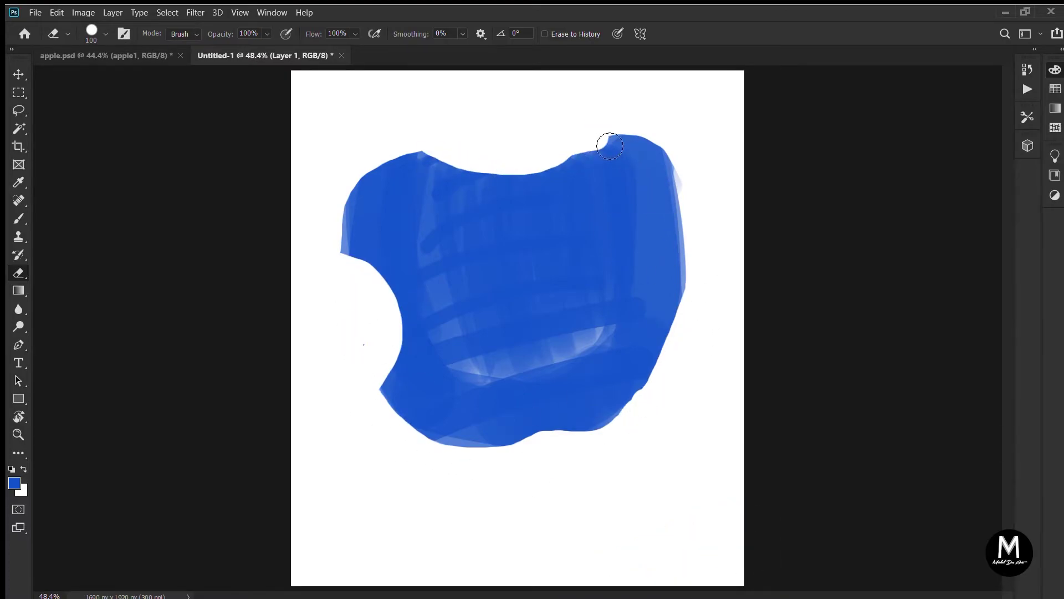
mouse_move(610, 146)
left_mouse_down()
mouse_move(691, 257)
mouse_move(672, 339)
left_mouse_up()
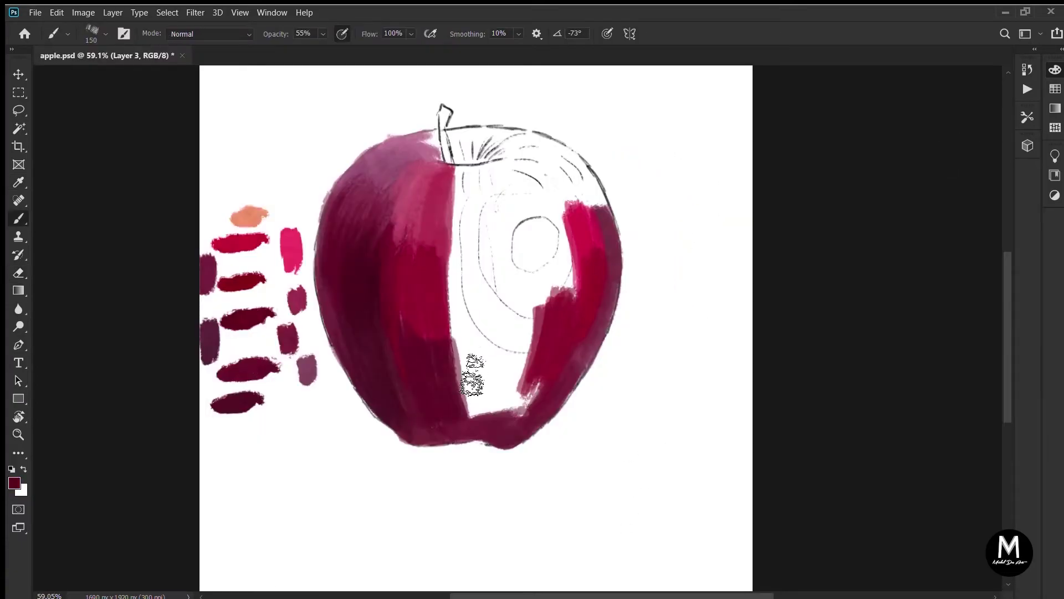
Fill the white gap in the apple's lower centre with dark maroon tones sampled from the palette.
mouse_move(470, 373)
left_mouse_down()
mouse_move(460, 310)
mouse_move(492, 427)
mouse_move(502, 332)
left_mouse_up()
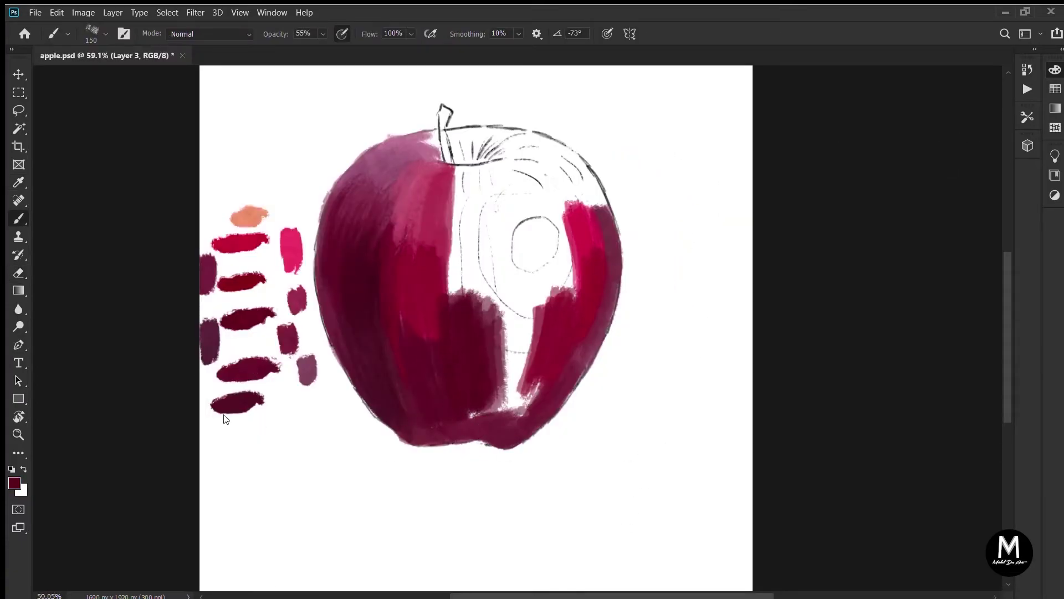
left_click(237, 371, "alt")
mouse_move(517, 407)
left_mouse_down()
mouse_move(483, 428)
mouse_move(547, 377)
mouse_move(518, 357)
mouse_move(542, 392)
mouse_move(427, 423)
left_mouse_up()
left_click(228, 402, "alt")
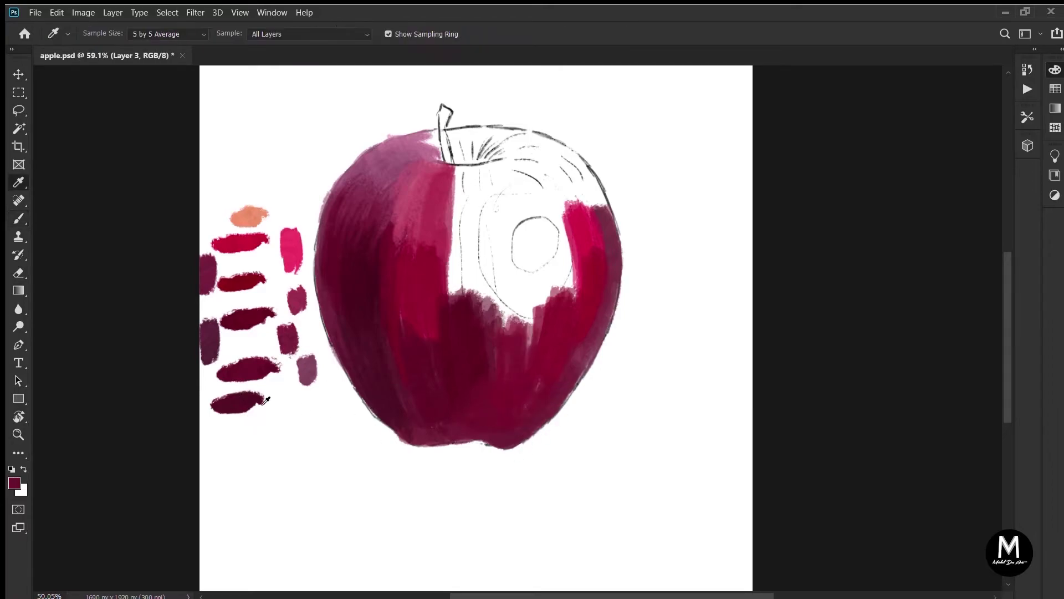
left_click_drag(546, 388, 516, 441)
Paint dark red above the apple's lower shadow and crimson up its centre towards the stem.
left_click(242, 283, "alt")
mouse_move(513, 330)
left_mouse_down()
mouse_move(548, 310)
mouse_move(515, 351)
mouse_move(492, 306)
left_mouse_up()
left_click(233, 245, "alt")
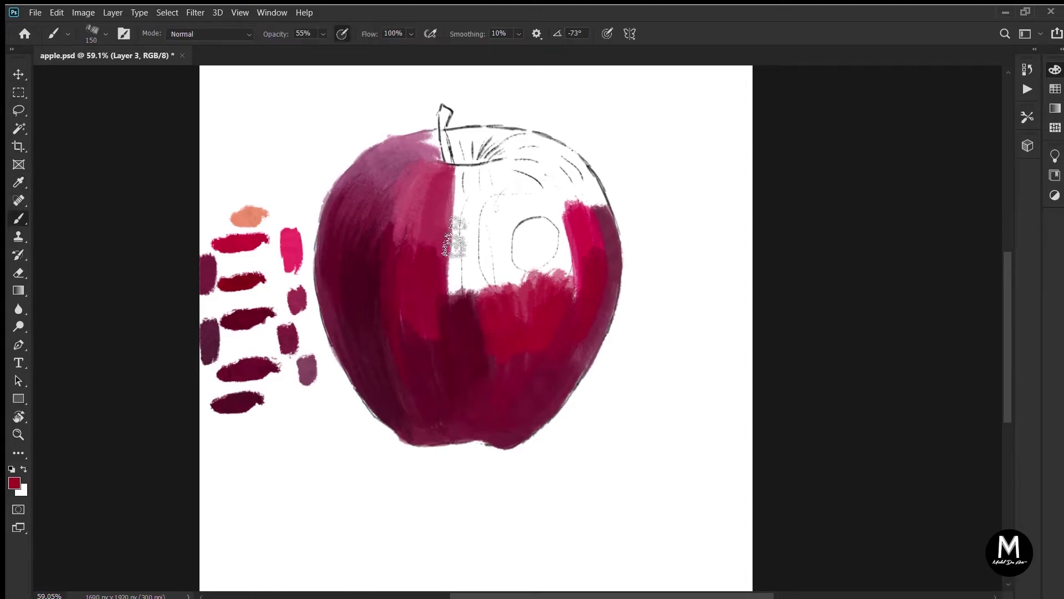
mouse_move(455, 237)
left_mouse_down()
mouse_move(482, 230)
mouse_move(513, 319)
mouse_move(500, 233)
mouse_move(514, 316)
mouse_move(504, 330)
left_mouse_up()
Paint a pink highlight on the apple's upper right front and surround its right side with crimson.
left_click(240, 243, "alt")
left_click(291, 249, "alt")
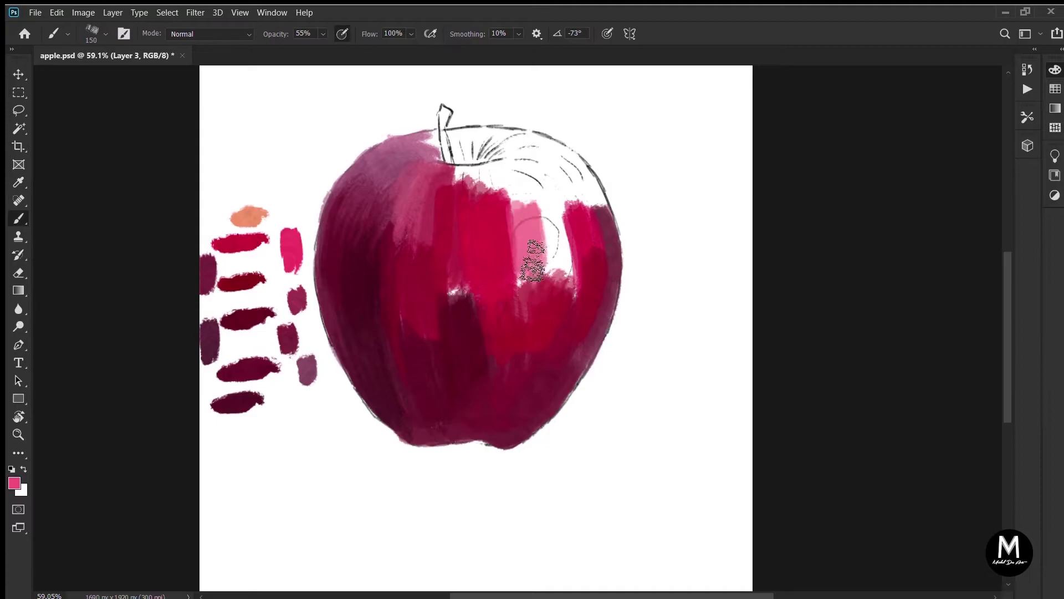
mouse_move(534, 260)
left_mouse_down()
mouse_move(556, 247)
mouse_move(560, 272)
left_mouse_up()
mouse_move(504, 241)
left_mouse_down()
mouse_move(526, 294)
mouse_move(571, 276)
left_mouse_up()
left_click(242, 243, "alt")
left_click(249, 242, "alt")
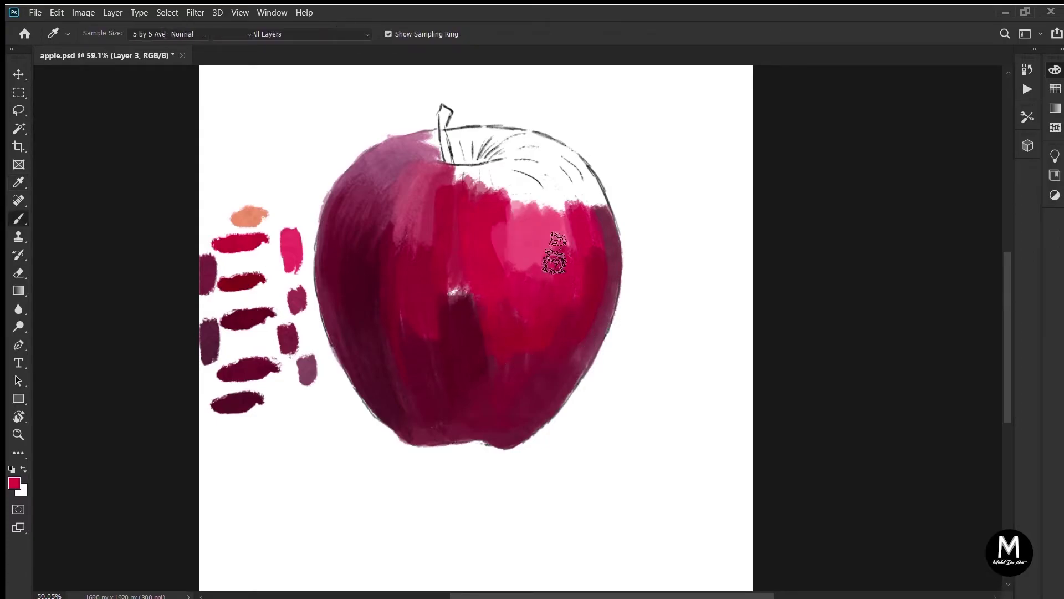
left_click_drag(562, 197, 581, 264)
Paint mauve down the apple's right shoulder with a size 90 brush and blend its inner edge into the red.
left_click(397, 155, "alt")
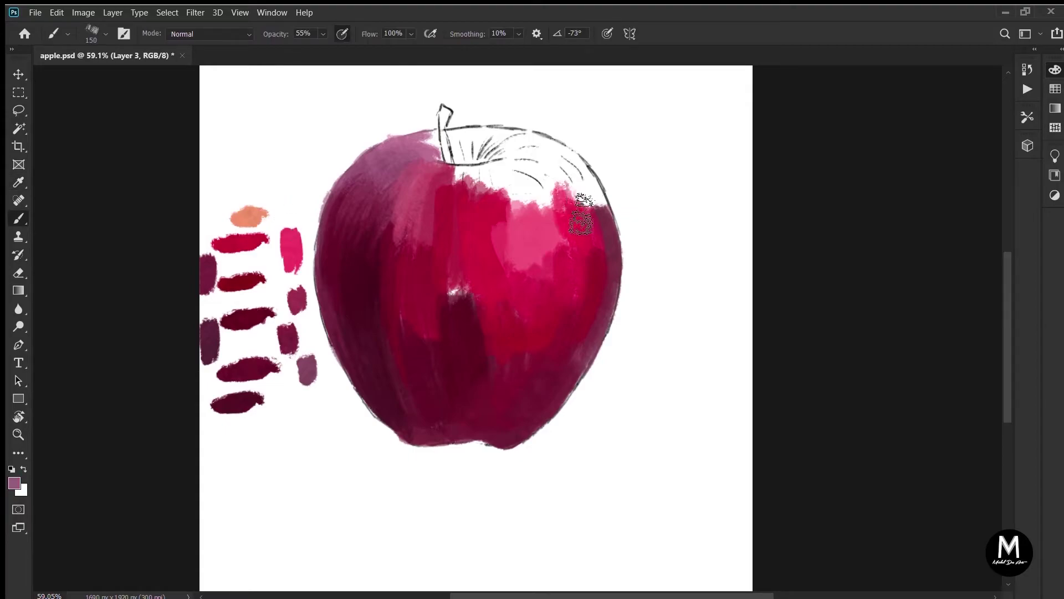
key("bracketleft")
key("bracketleft")
key("bracketleft")
mouse_move(555, 163)
left_mouse_down()
mouse_move(598, 195)
mouse_move(604, 230)
mouse_move(596, 186)
mouse_move(612, 241)
mouse_move(605, 282)
left_mouse_up()
left_click(317, 274, "alt")
left_click(288, 338, "alt")
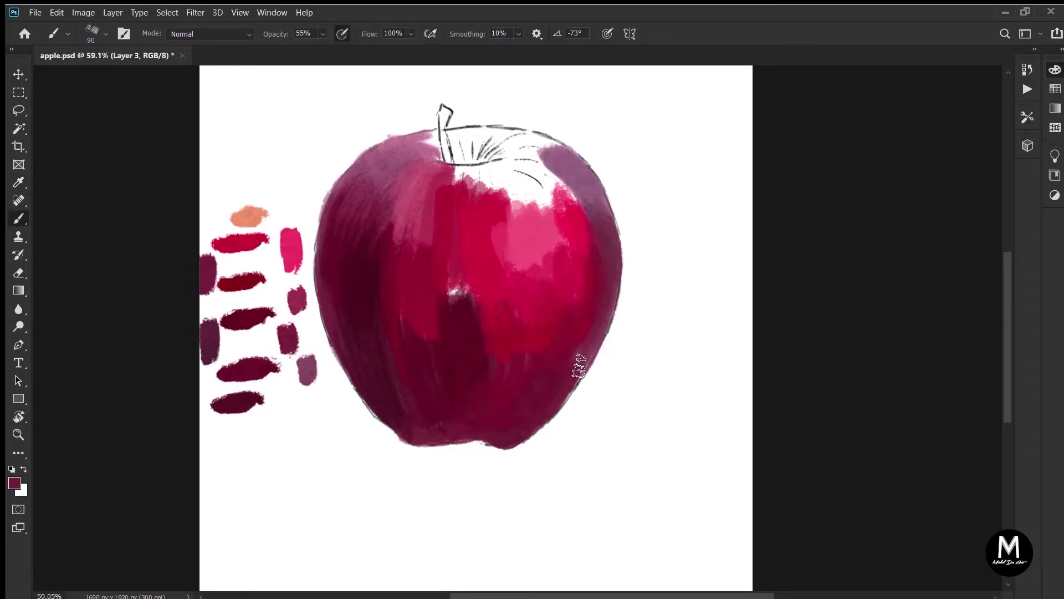
left_click(284, 259, "alt")
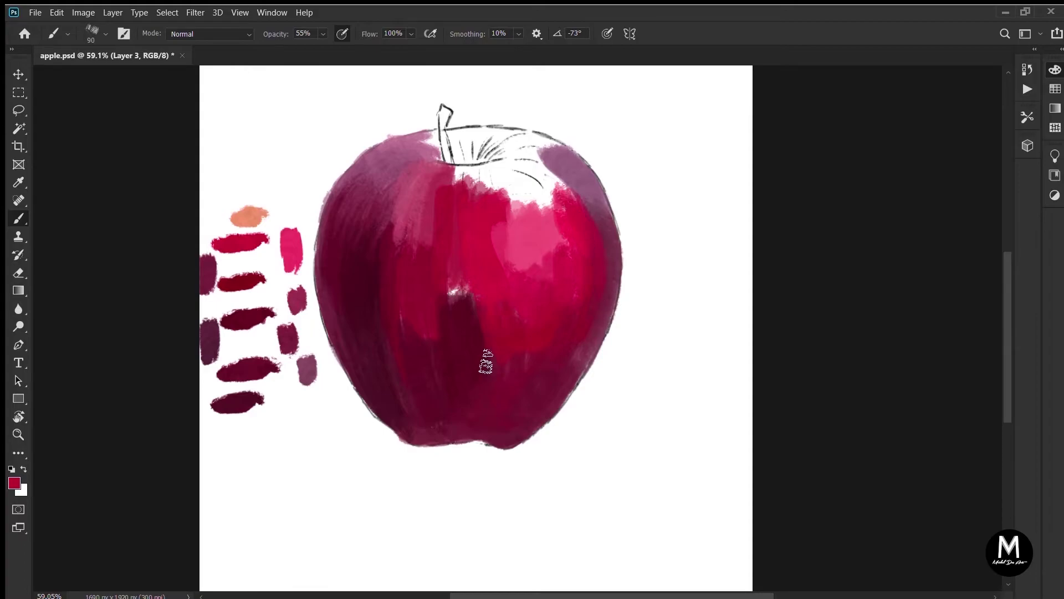
Cover the white area between the pink highlight and the stem hollow with rose and mauve strokes.
left_click(297, 300, "alt")
left_click_drag(507, 179, 550, 215)
mouse_move(519, 162)
left_mouse_down()
mouse_move(558, 216)
mouse_move(527, 179)
mouse_move(480, 188)
mouse_move(509, 177)
left_mouse_up()
left_click(169, 217, "alt")
mouse_move(461, 178)
left_mouse_down()
mouse_move(515, 178)
mouse_move(526, 199)
left_mouse_up()
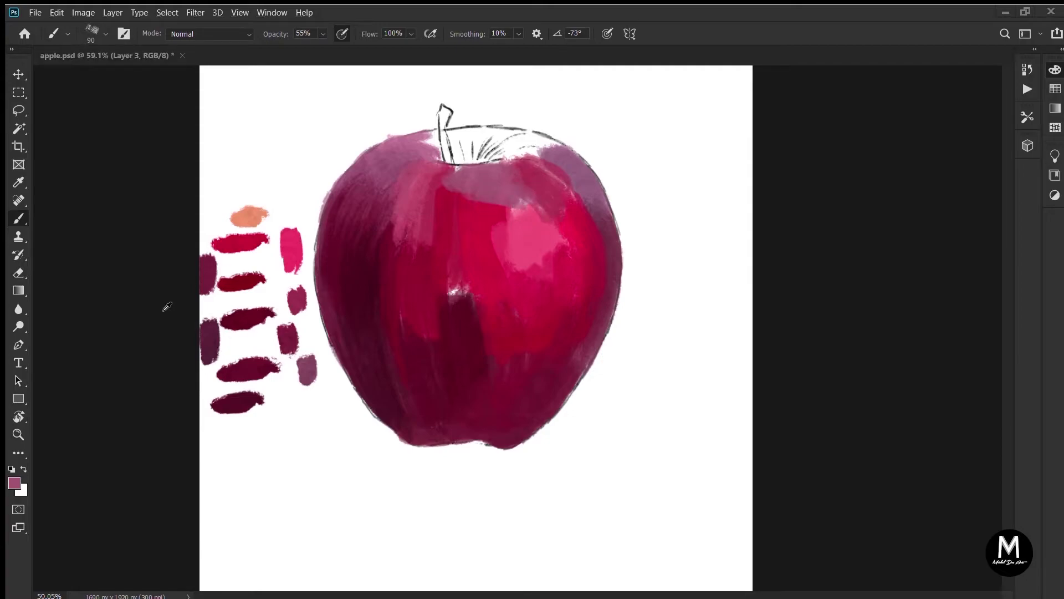
Cover the white gap above the dark central patch and blend the patch into the surrounding reds with sampled tones.
left_click_drag(609, 284, 695, 290)
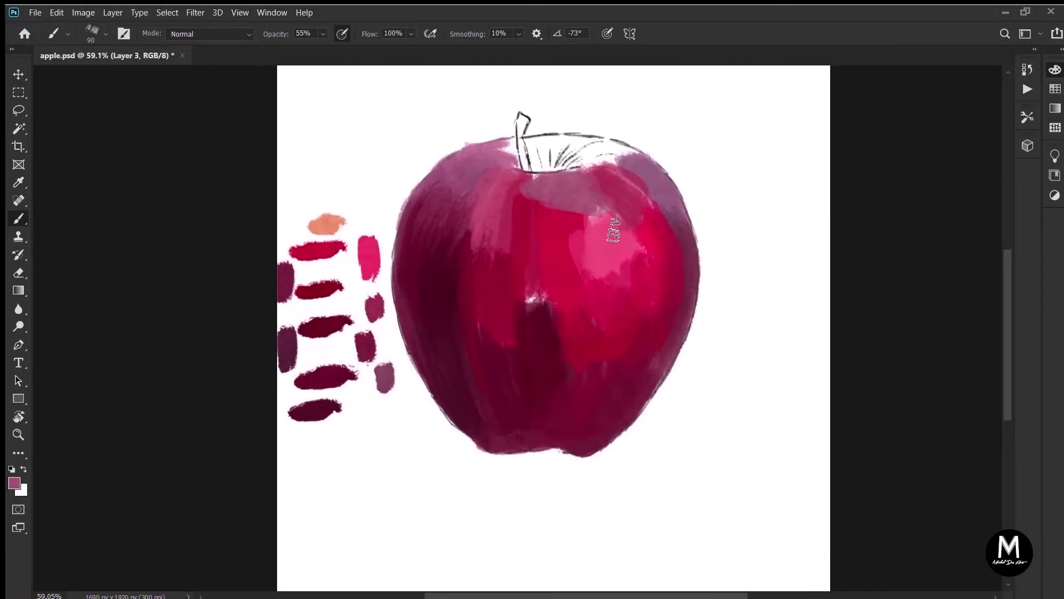
scroll(475, 331, "right", 2)
key("o")
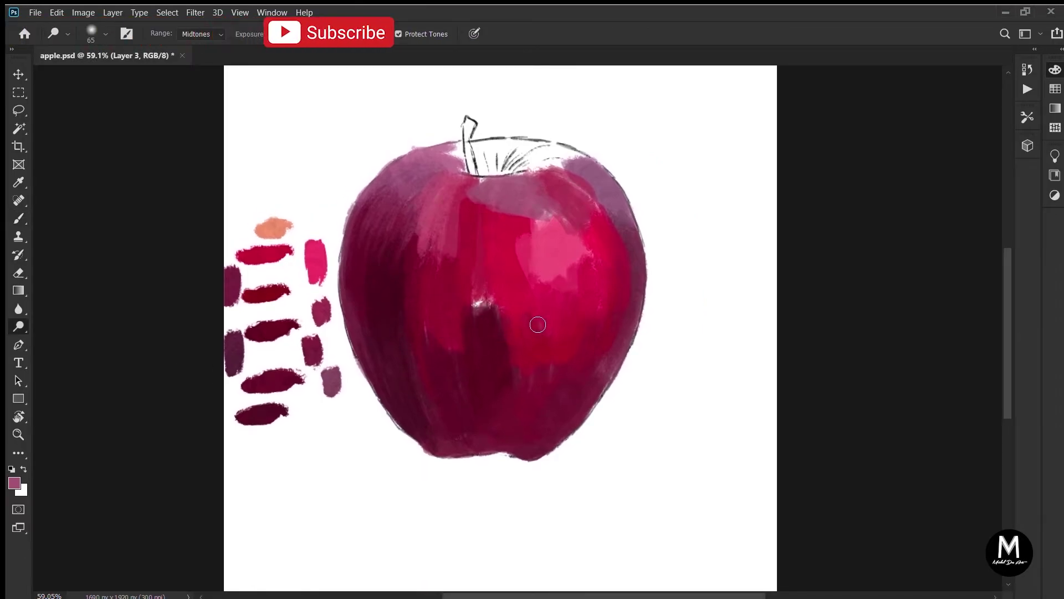
key("b")
left_click(480, 333, "alt")
mouse_move(477, 339)
left_mouse_down()
mouse_move(490, 312)
mouse_move(499, 355)
left_mouse_up()
left_click(409, 297, "alt")
mouse_move(496, 290)
left_mouse_down()
mouse_move(486, 300)
mouse_move(521, 375)
left_mouse_up()
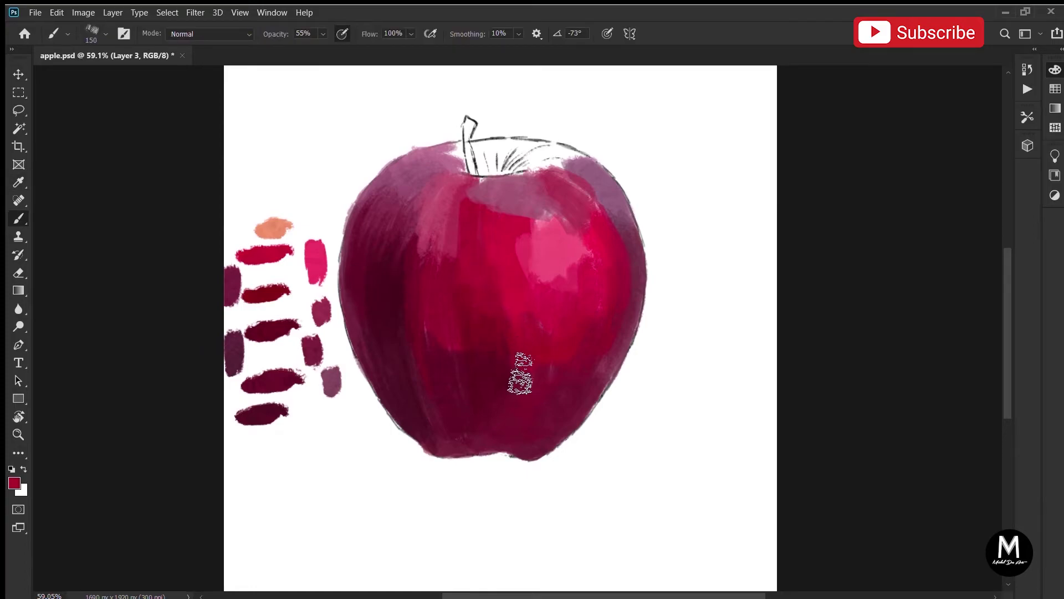
left_click(554, 330, "alt")
mouse_move(497, 304)
left_mouse_down()
mouse_move(498, 373)
mouse_move(531, 436)
left_mouse_up()
Soften the edges around the pink highlight with crimson and blend mauve into the red below the stem.
left_click(268, 294, "alt")
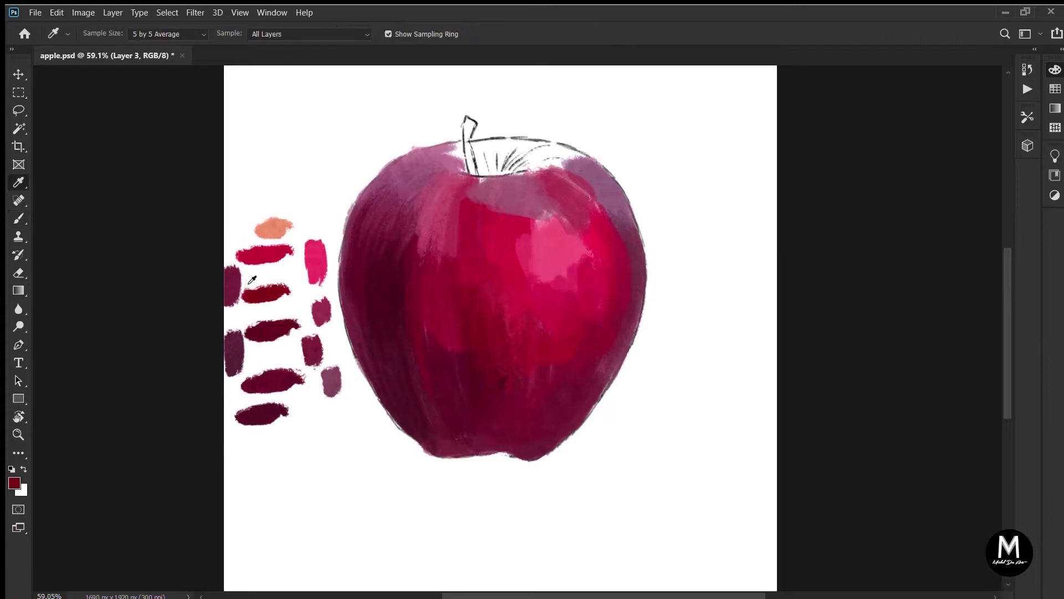
left_click(267, 255, "alt")
mouse_move(529, 240)
left_mouse_down()
mouse_move(571, 263)
mouse_move(529, 230)
mouse_move(516, 255)
mouse_move(555, 253)
mouse_move(548, 208)
left_mouse_up()
left_click(512, 195, "alt")
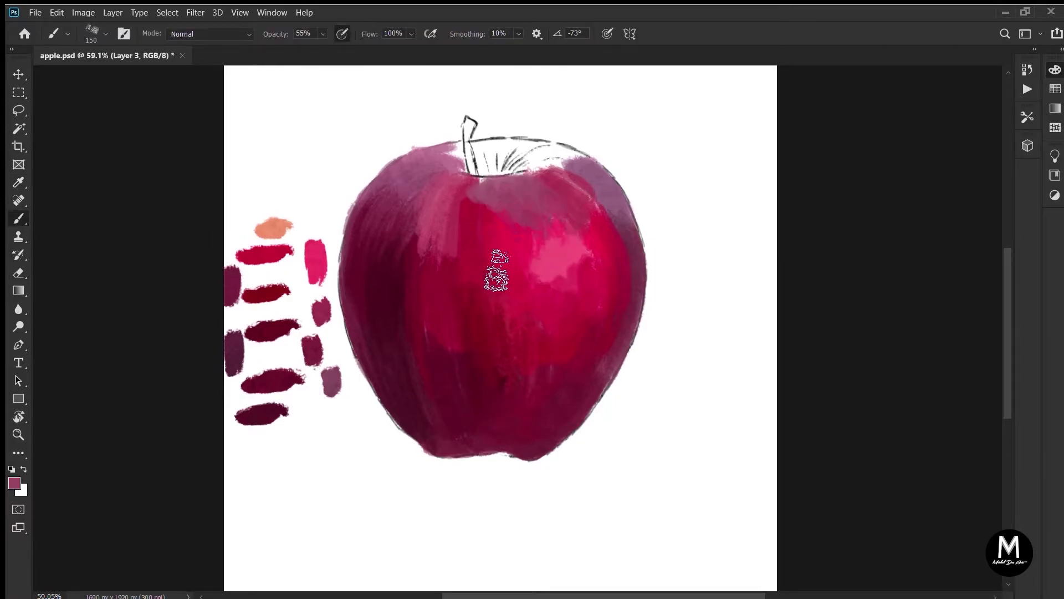
mouse_move(474, 255)
left_mouse_down()
mouse_move(511, 213)
mouse_move(501, 207)
mouse_move(524, 190)
left_mouse_up()
Paint the far rim of the stem hollow in rose and maroon tones with a size 40 brush.
scroll(511, 316, "up", 3)
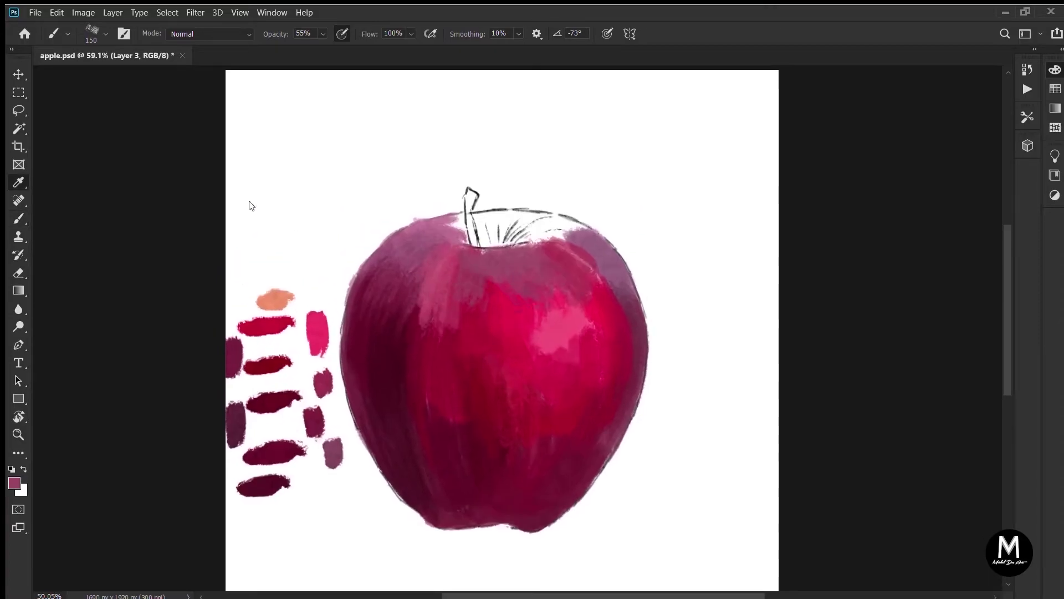
key("i")
key("b")
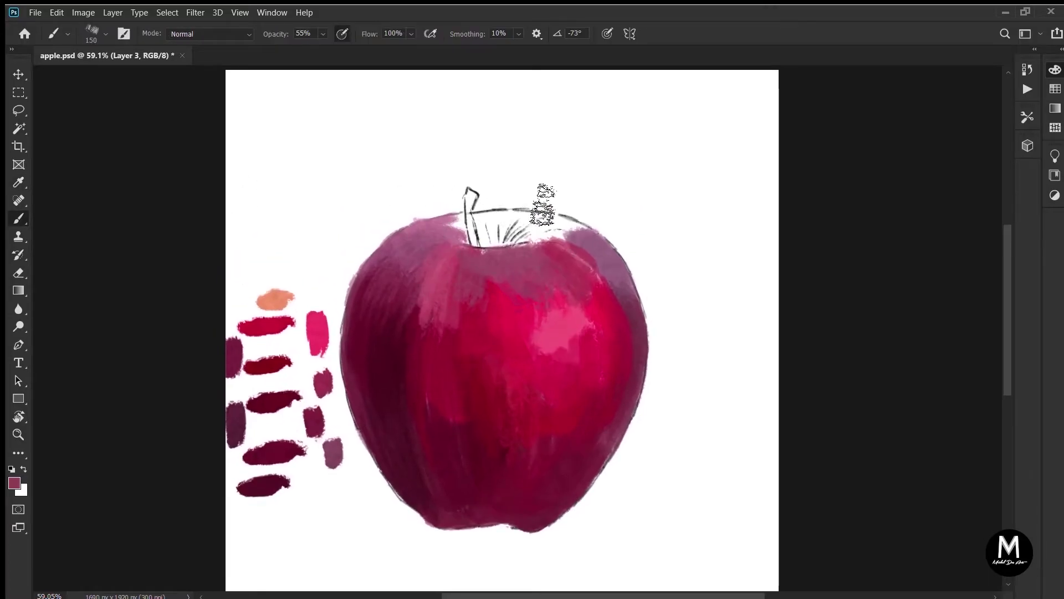
scroll(524, 300, "up", 6)
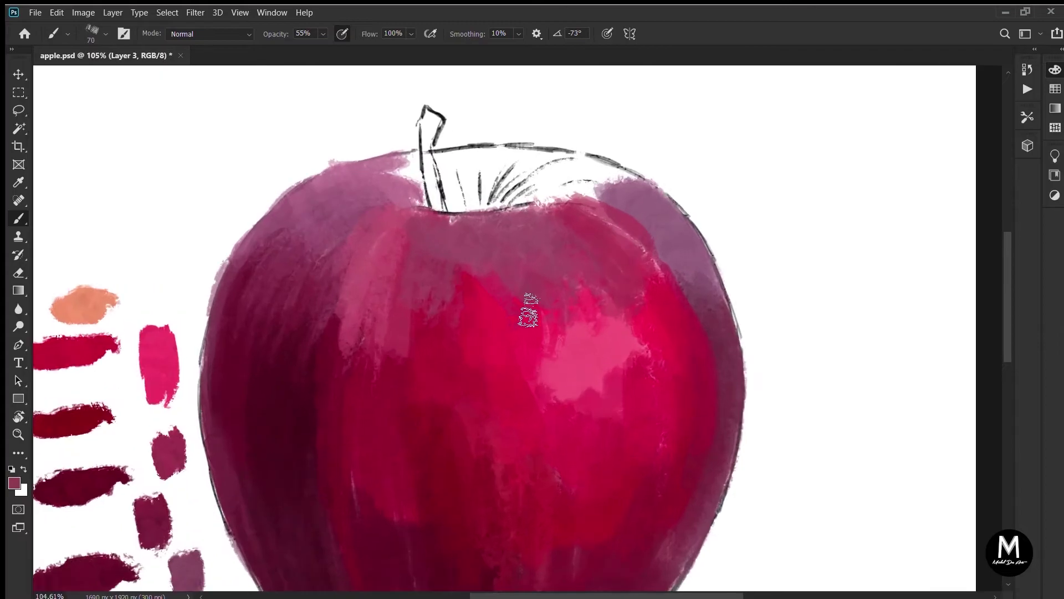
left_click_drag(558, 326, 673, 364)
key("bracketleft")
key("bracketleft")
key("bracketleft")
mouse_move(585, 237)
left_mouse_down()
mouse_move(578, 206)
mouse_move(668, 202)
mouse_move(639, 208)
mouse_move(747, 230)
left_mouse_up()
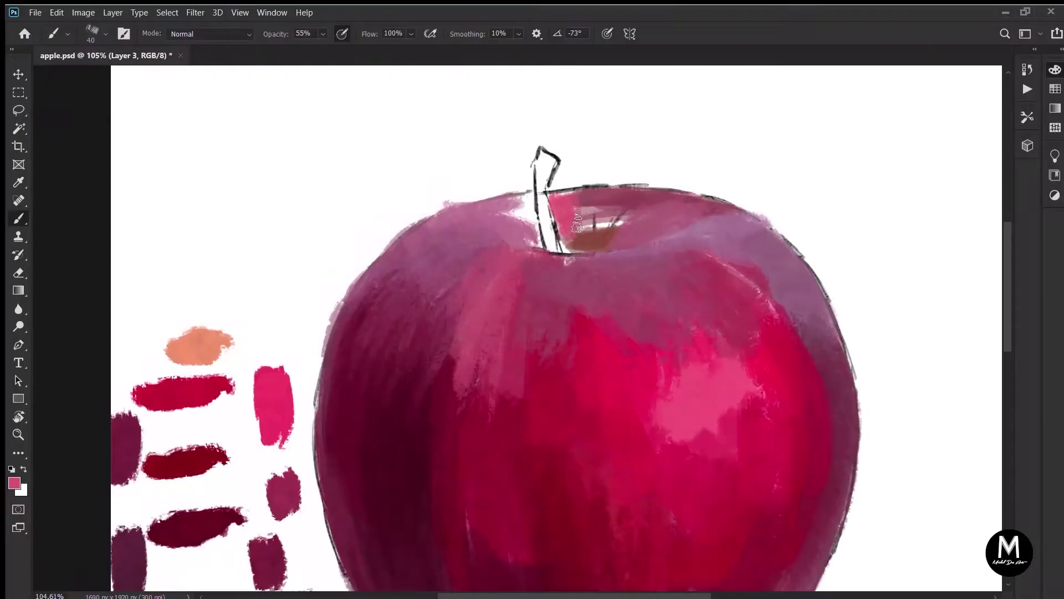
Paint light orange streaks radiating inside the stem hollow above its brown base.
key("i")
key("b")
mouse_move(571, 239)
left_mouse_down()
mouse_move(582, 216)
mouse_move(593, 244)
mouse_move(615, 211)
mouse_move(680, 220)
left_mouse_up()
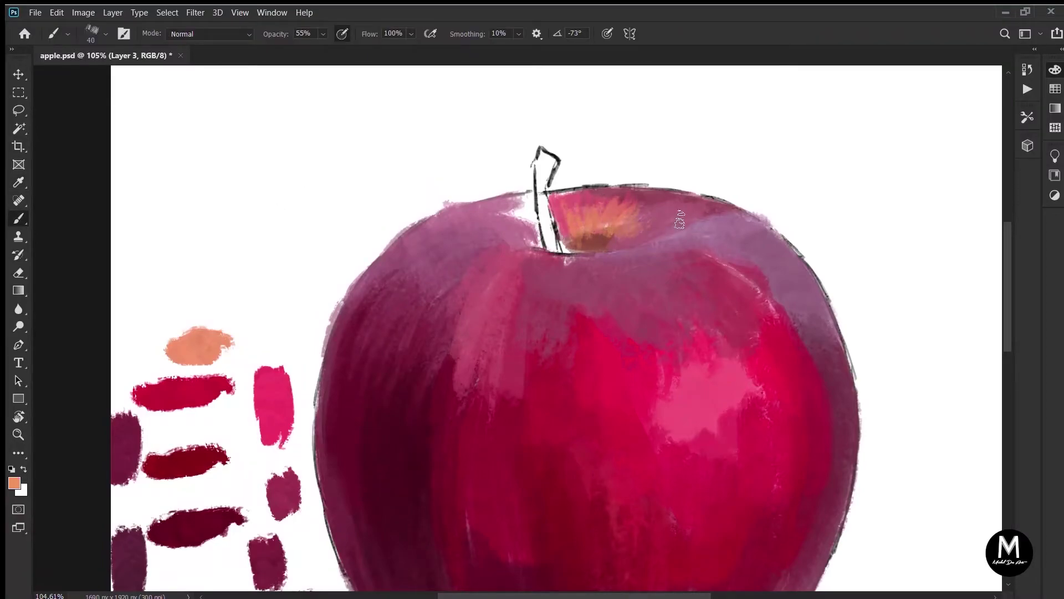
Fill the white gaps around the stem with pink and mauve and refine the hollow's front lip with finer strokes.
left_click(556, 208, "alt")
left_click_drag(557, 206, 609, 189)
left_click(521, 204, "alt")
mouse_move(540, 250)
left_mouse_down()
mouse_move(521, 207)
mouse_move(537, 252)
mouse_move(529, 204)
mouse_move(507, 213)
mouse_move(538, 262)
mouse_move(500, 215)
mouse_move(548, 244)
left_mouse_up()
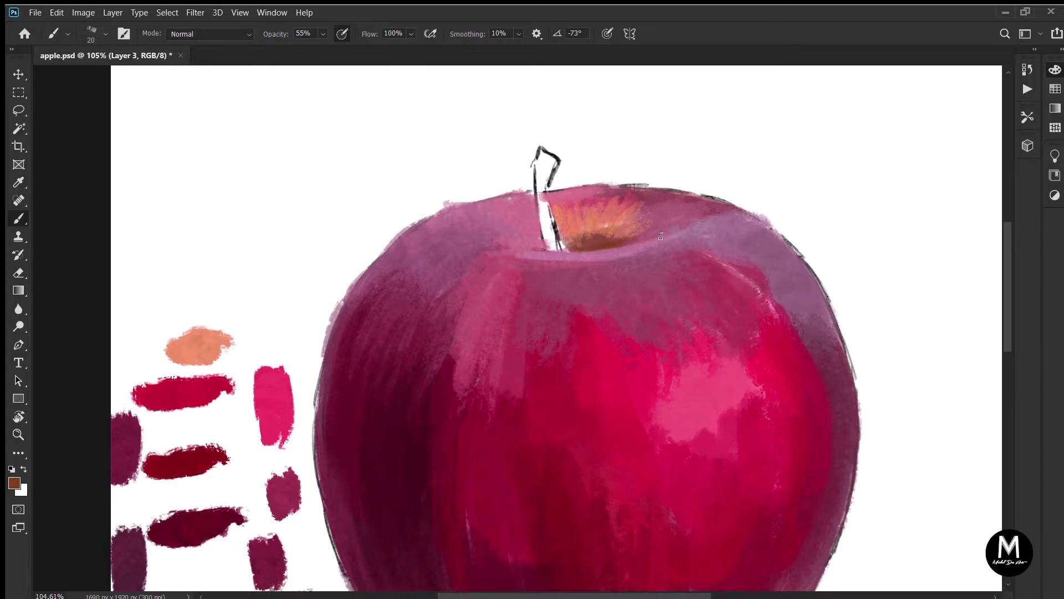
mouse_move(661, 237)
left_mouse_down()
mouse_move(582, 236)
mouse_move(658, 225)
mouse_move(622, 240)
mouse_move(572, 240)
mouse_move(636, 235)
left_mouse_up()
left_click(668, 206, "alt")
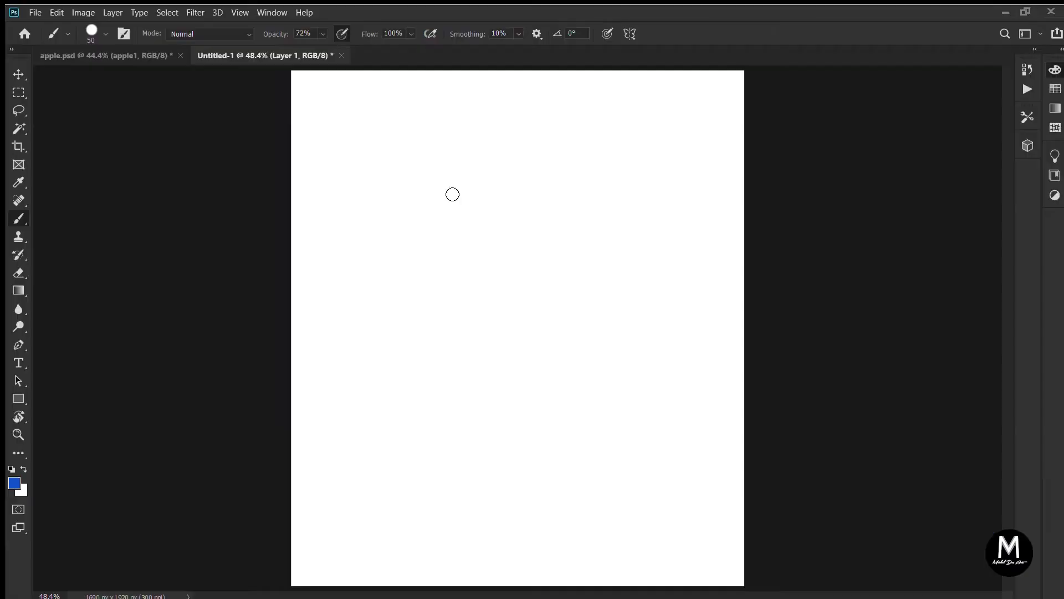
Draw three curved blue strokes on the blank Untitled-1 canvas with a size 50 round brush at 72% opacity.
left_click_drag(438, 193, 561, 150)
left_click_drag(426, 248, 528, 201)
mouse_move(410, 283)
left_mouse_down()
mouse_move(523, 243)
mouse_move(591, 241)
left_mouse_up()
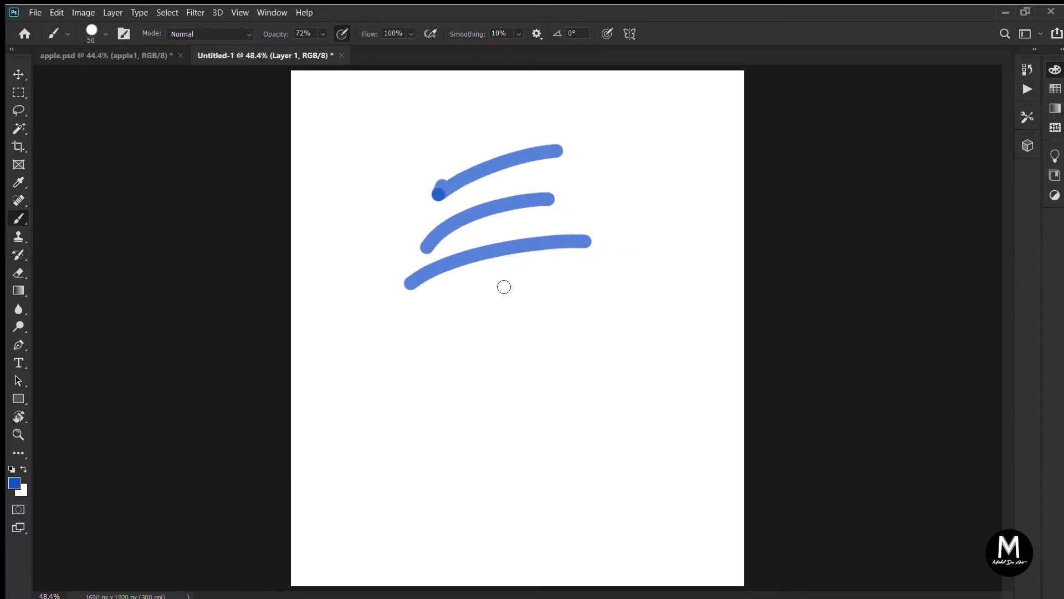
Draw a fourth curved blue stroke below the others and a thicker one under it with the brush at size 125.
left_click_drag(402, 347, 604, 283)
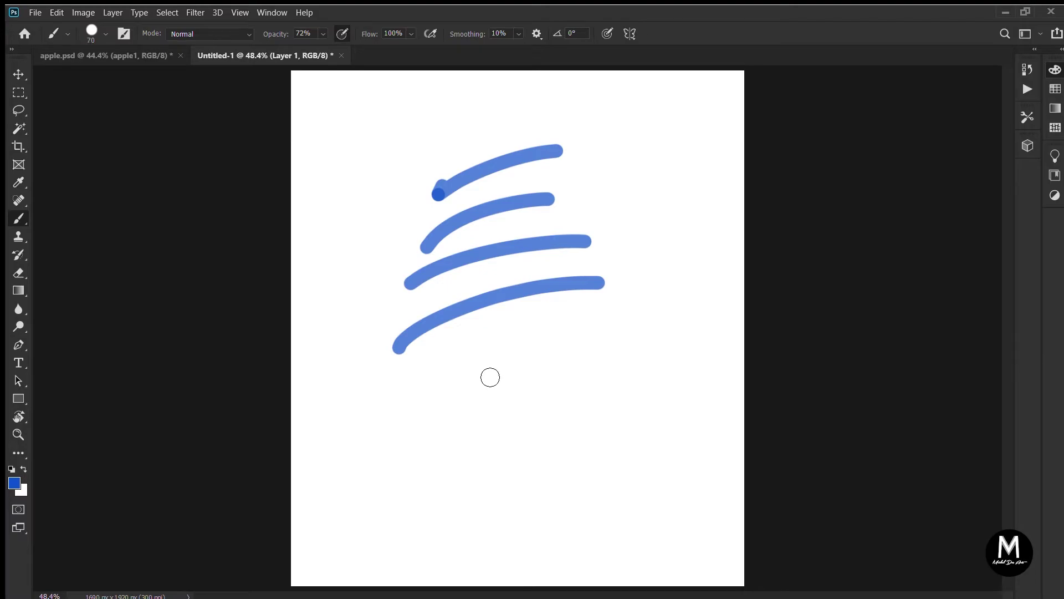
key("bracketright")
key("bracketright")
key("bracketright")
key("bracketright")
mouse_move(366, 470)
left_mouse_down()
mouse_move(531, 401)
mouse_move(646, 363)
left_mouse_up()
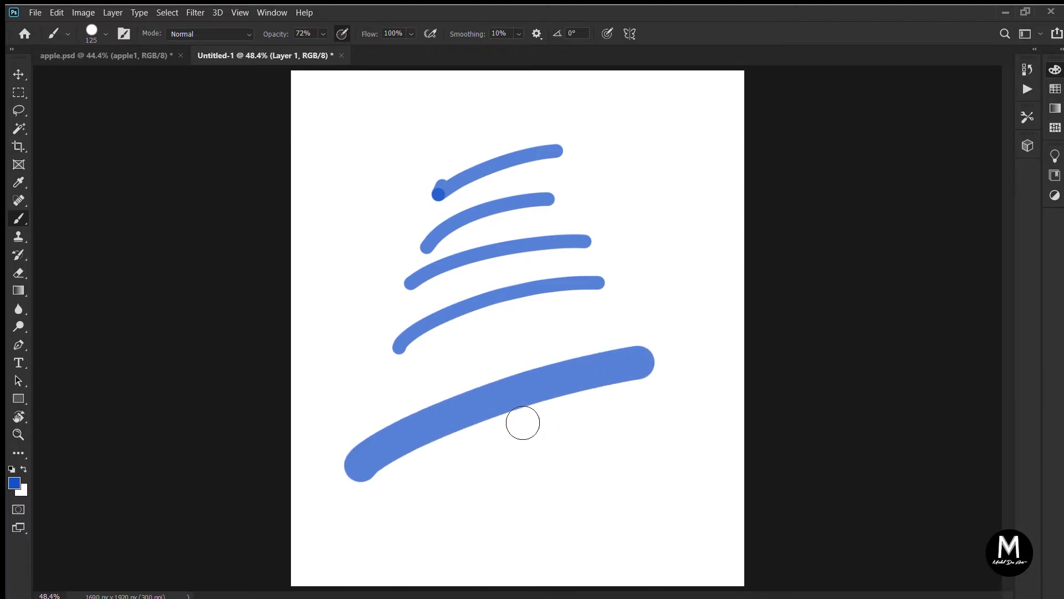
Draw a very thick curved blue stroke near the bottom of the canvas with the brush at size 250.
key("bracketright")
key("bracketright")
key("bracketright")
key("bracketright")
left_click_drag(446, 540, 709, 489)
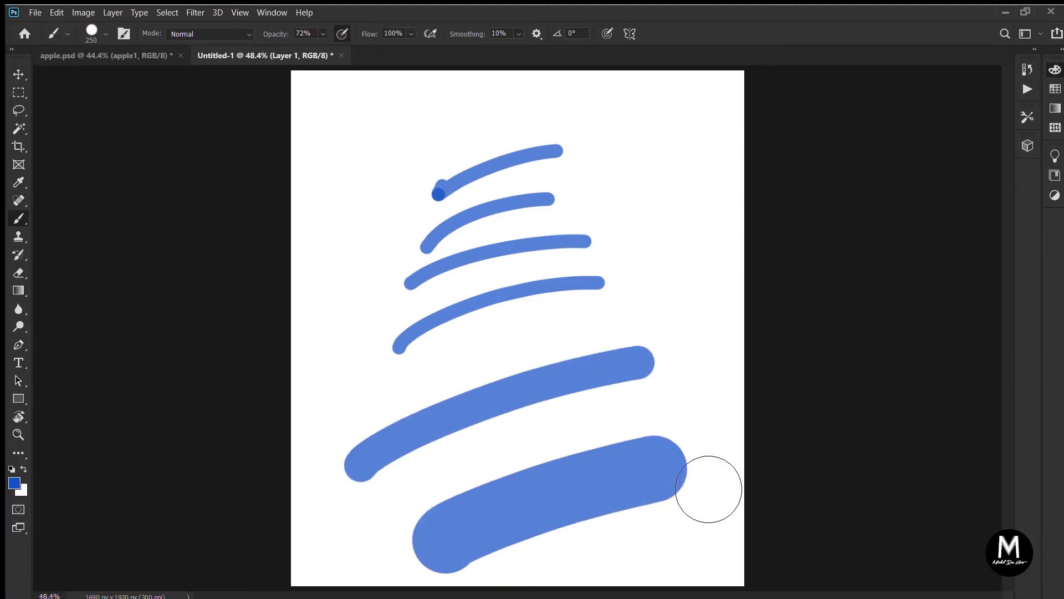
Draw a short thin blue stroke above the existing ones with the brush reduced to about size 40.
key("bracketleft")
key("bracketleft")
key("bracketleft")
key("bracketleft")
key("bracketleft")
key("bracketleft")
key("bracketleft")
key("bracketleft")
key("bracketleft")
key("bracketleft")
key("bracketleft")
key("bracketleft")
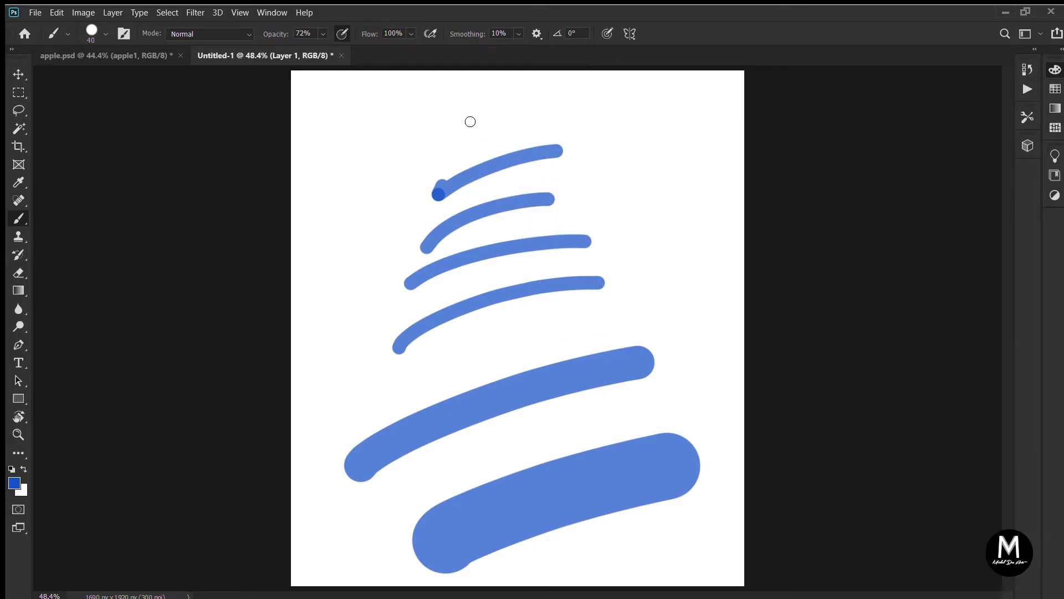
left_click_drag(469, 144, 554, 122)
key("bracketleft")
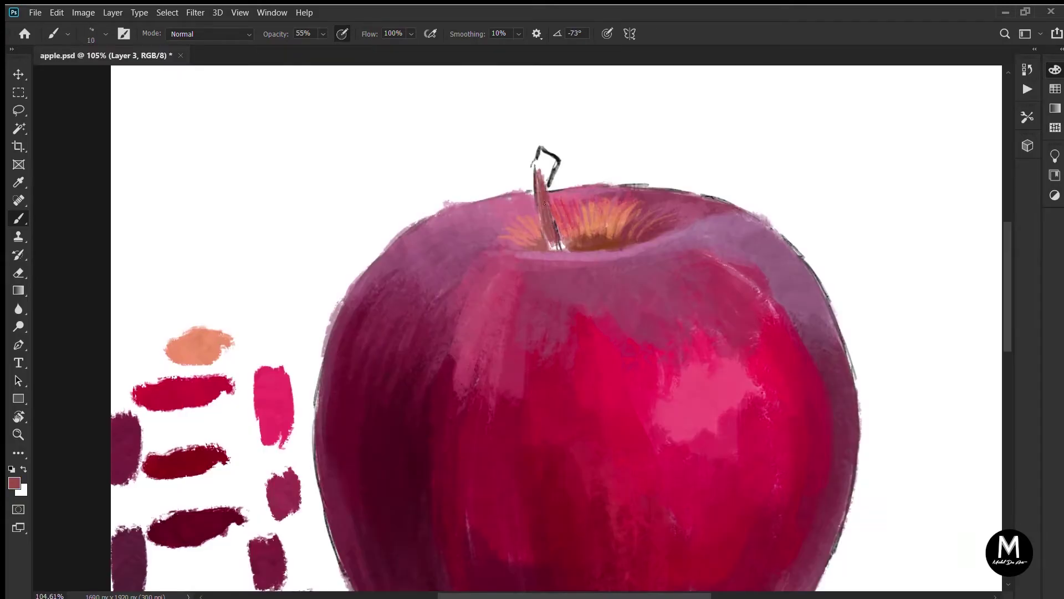
Fill the apple's stem from base to tip with reddish-brown and dark maroon strokes on Layer 3.
left_click(543, 209, "alt")
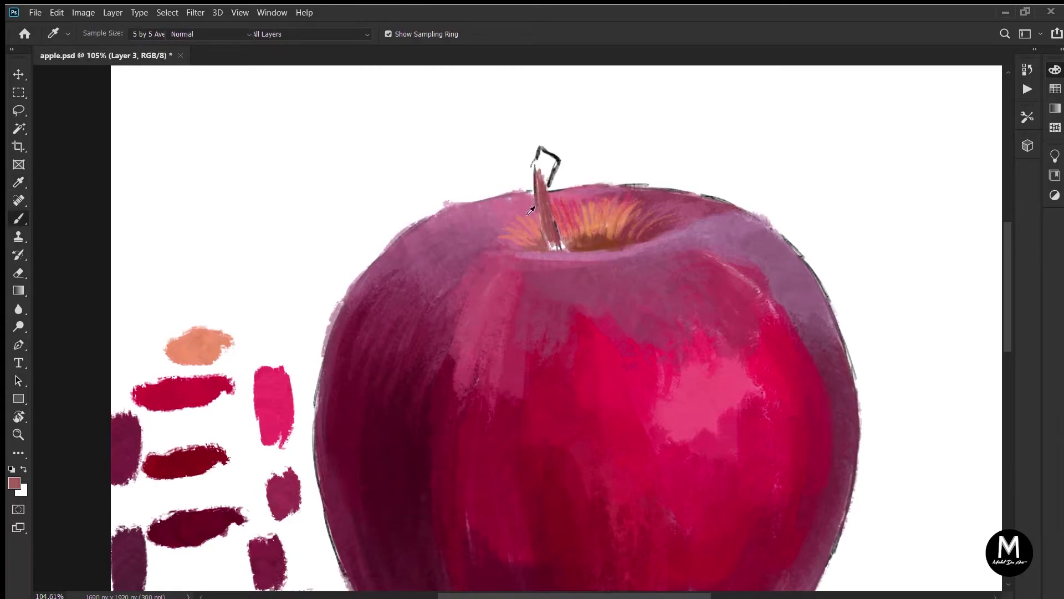
key("i")
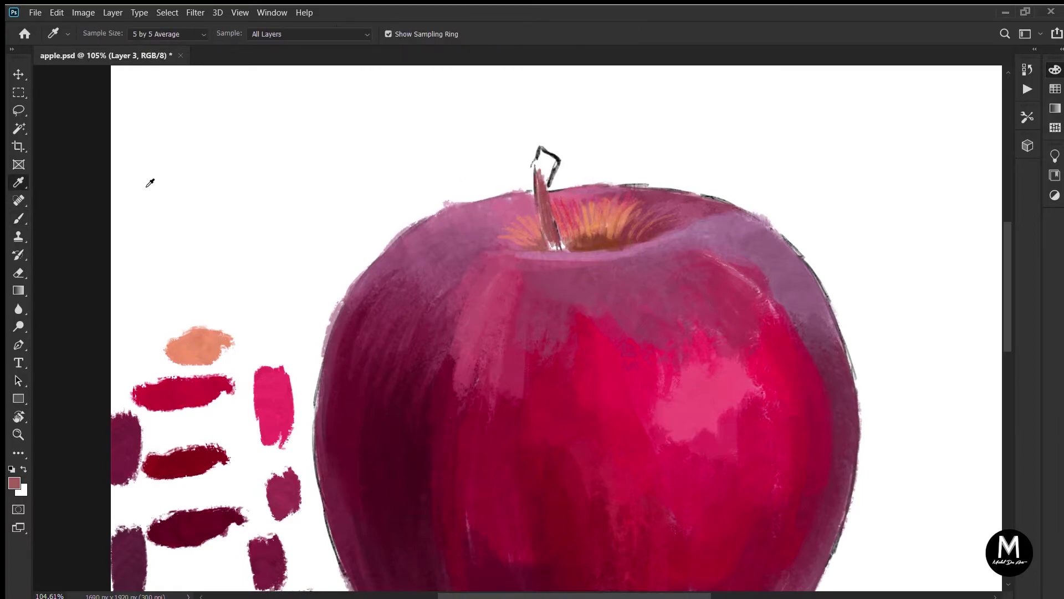
key("b")
left_click_drag(542, 203, 552, 250)
left_click(558, 245, "alt")
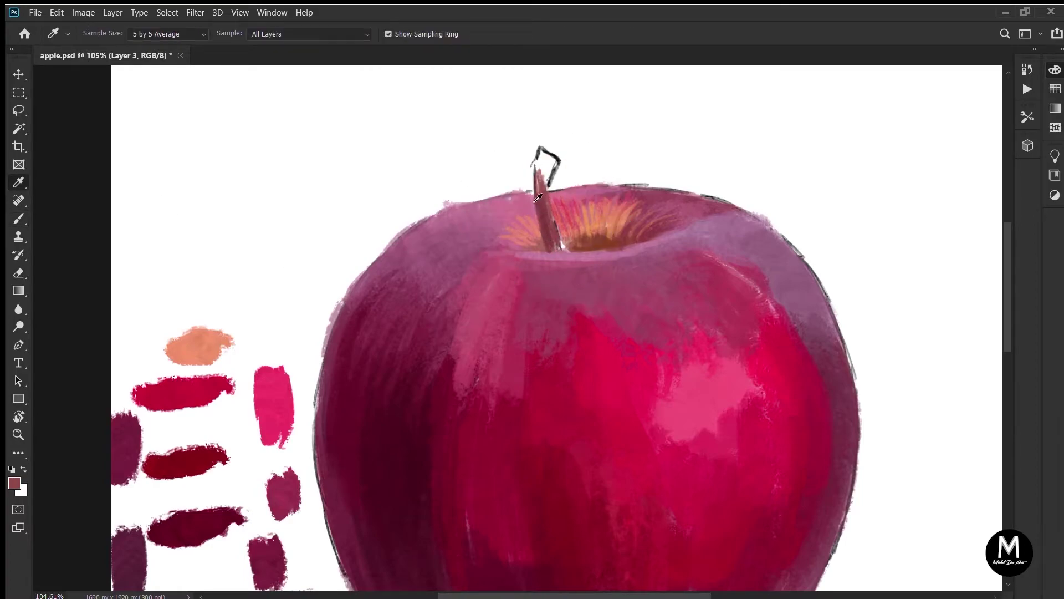
key("b")
key("i")
key("b")
left_click_drag(546, 245, 537, 169)
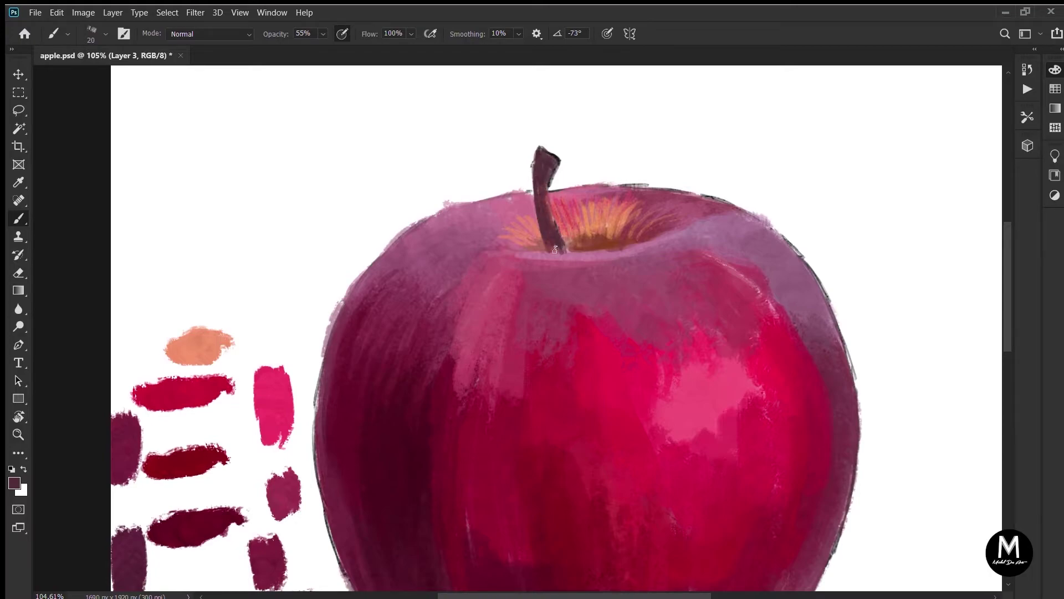
Paint warm orange-brown highlights along the dark stem, sampling the orange swatch, with a size 20 brush at 55% opacity.
left_click(194, 346, "alt")
left_click_drag(542, 225, 558, 242)
left_click(540, 194, "alt")
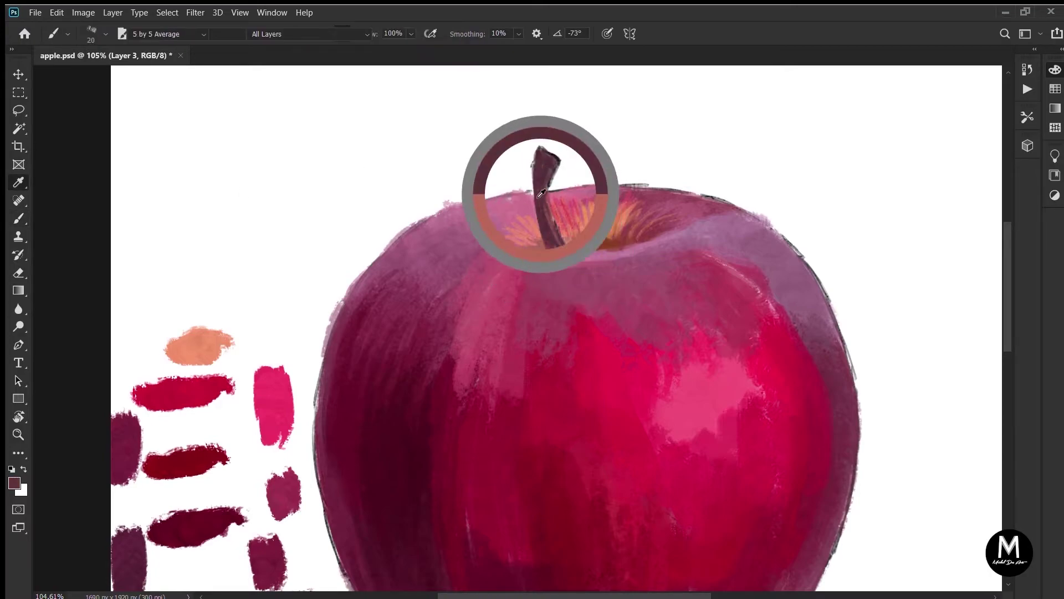
left_click(191, 346, "alt")
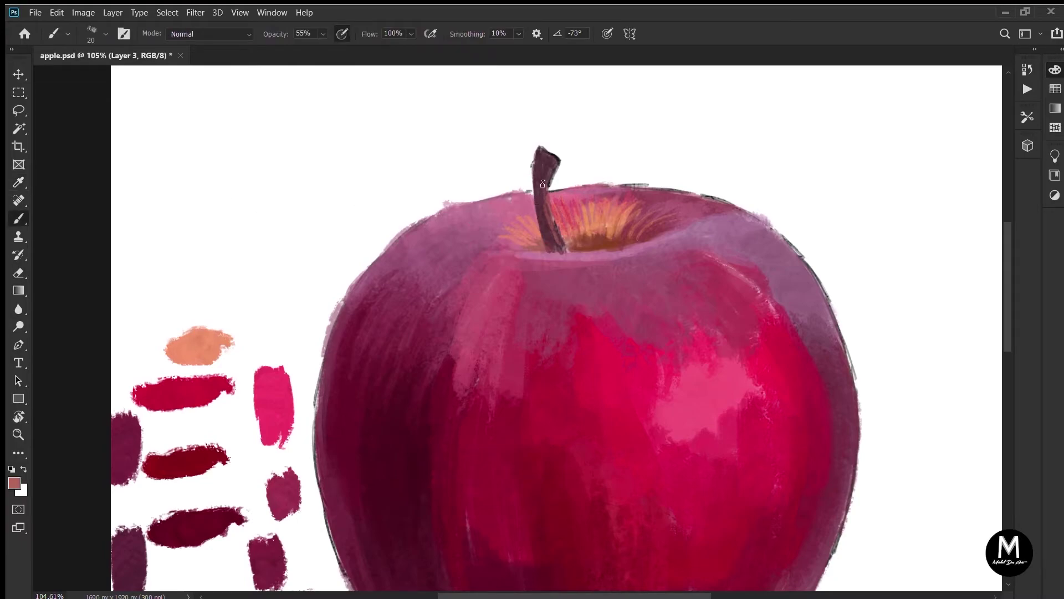
left_click_drag(542, 183, 549, 244)
key("i")
left_click(551, 200)
key("b")
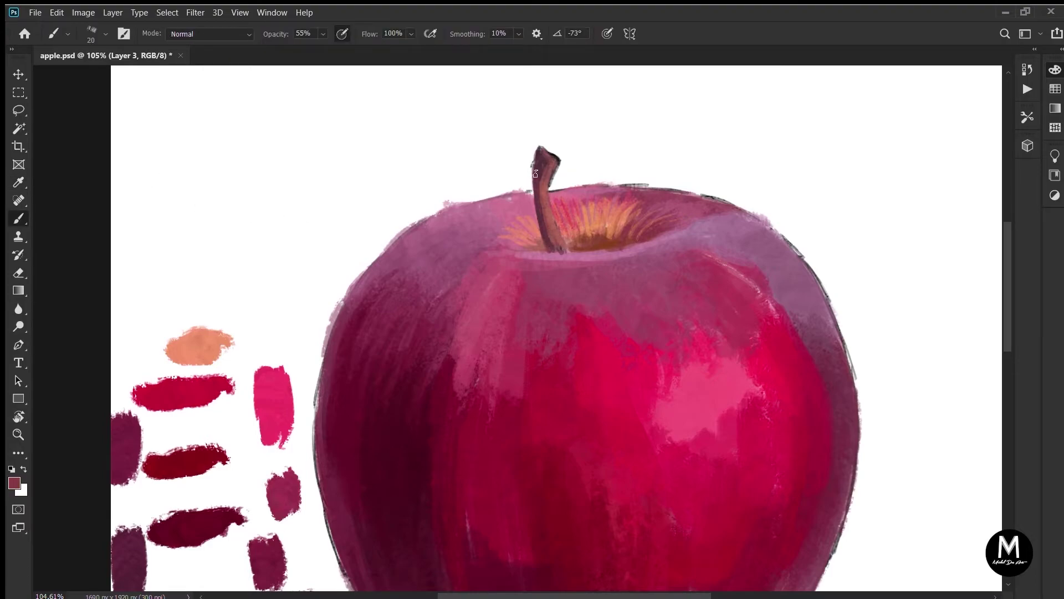
Paint sampled pink and rose tones inside the hollow directly beside the stem.
key("i")
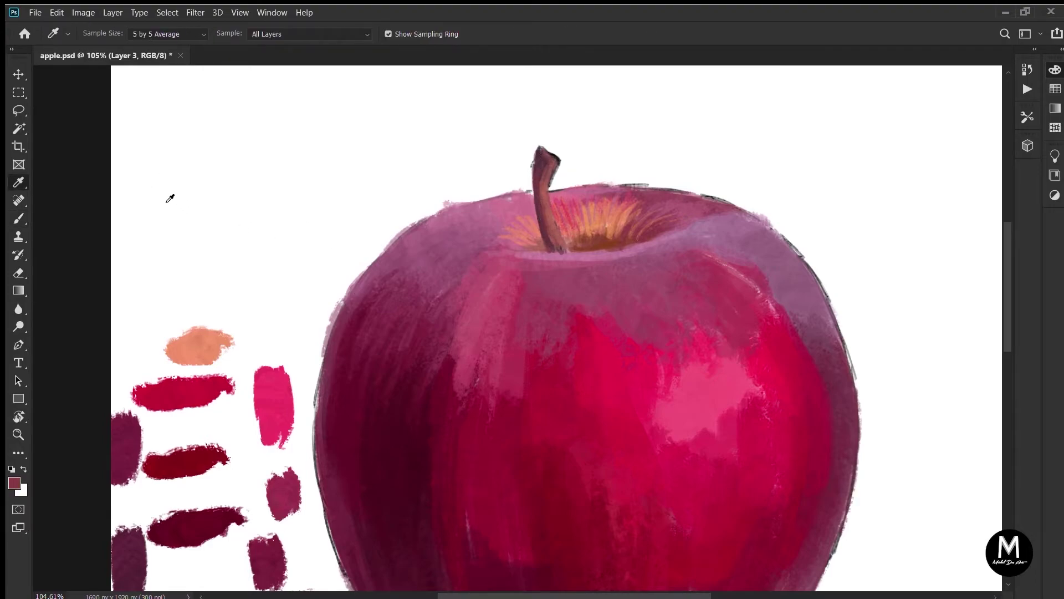
left_click(160, 198)
key("b")
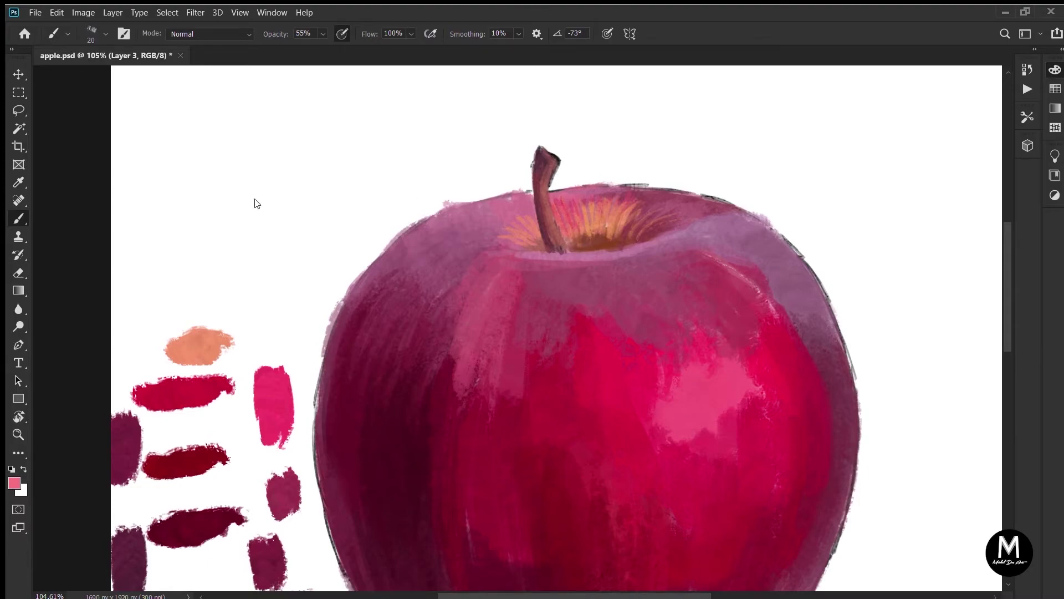
key("i")
left_click(159, 189)
key("b")
key("i")
left_click(554, 196)
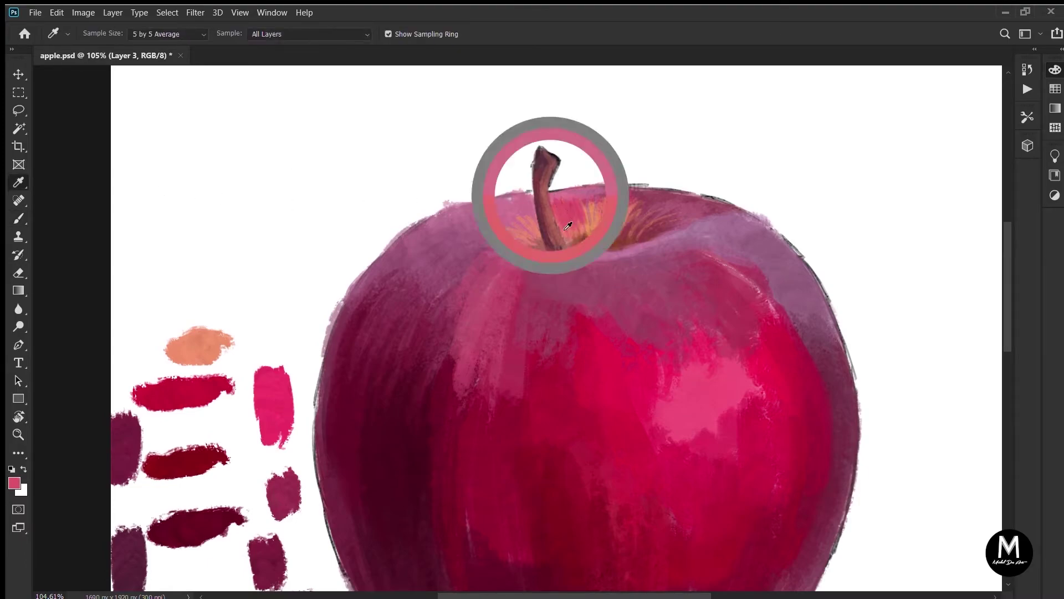
key("b")
Refine the hollow beside the stem with fine brown, maroon and orange streaks using the size 20 brush.
scroll(654, 291, "down", 3)
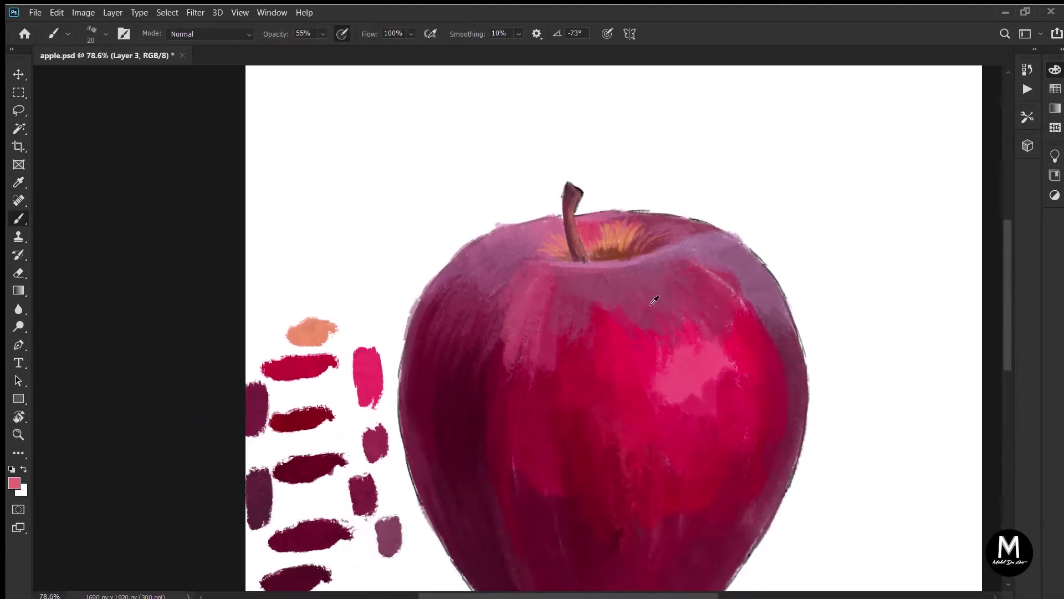
scroll(546, 363, "up", 1)
mouse_move(605, 304)
left_mouse_down()
mouse_move(720, 326)
mouse_move(700, 329)
left_mouse_up()
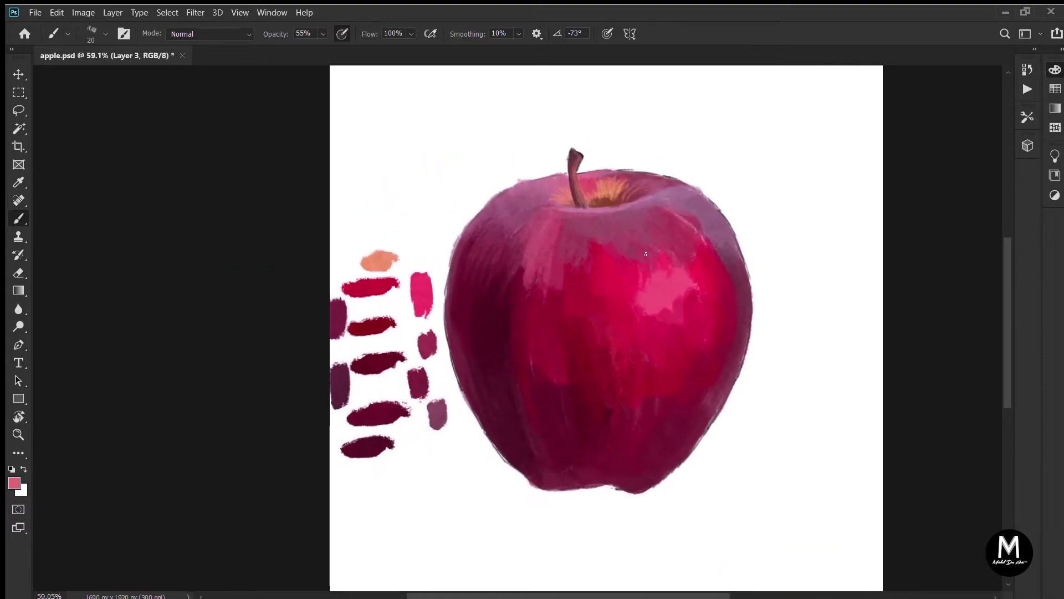
scroll(697, 170, "up", 3)
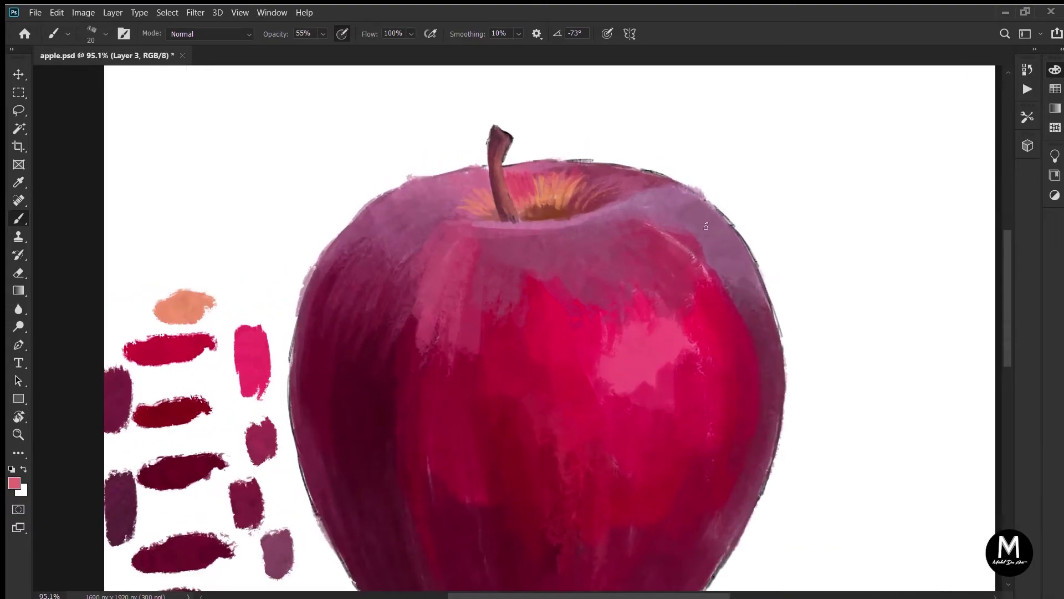
left_click(205, 199, "alt")
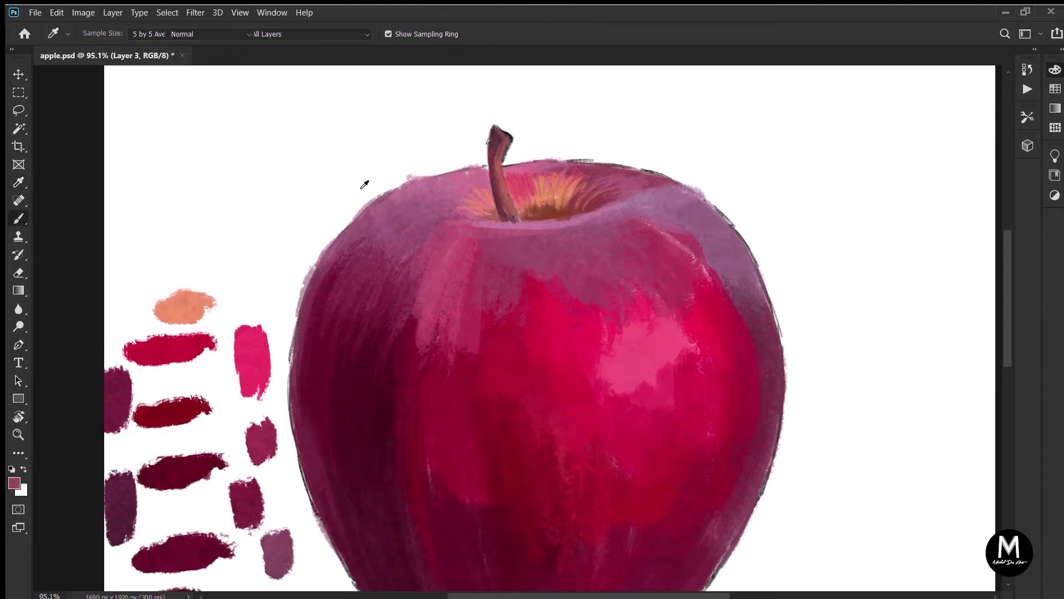
left_click(542, 214, "alt")
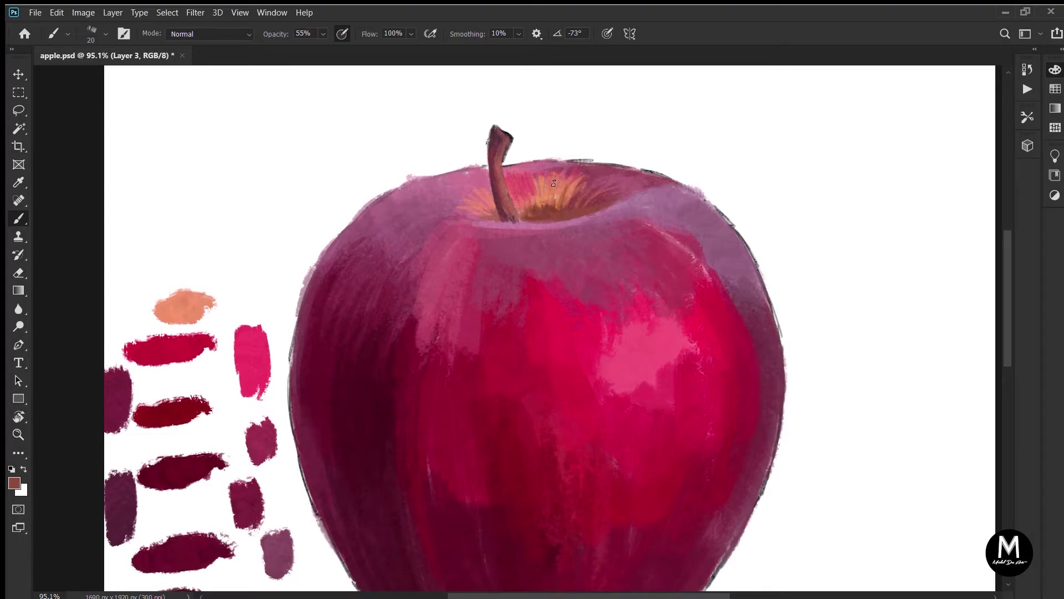
key("alt")
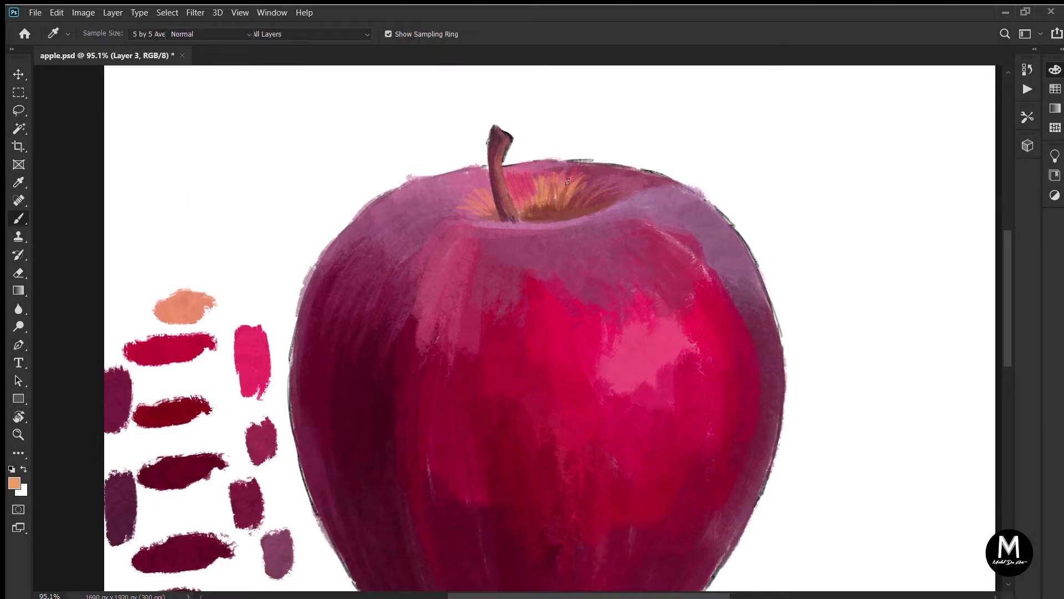
left_click(536, 206, "alt")
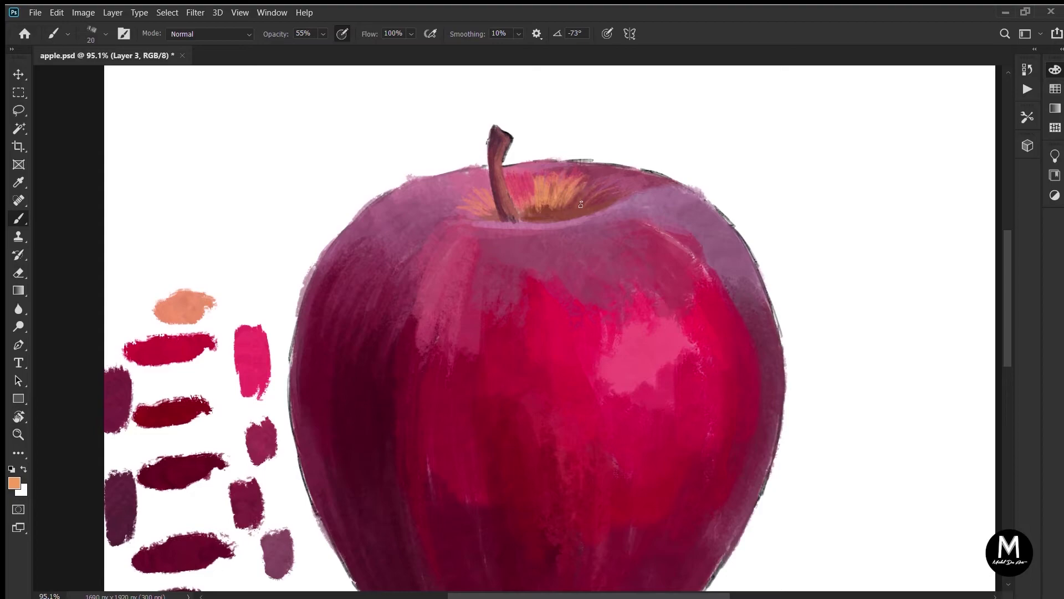
Blend the pale streak on the apple's upper-right shoulder into the surrounding mauve and crimson with a size 50 brush.
left_click(614, 172, "alt")
left_click_drag(633, 423, 667, 323)
key("bracketright")
key("bracketright")
key("bracketright")
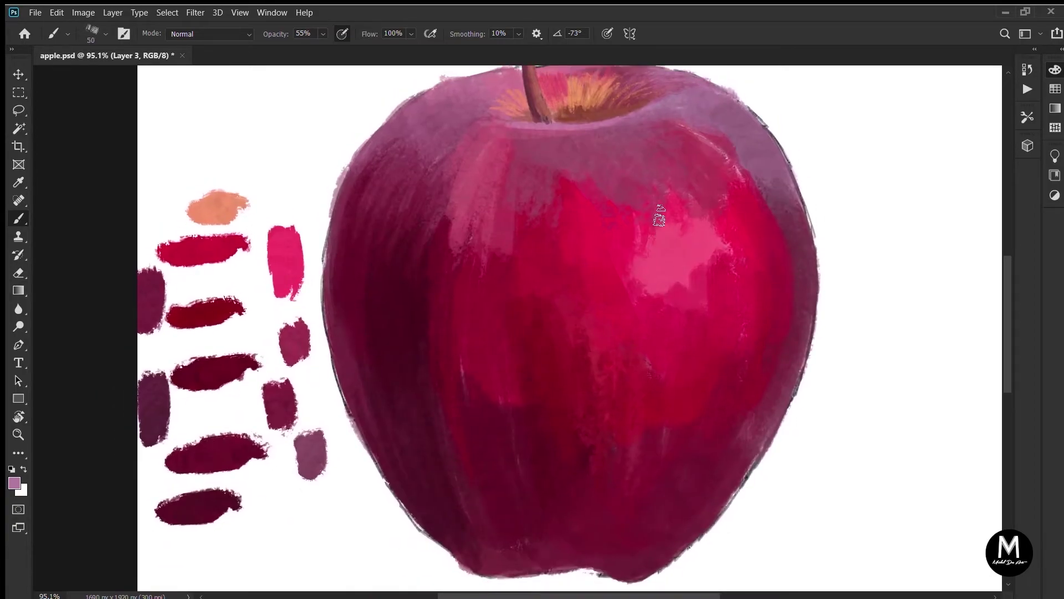
left_click(295, 340, "alt")
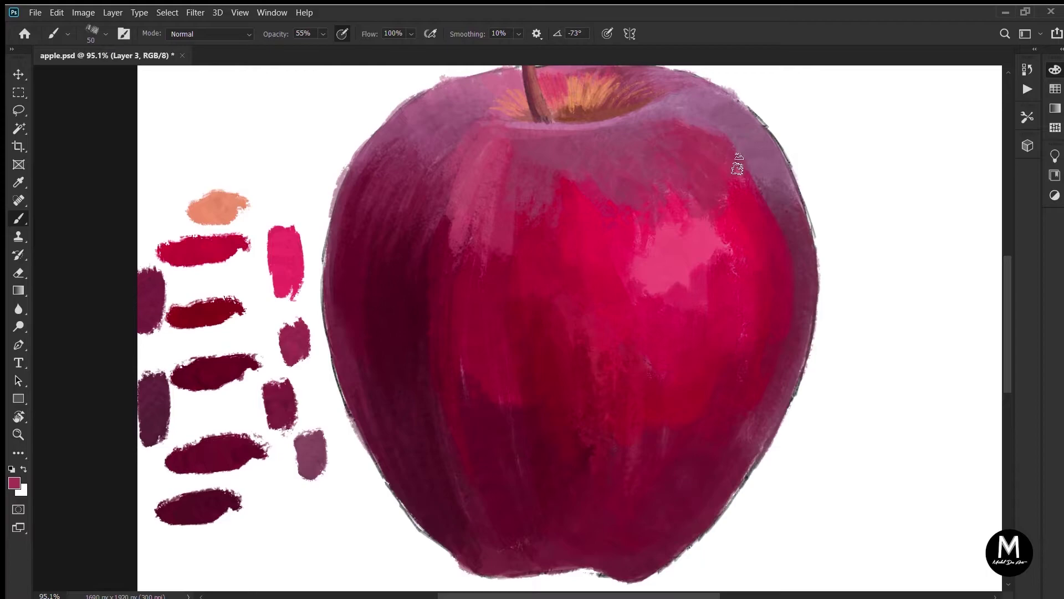
scroll(571, 166, "down", 4)
scroll(571, 166, "up", 1)
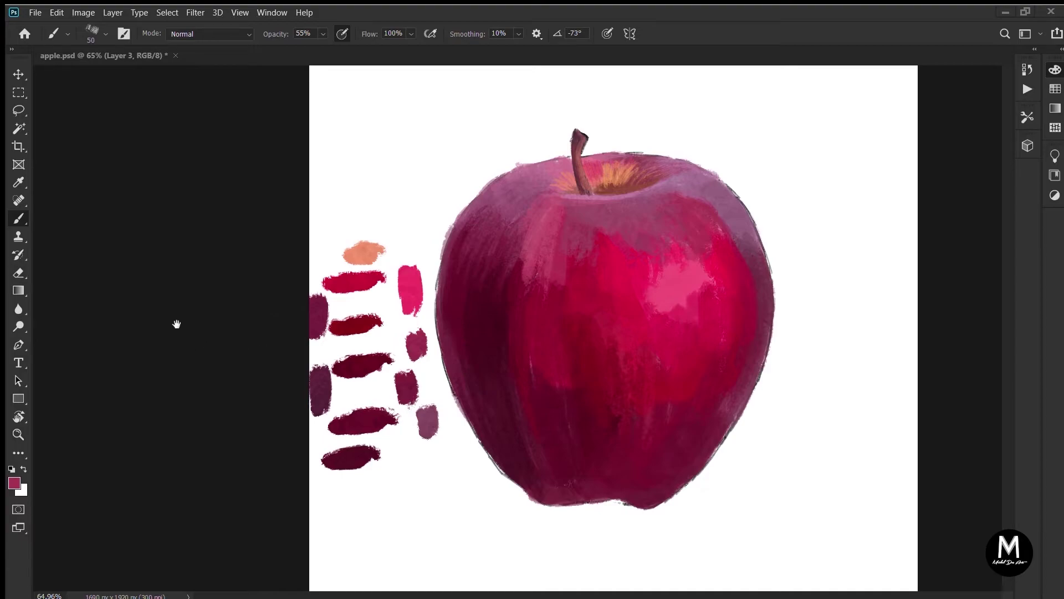
left_click_drag(663, 267, 602, 266)
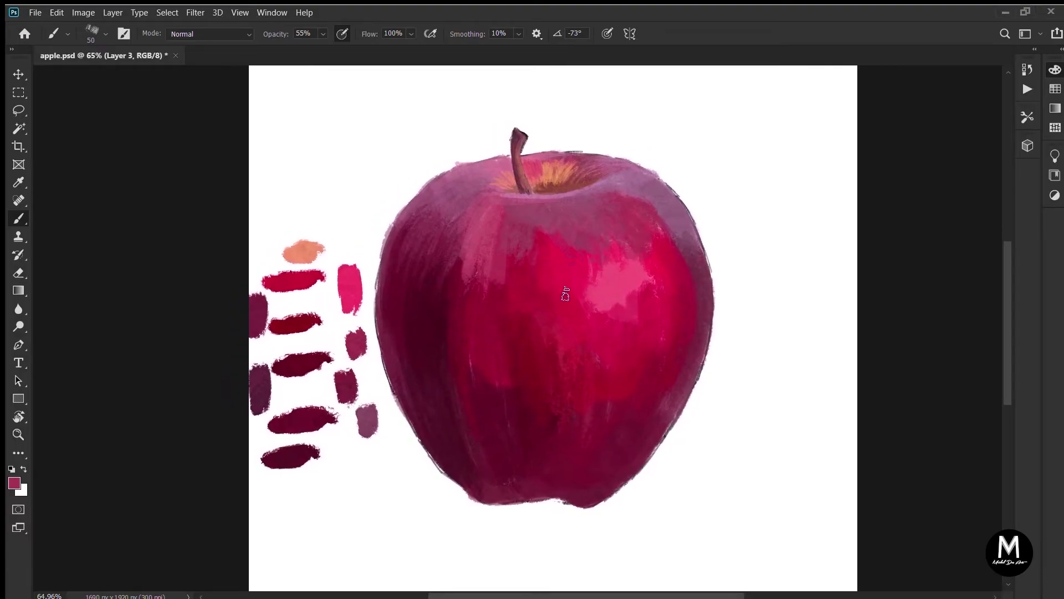
Enlarge the brush to size 100 and smooth the streaks on the apple's lower-left side with sampled maroon tones.
key("bracketright")
key("bracketright")
key("bracketright")
key("bracketright")
left_click(441, 412, "alt")
mouse_move(438, 363)
left_mouse_down()
mouse_move(438, 433)
mouse_move(452, 464)
mouse_move(494, 500)
left_mouse_up()
left_click(342, 386, "alt")
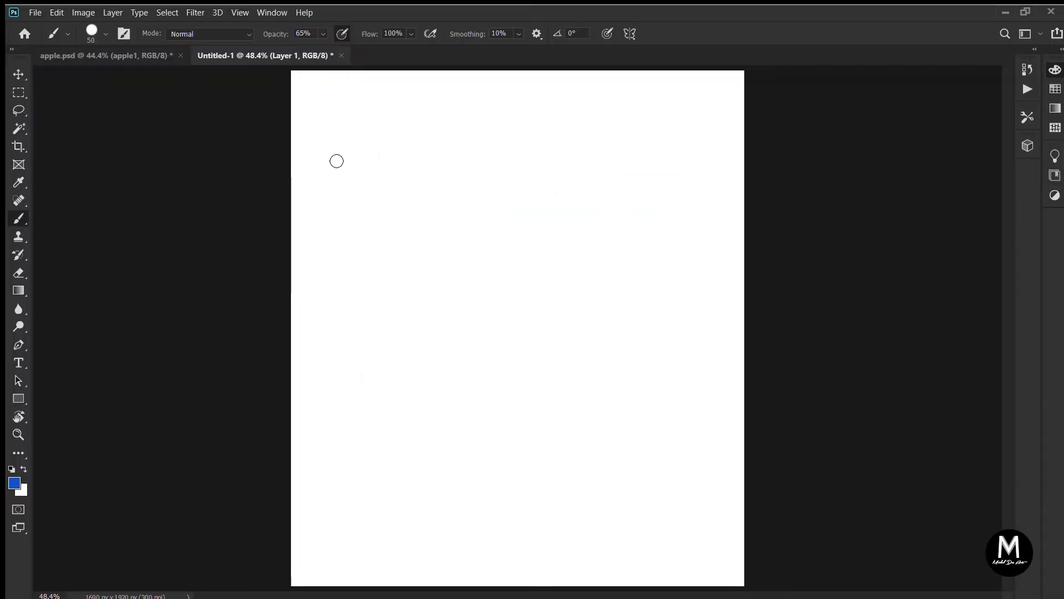
Draw a column of horizontal strokes, from faint to stronger blue, on the blank Untitled-1 canvas with a size 50 brush at 65% opacity.
left_click_drag(342, 159, 687, 147)
left_click_drag(350, 229, 645, 218)
left_click_drag(366, 284, 664, 263)
left_click_drag(381, 346, 688, 331)
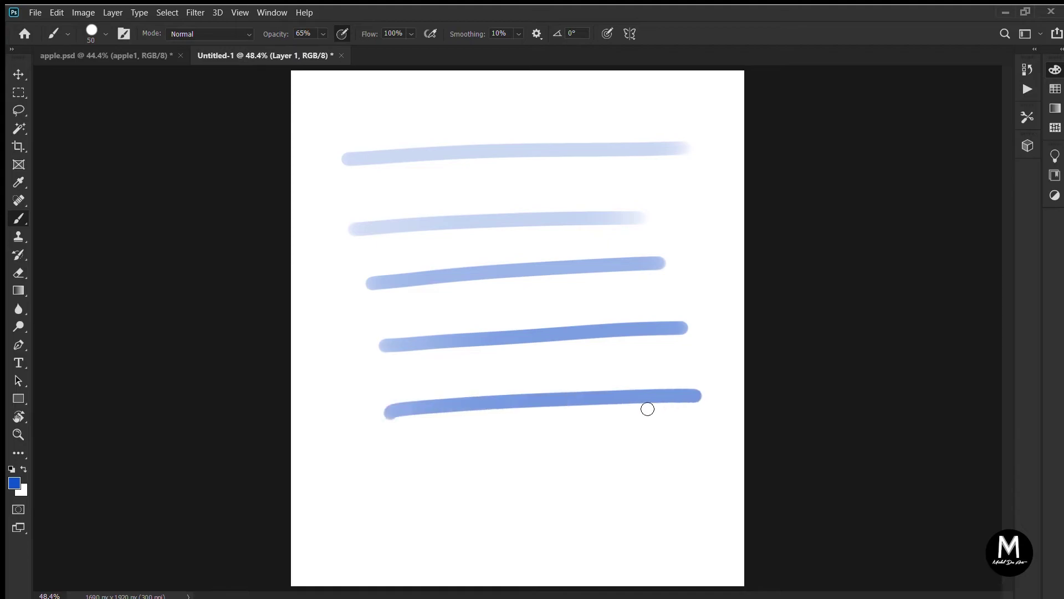
left_click_drag(421, 481, 676, 463)
left_click_drag(424, 547, 617, 537)
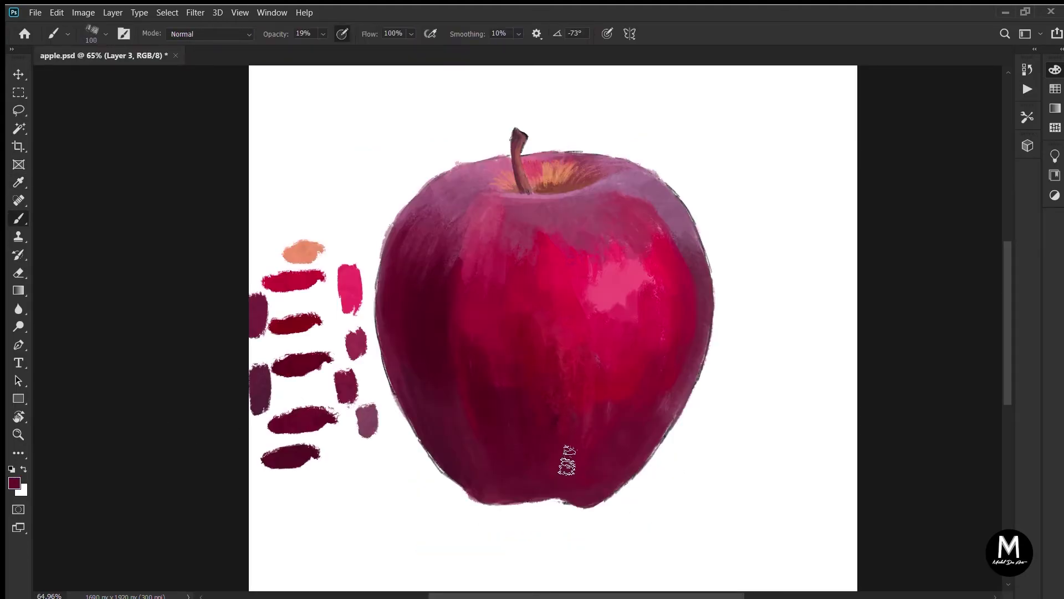
Blend maroon and crimson across the apple's lower middle with a size 100 brush at 19% opacity.
left_click_drag(568, 461, 486, 435)
left_click(294, 281, "alt")
left_click_drag(535, 383, 579, 418)
left_click_drag(560, 342, 578, 453)
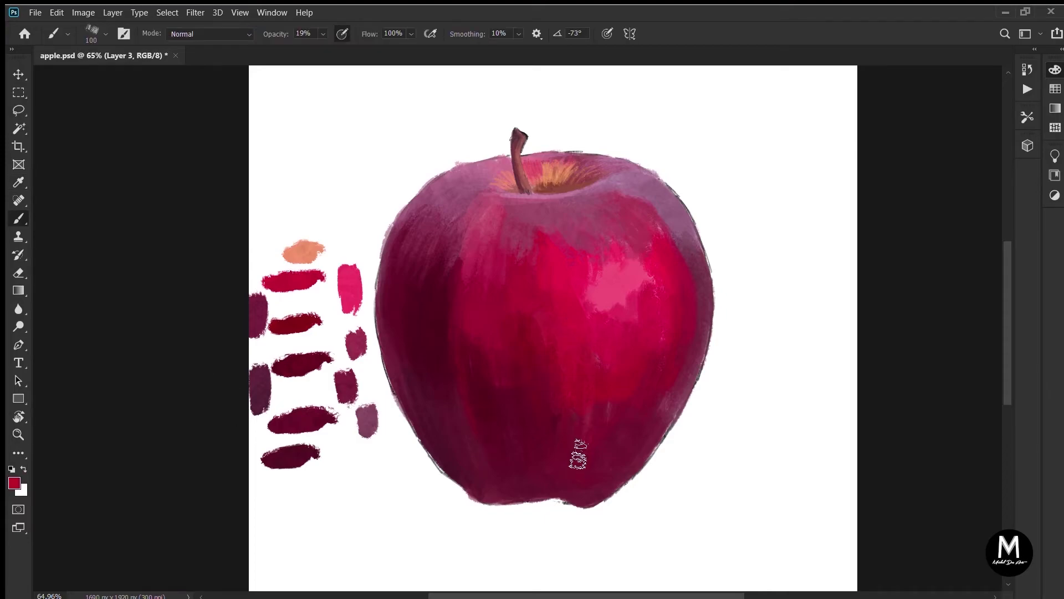
Cover the pink streak on the apple's upper-left front with crimson and soften its top edge with light mauve.
key("i")
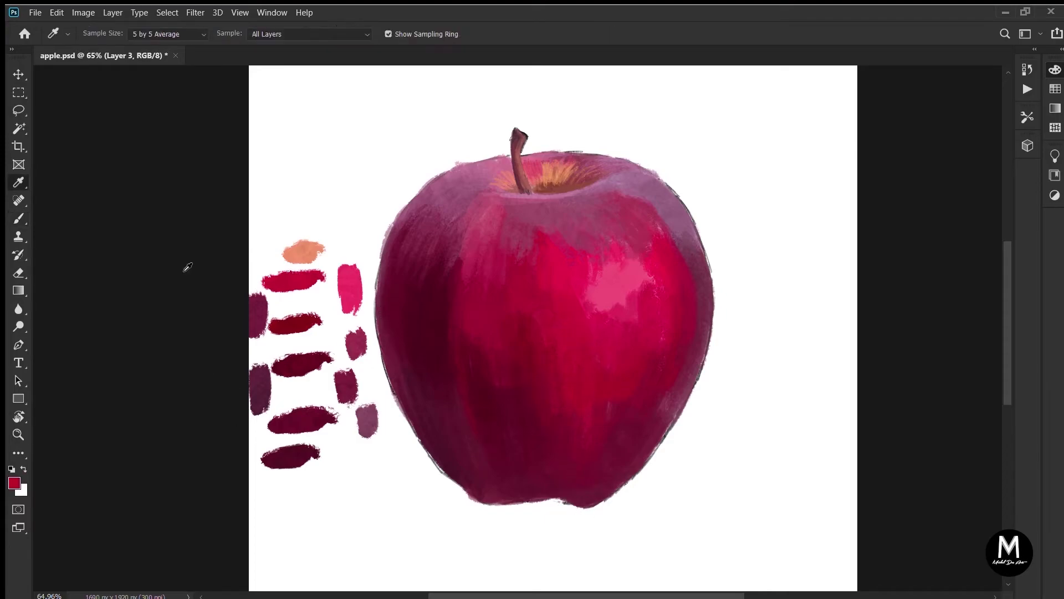
key("b")
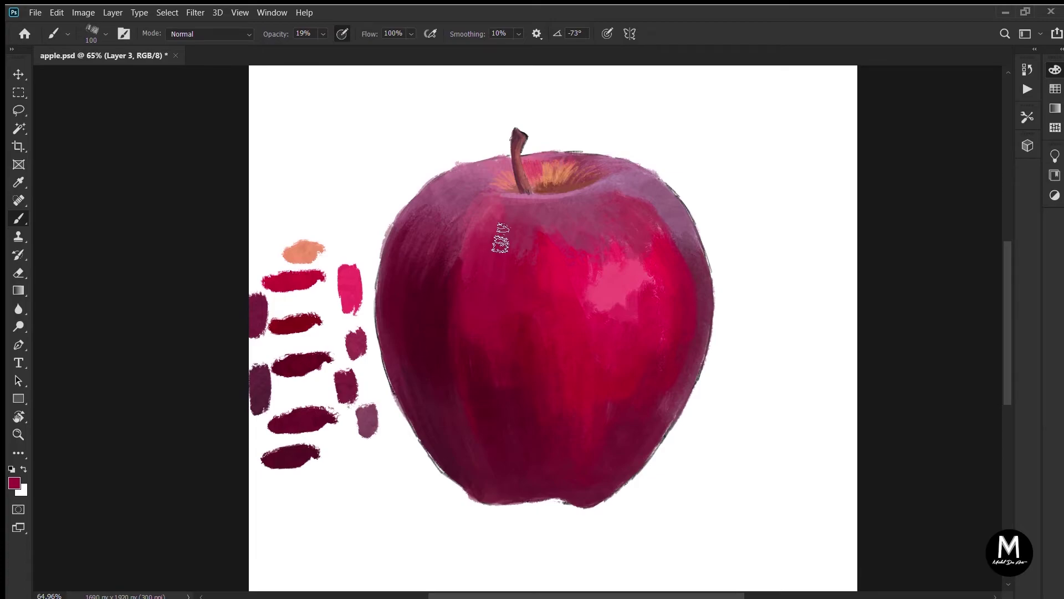
left_click_drag(501, 238, 529, 323)
left_click(142, 240, "alt")
left_click_drag(510, 220, 488, 227)
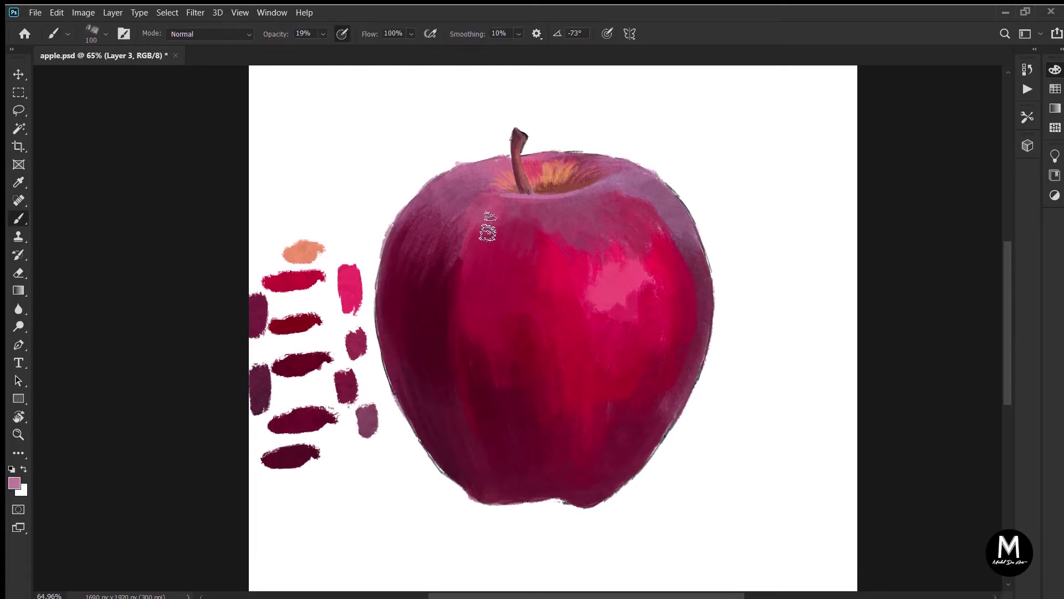
key("i")
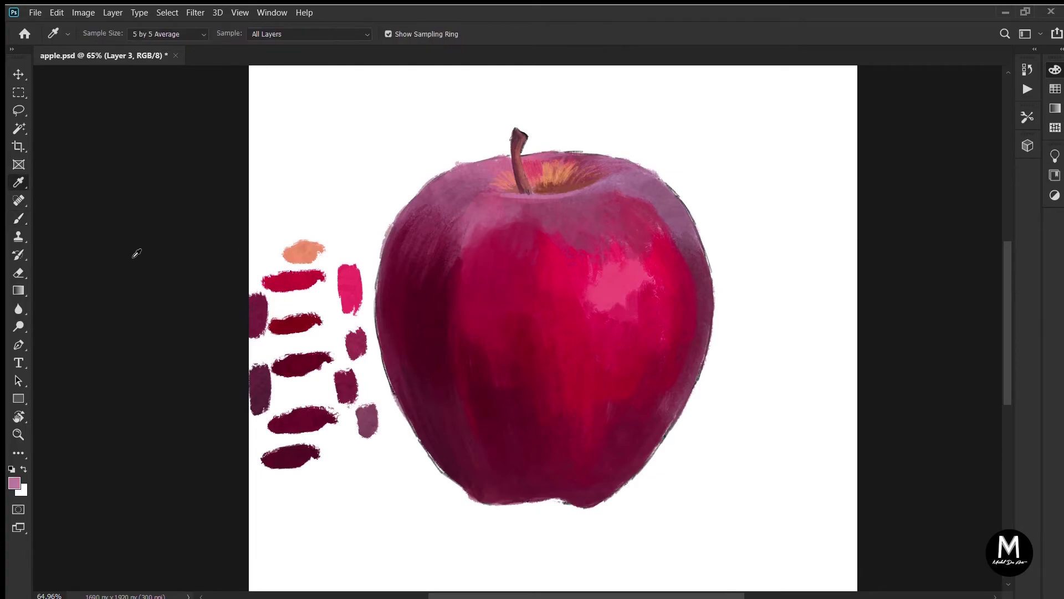
key("b")
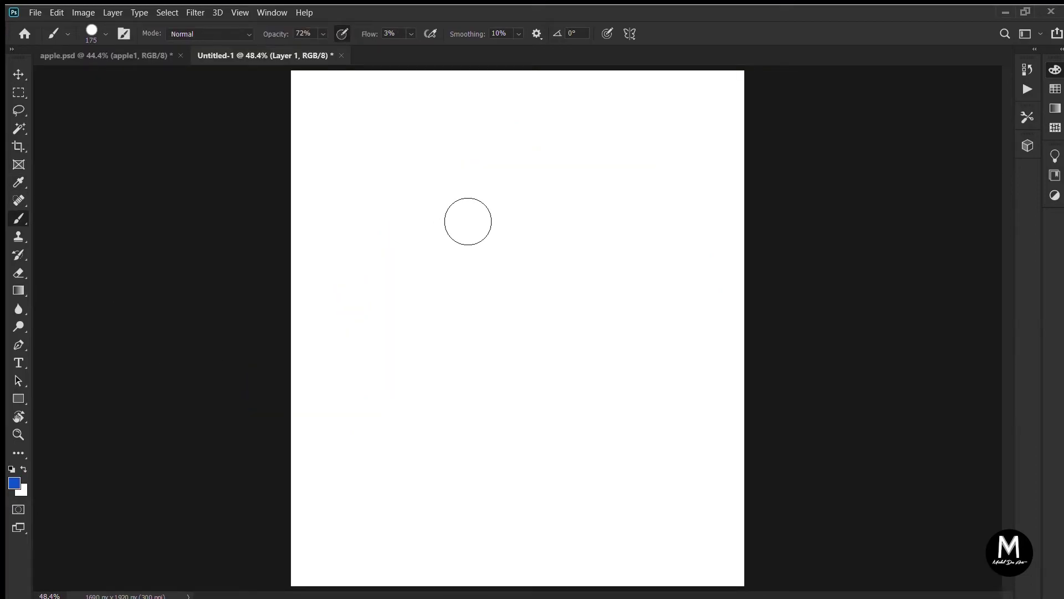
Draw four horizontal blue strokes on the Untitled-1 canvas with a size 175 brush at 72% opacity and 3% flow.
mouse_move(363, 161)
left_mouse_down()
mouse_move(608, 185)
mouse_move(387, 176)
mouse_move(541, 198)
left_mouse_up()
left_click_drag(355, 226, 630, 240)
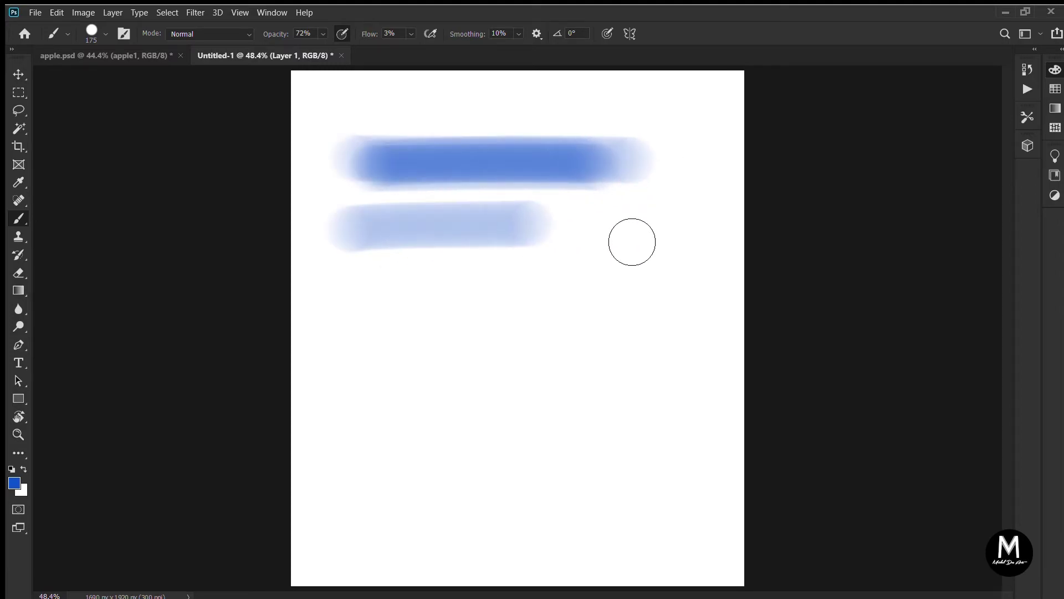
mouse_move(358, 274)
left_mouse_down()
mouse_move(464, 294)
mouse_move(615, 290)
left_mouse_up()
left_click_drag(413, 110, 642, 114)
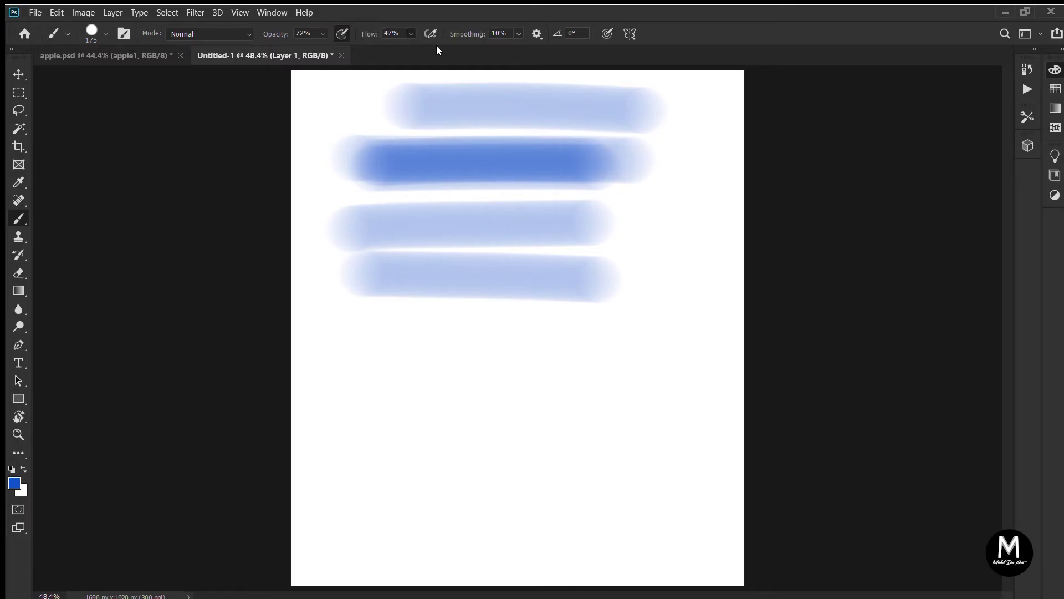
Set the brush flow to 100% and draw three solid blue strokes below the faint ones.
type("100")
left_click_drag(350, 371, 603, 361)
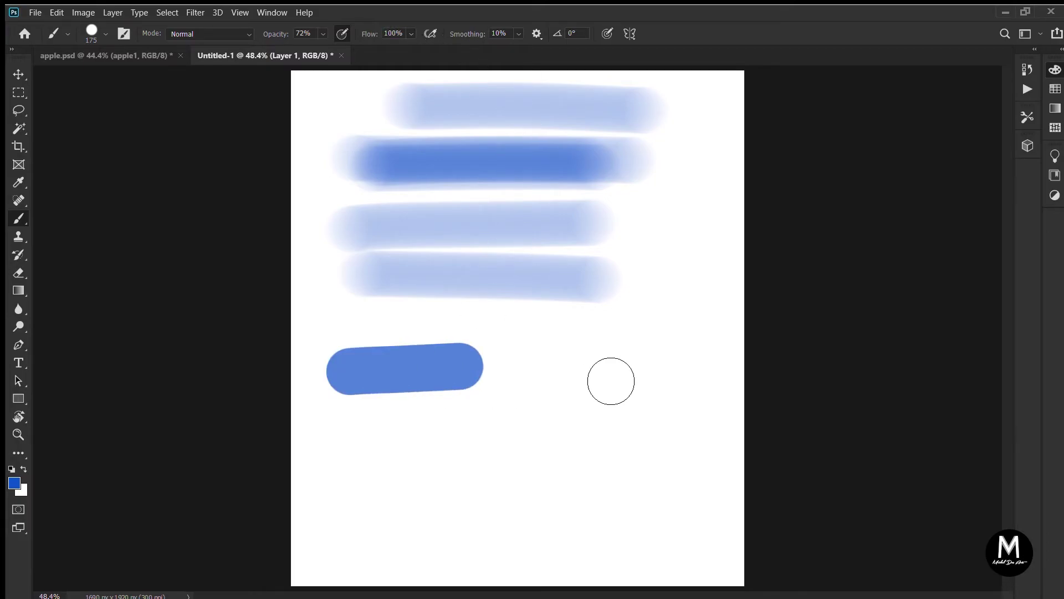
left_click_drag(342, 436, 596, 423)
left_click_drag(357, 491, 590, 471)
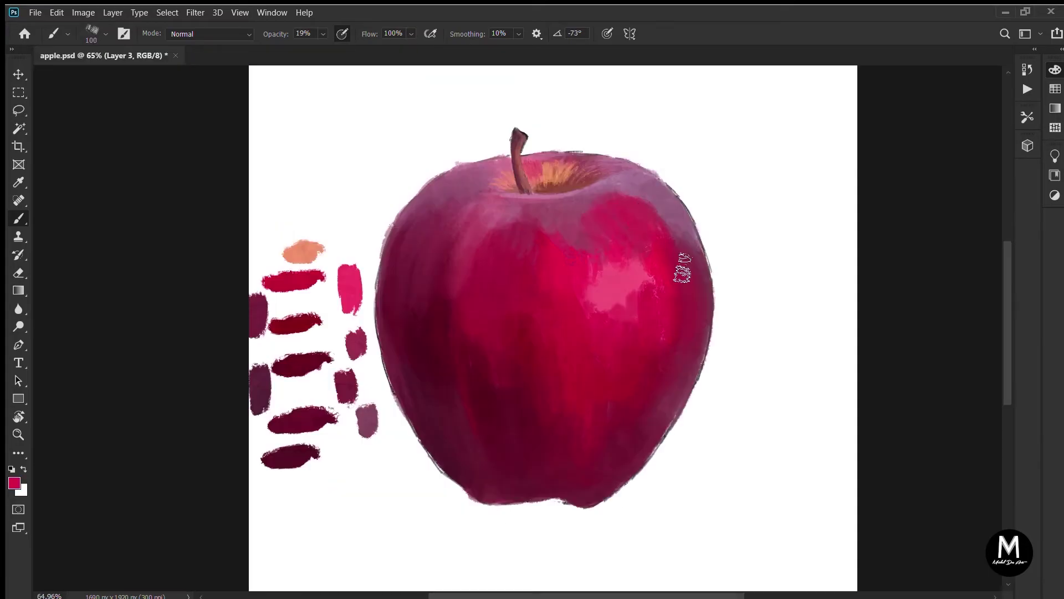
Blend sampled crimson and dark red into the upper front of the apple, below the mauve rim, at 19% opacity.
left_click_drag(682, 268, 664, 229)
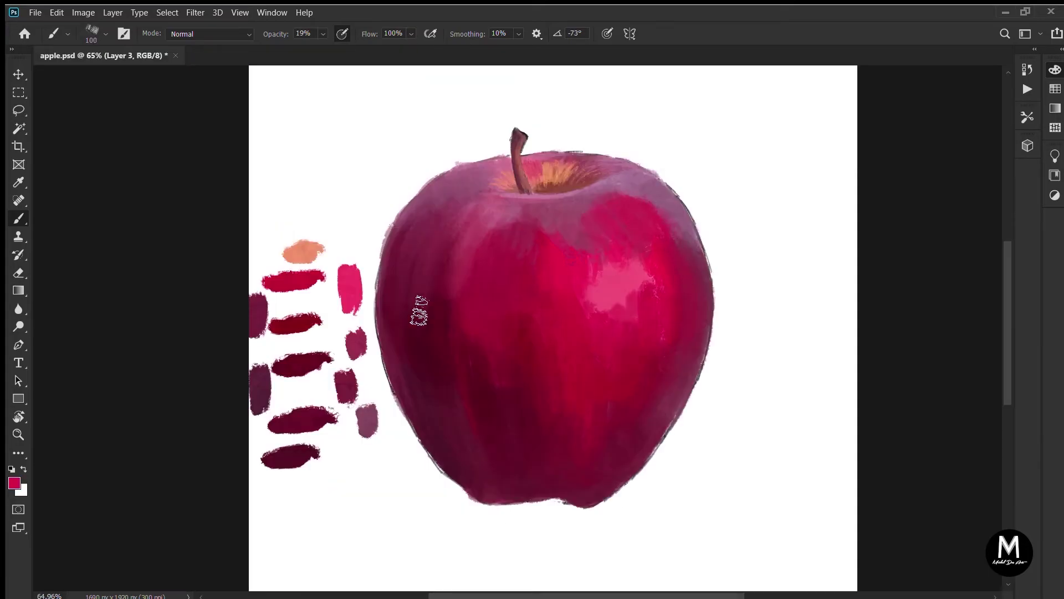
left_click(18, 182)
left_click(294, 281)
left_click(19, 219)
left_click_drag(574, 232, 580, 280)
left_click(19, 182)
left_click(524, 250, "alt")
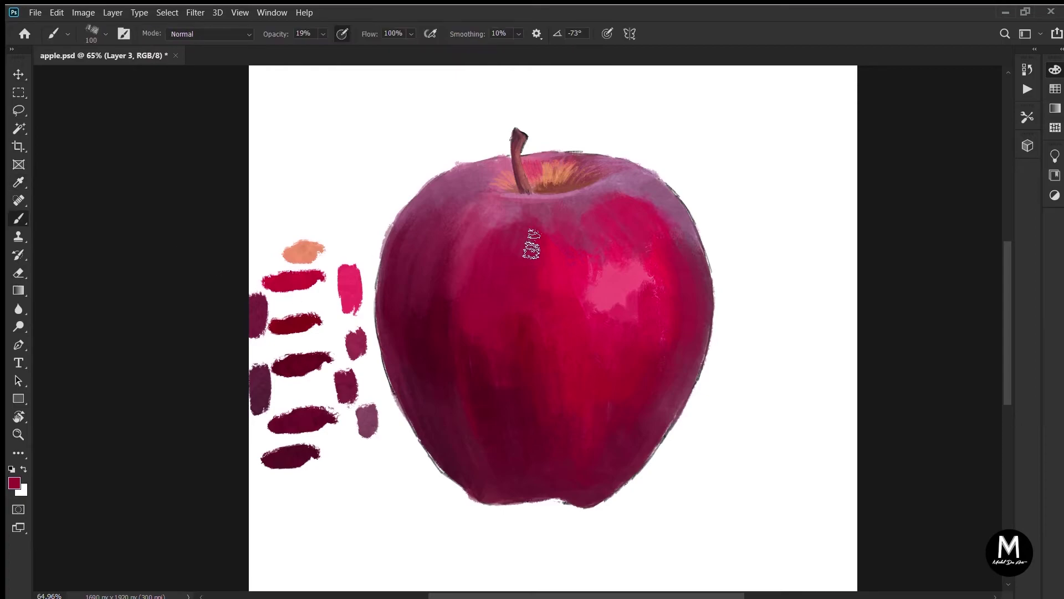
left_click_drag(556, 232, 543, 248)
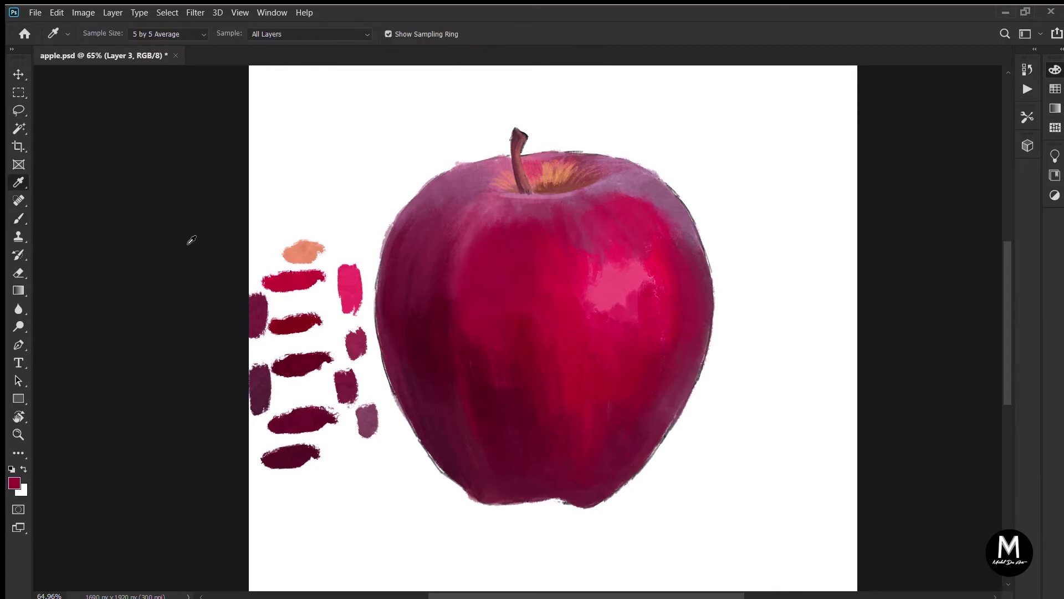
Soften the upper edge of the bright red area on the apple's upper-right shoulder with muted mauve-red.
left_click(554, 215, "alt")
mouse_move(560, 218)
left_mouse_down()
mouse_move(651, 219)
mouse_move(631, 197)
mouse_move(706, 296)
left_mouse_up()
left_click(260, 239, "alt")
key("i")
left_click(286, 275)
key("b")
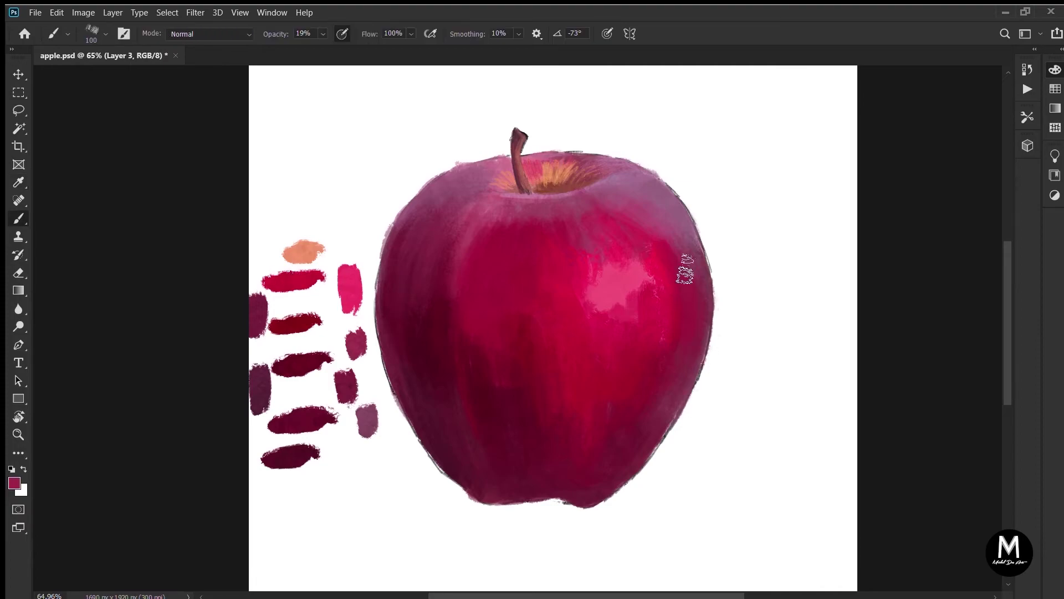
Blend sampled maroon and crimson down the apple's right side, beyond the pink highlight.
key("i")
left_click(370, 328)
key("b")
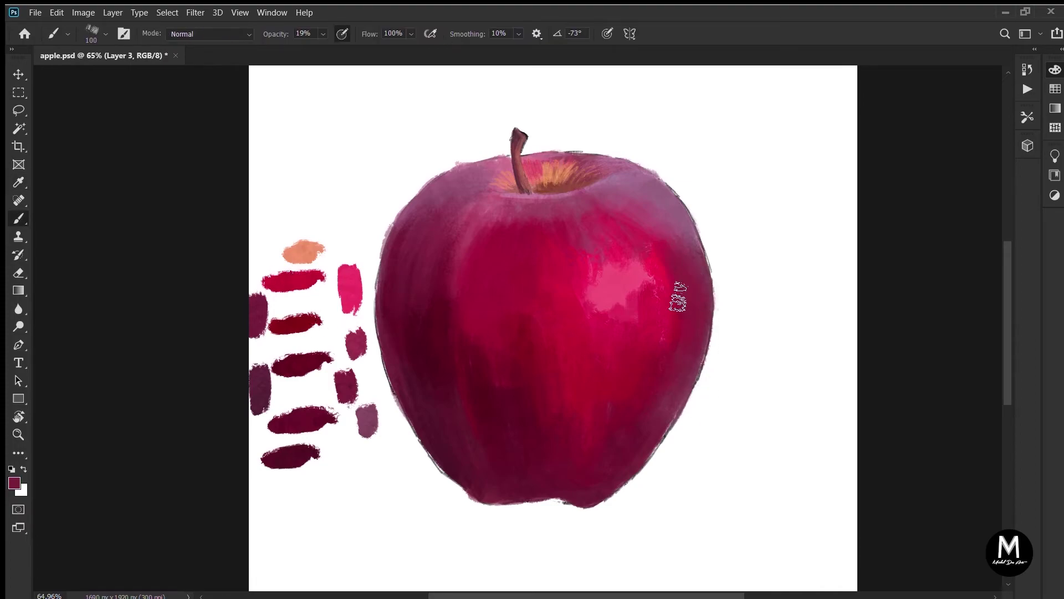
key("i")
left_click(266, 282)
key("b")
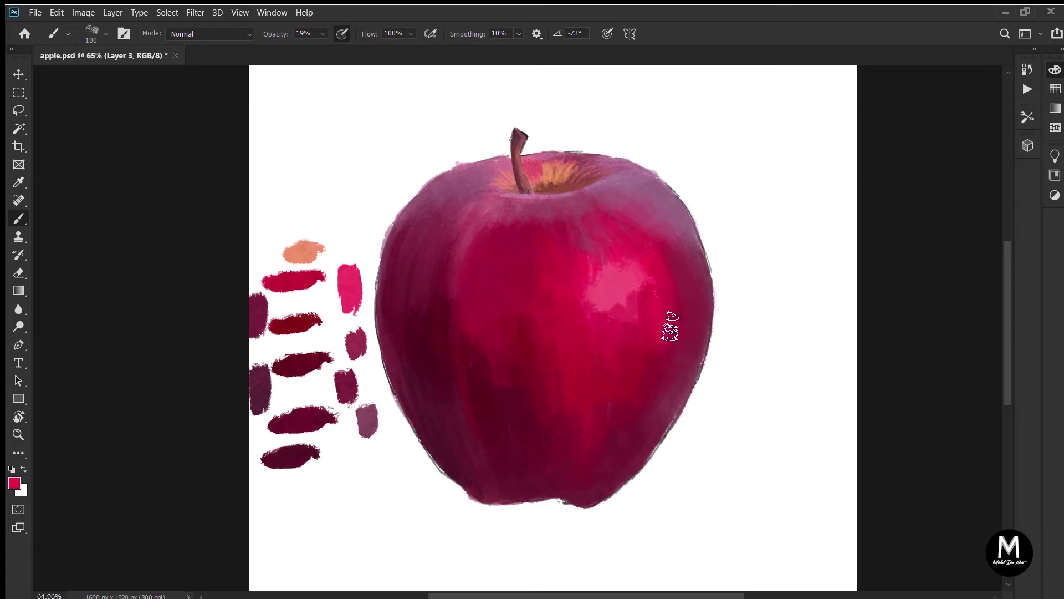
Work sampled crimson around the pink highlight and down the apple's lower-right front.
left_click(286, 282, "alt")
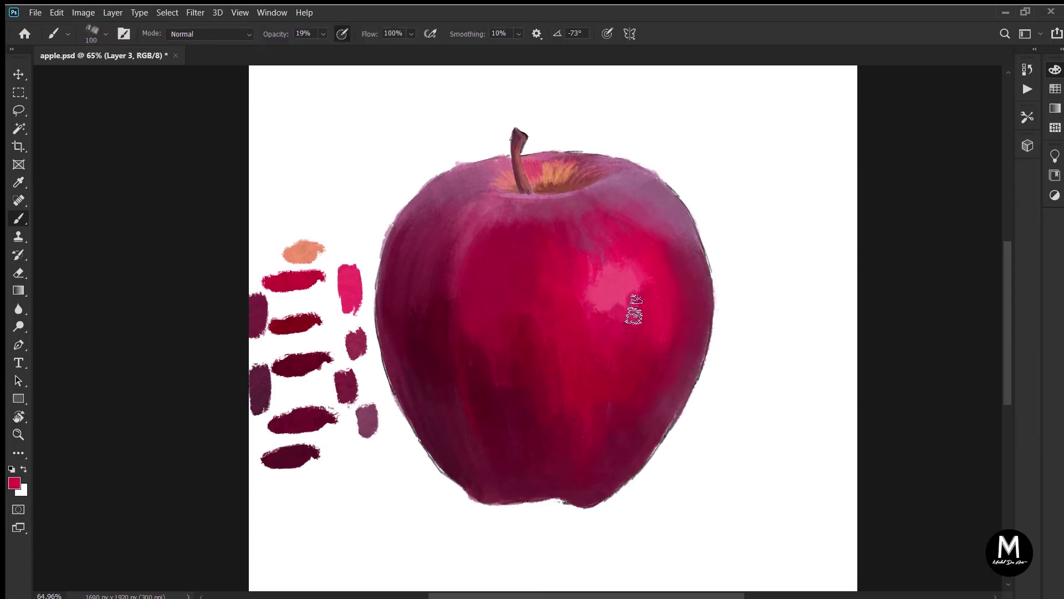
left_click_drag(635, 309, 638, 284)
left_click_drag(644, 361, 582, 409)
left_click(268, 284, "alt")
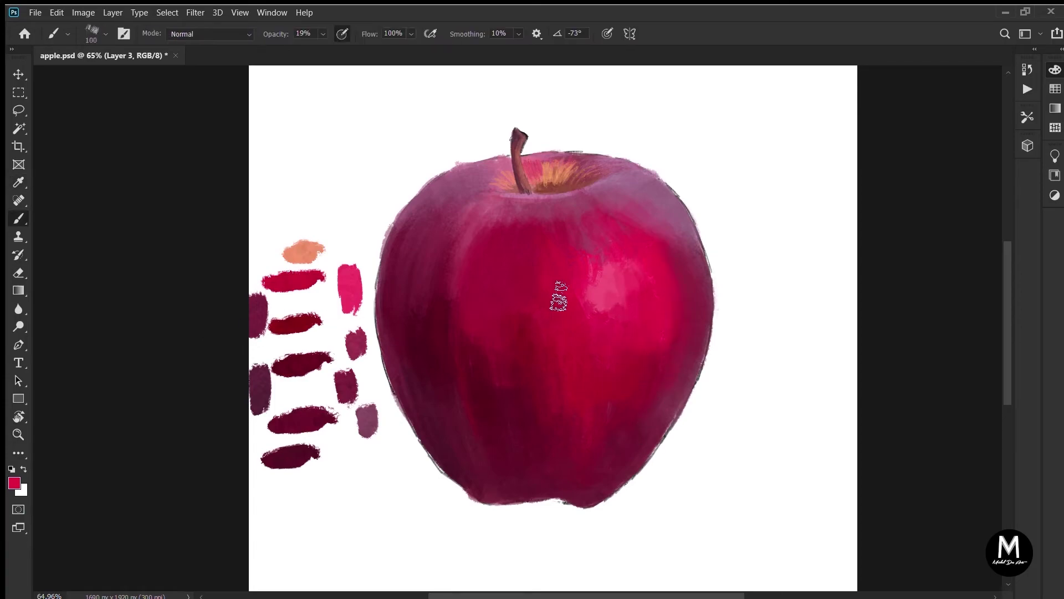
left_click_drag(558, 297, 591, 374)
Blend dark red into the lower-right front and smooth the highlight with sampled pink.
key("i")
left_click(273, 361)
key("b")
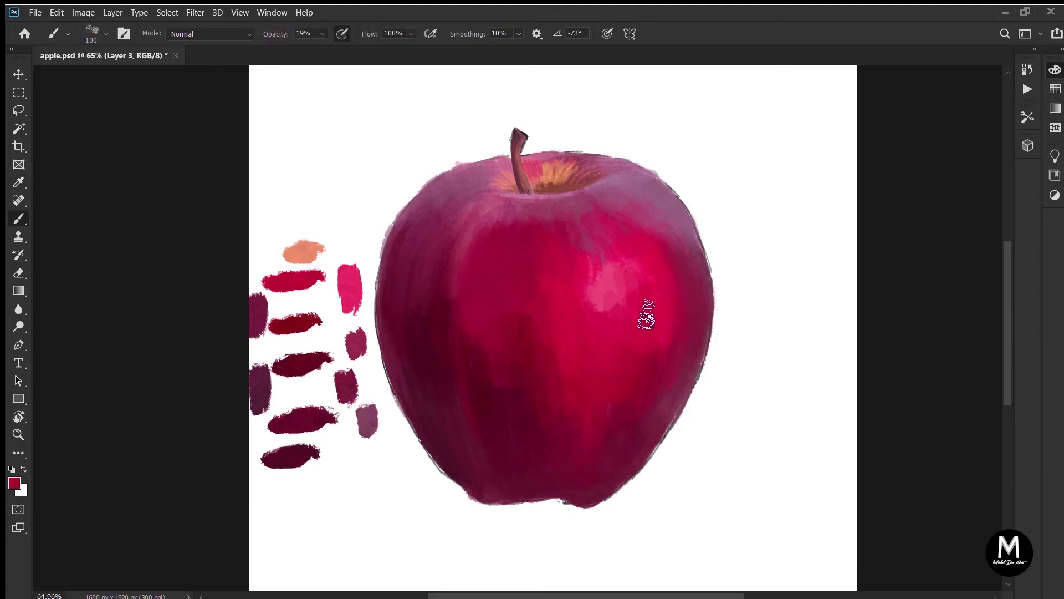
left_click(351, 297, "alt")
mouse_move(633, 302)
left_mouse_down()
mouse_move(617, 358)
mouse_move(628, 274)
mouse_move(639, 302)
mouse_move(630, 336)
mouse_move(611, 339)
mouse_move(603, 254)
mouse_move(625, 272)
mouse_move(637, 356)
mouse_move(596, 330)
left_mouse_up()
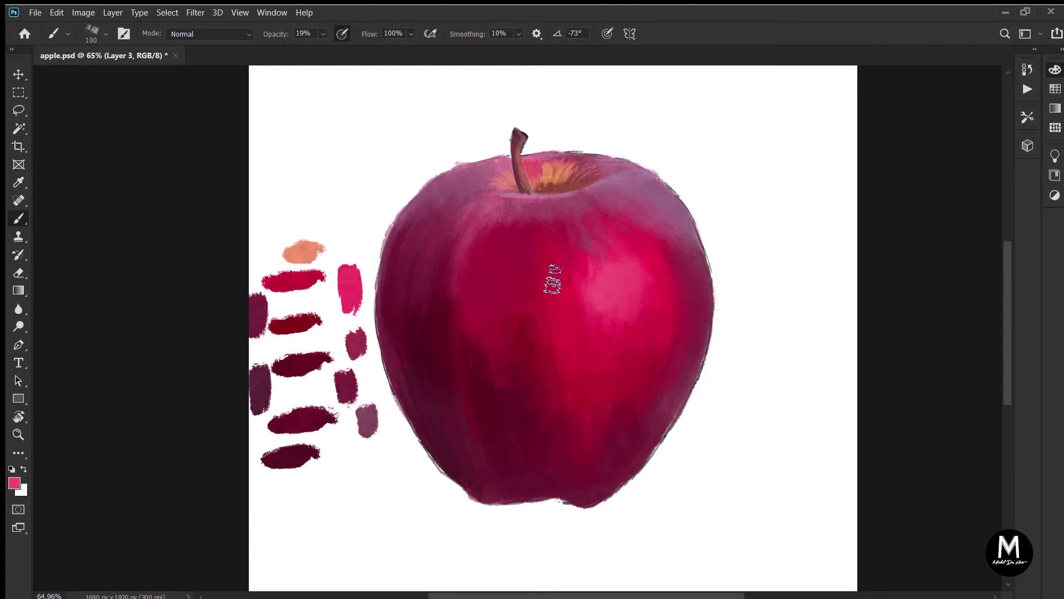
Reduce the brush to size 35 at 51% opacity and add sampled dark maroon streaks to the apple's left side.
key("bracketleft")
key("bracketleft")
key("bracketleft")
key("bracketleft")
key("bracketleft")
key("bracketleft")
key("i")
left_click(423, 355)
key("b")
Streak the apple's left edge with sampled mauve and dark maroon, following its curve.
left_click(414, 262, "alt")
left_click(425, 206, "alt")
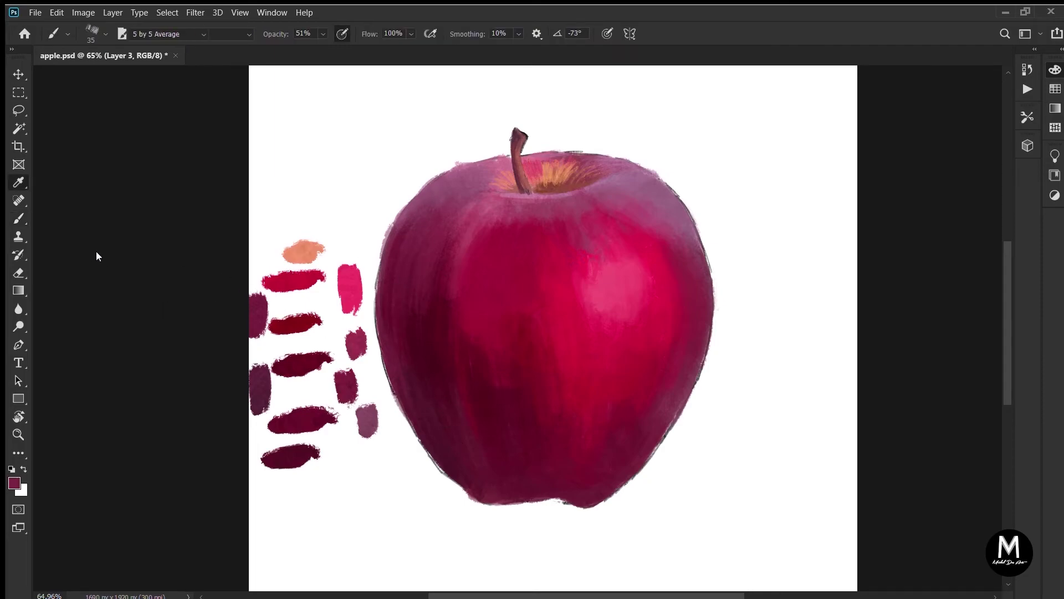
left_click_drag(381, 280, 384, 358)
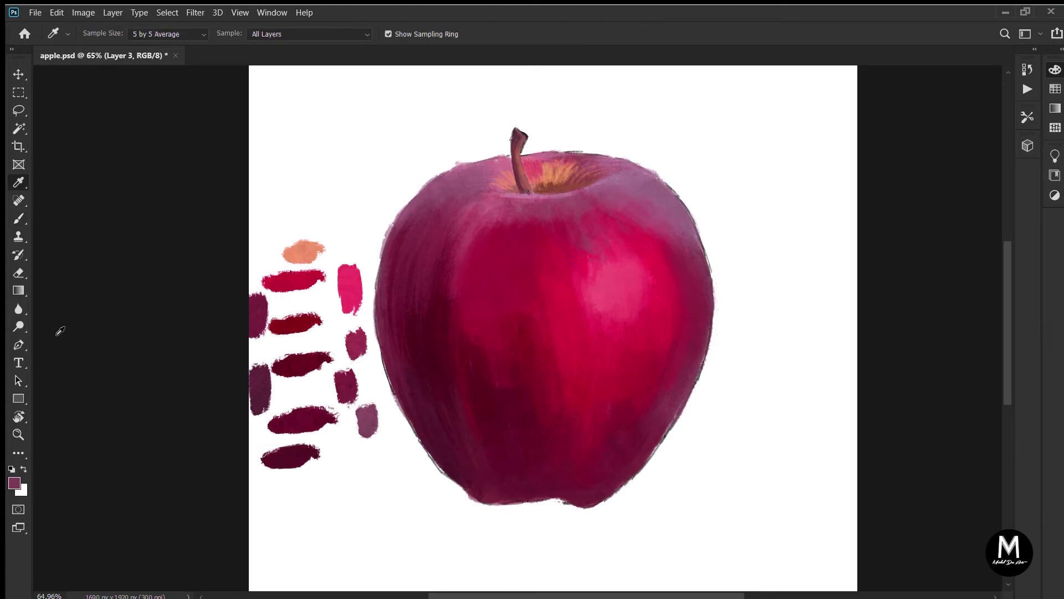
left_click(302, 364, "alt")
mouse_move(394, 269)
left_mouse_down()
mouse_move(385, 337)
mouse_move(405, 398)
left_mouse_up()
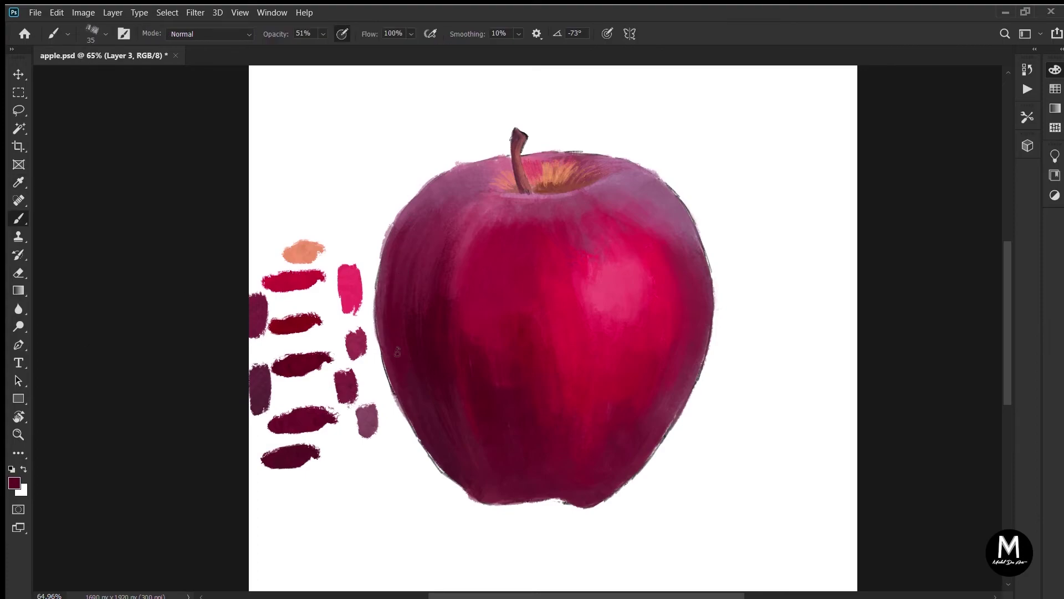
Paint fine vertical crimson and dark red streaks down the middle of the apple's front.
left_click(298, 286, "alt")
left_click_drag(535, 343, 531, 378)
left_click(293, 324, "alt")
left_click(166, 397, "alt")
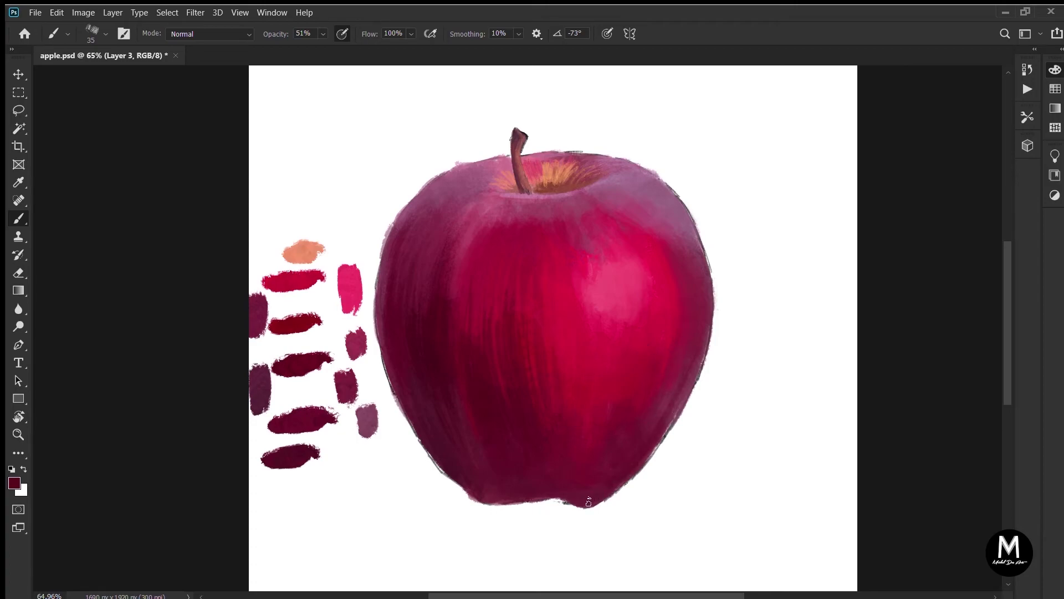
Brush sampled mauve along the curve of the apple's upper-right shoulder with the size 35 brush.
left_click(549, 315, "alt")
left_click(668, 255, "alt")
left_click(241, 221, "alt")
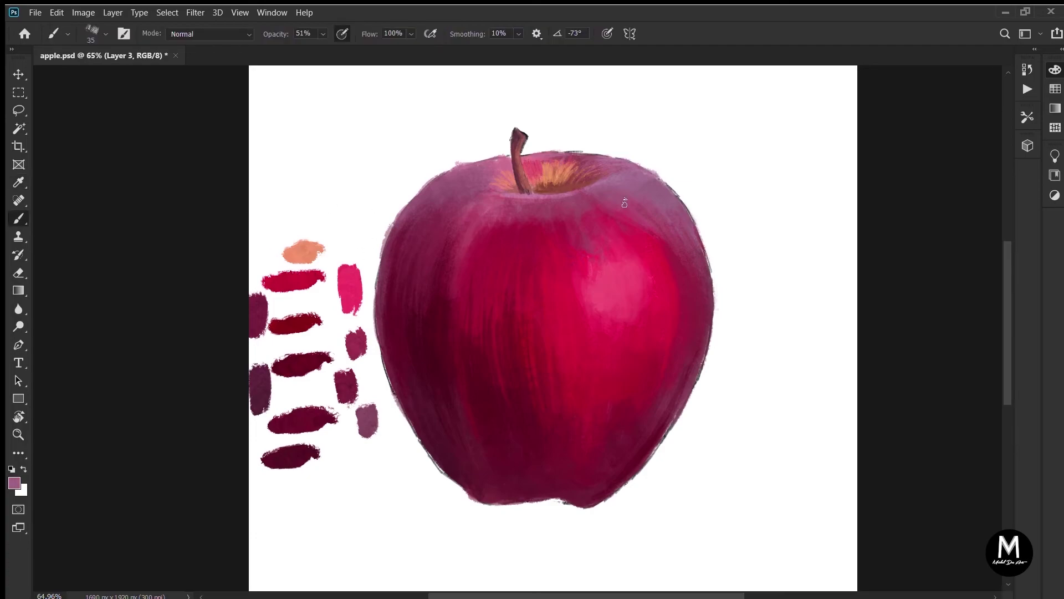
left_click_drag(671, 246, 611, 202)
left_click(217, 224, "alt")
Refine the rim of the stem cavity with light mauve and pinkish strokes.
left_click_drag(552, 197, 611, 178)
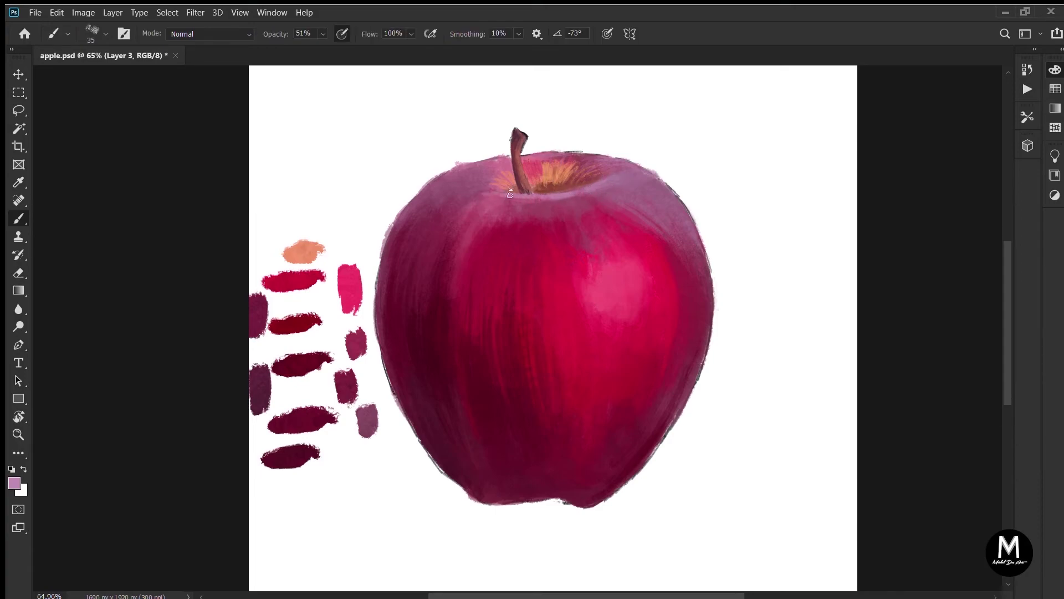
left_click(165, 243, "alt")
left_click(168, 217, "alt")
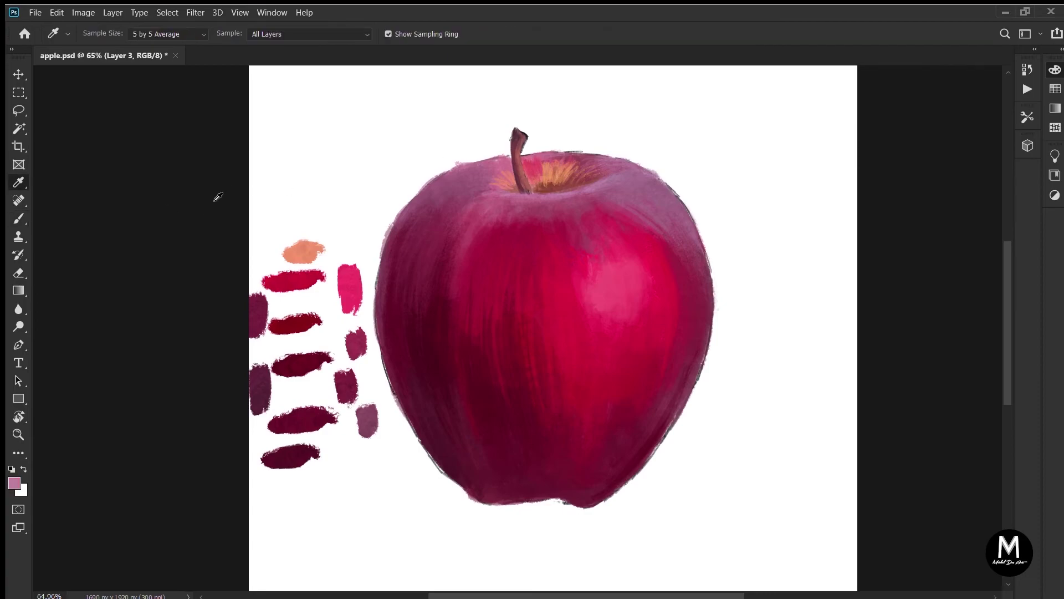
left_click(527, 161, "alt")
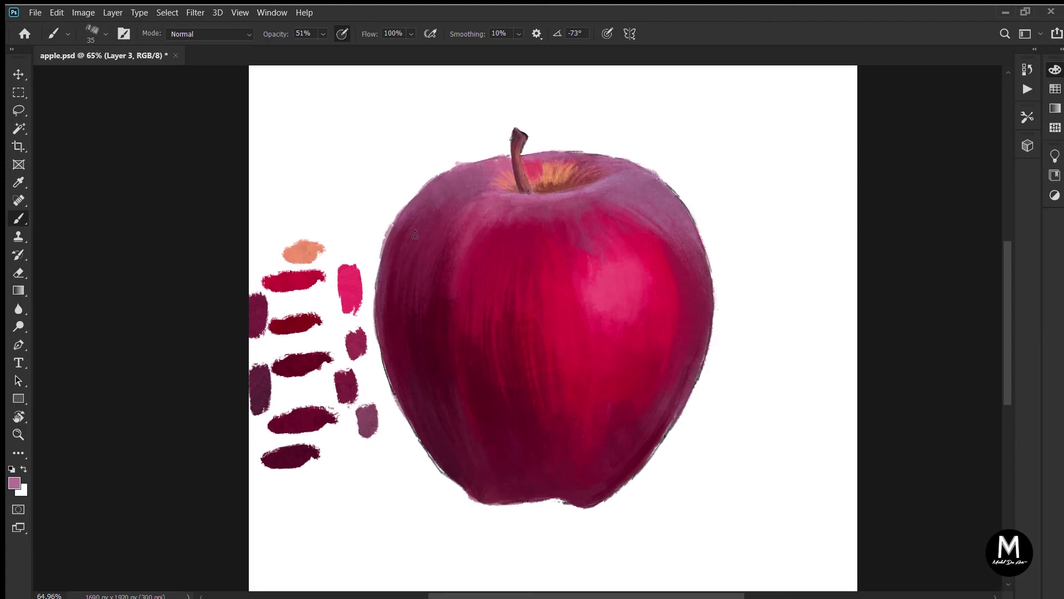
Cover the apple's lower-right edge with sampled maroon strokes.
left_click(294, 417, "alt")
left_click_drag(682, 395, 653, 456)
left_click_drag(709, 345, 694, 380)
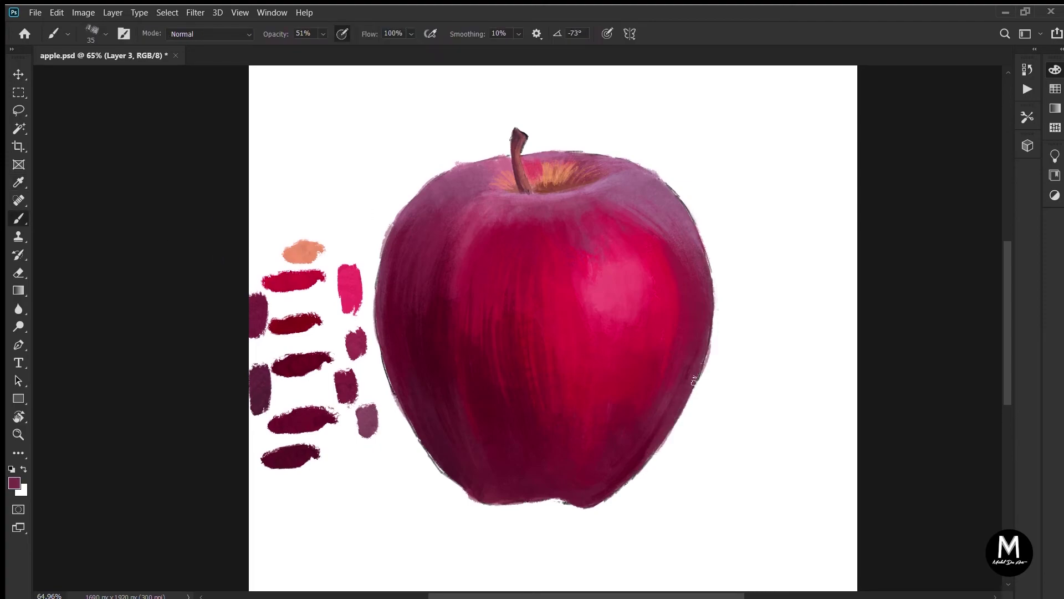
Hide the sketch outline and erase stray paint along the apple's right and left edges with a round size 25 eraser.
key("e")
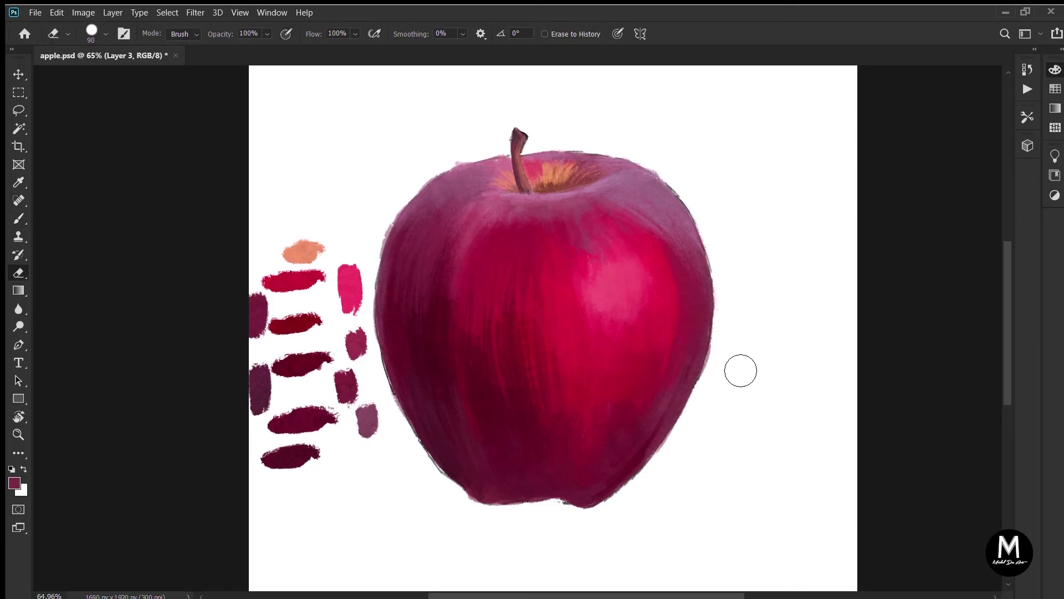
left_click_drag(706, 387, 719, 338)
left_click(919, 403)
left_click_drag(708, 430, 764, 382)
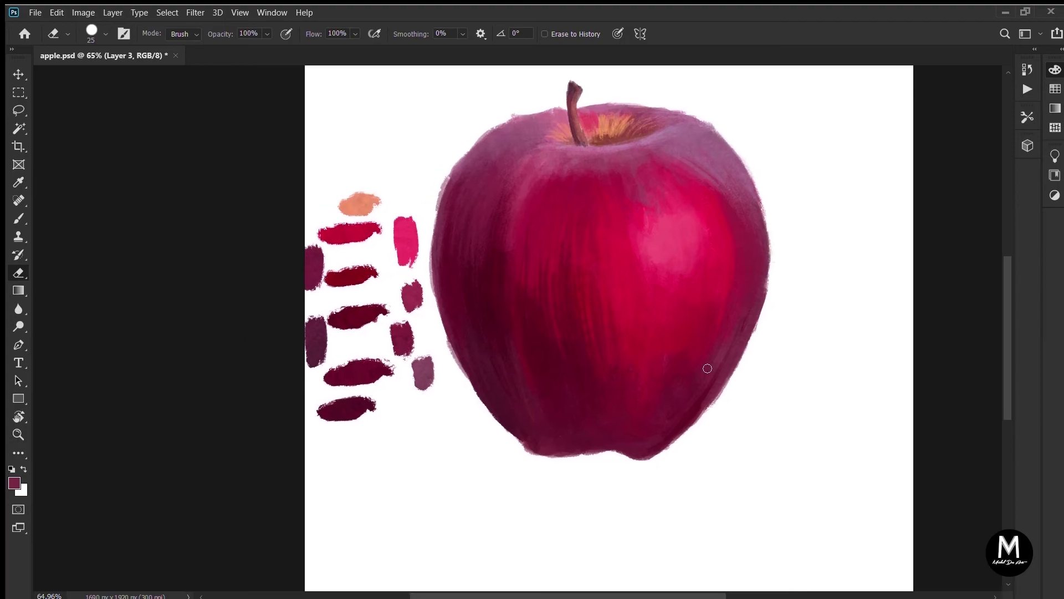
left_click_drag(431, 191, 452, 152)
Clean up the apple's bottom contour with a textured size 50 eraser.
left_click(129, 329)
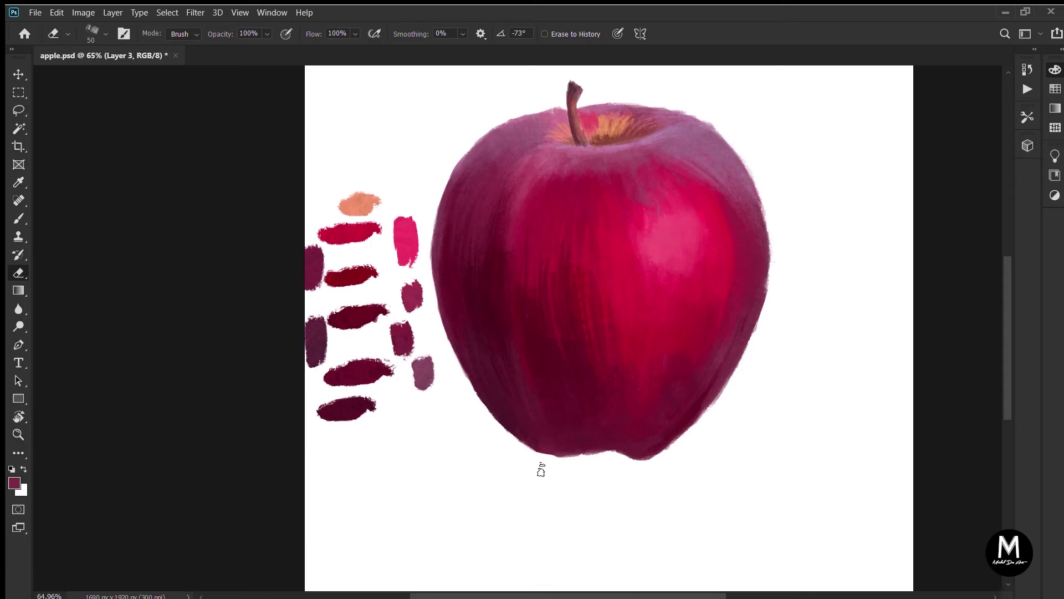
left_click_drag(541, 466, 610, 460)
left_click_drag(655, 464, 599, 466)
left_click_drag(627, 304, 665, 361)
Smooth the stem with its sampled brown using a size 30 brush at 51% opacity.
key("b")
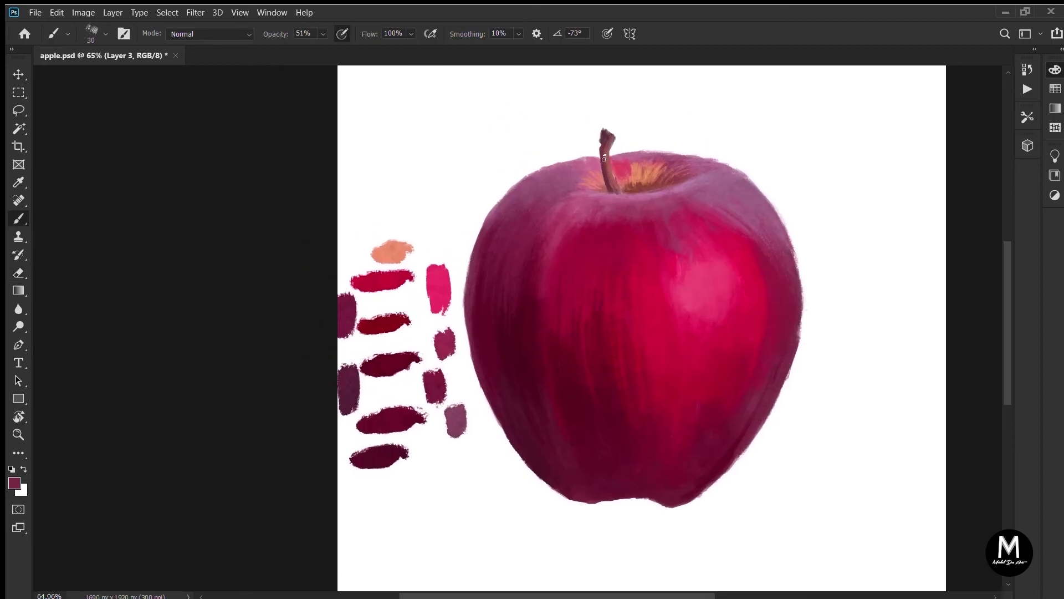
left_click(604, 157, "alt")
left_click_drag(692, 291, 633, 233)
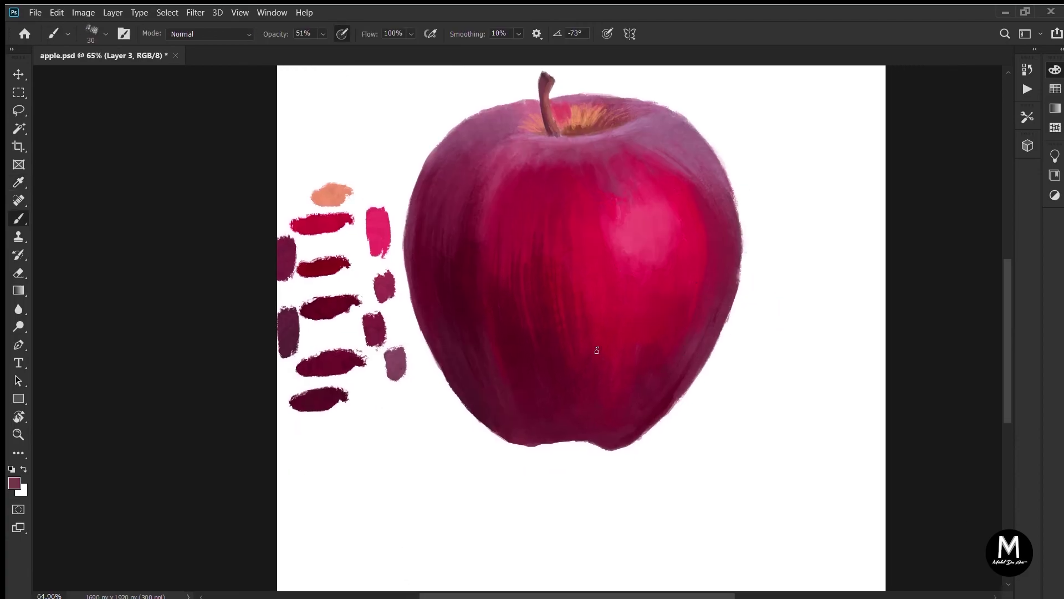
Touch up the apple's right edge and upper-right shoulder with sampled maroon and mauve.
left_click(658, 409, "alt")
left_click_drag(729, 211, 736, 232)
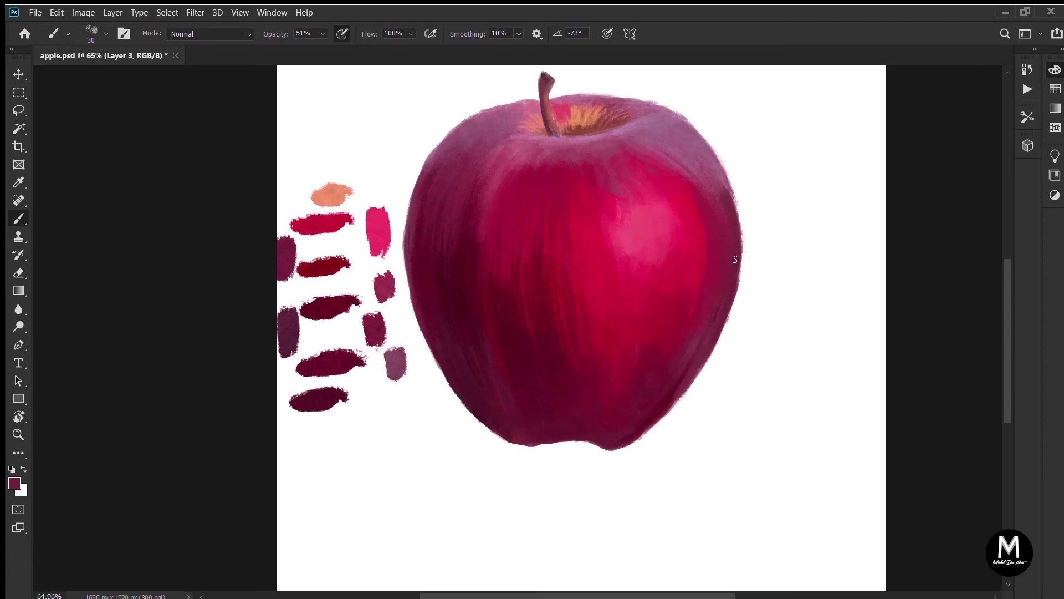
left_click_drag(717, 181, 725, 189)
left_click(711, 179, "alt")
left_click_drag(727, 292, 733, 273)
Enlarge the brush to size 45 and add curved crimson streaks on the right side around the highlight.
key("bracketright")
key("bracketright")
key("bracketright")
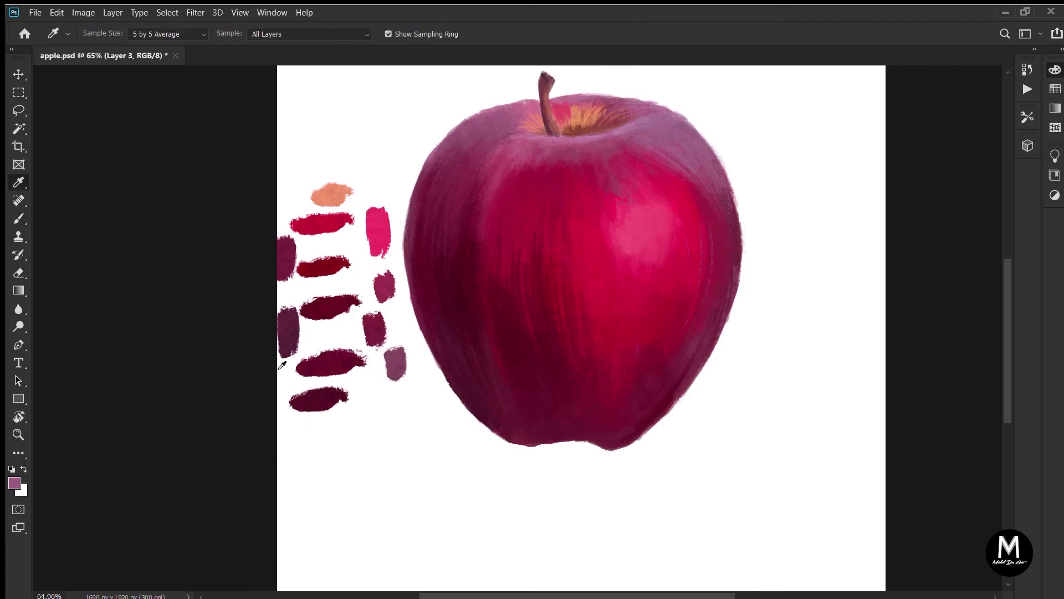
left_click(665, 296, "alt")
left_click(320, 225, "alt")
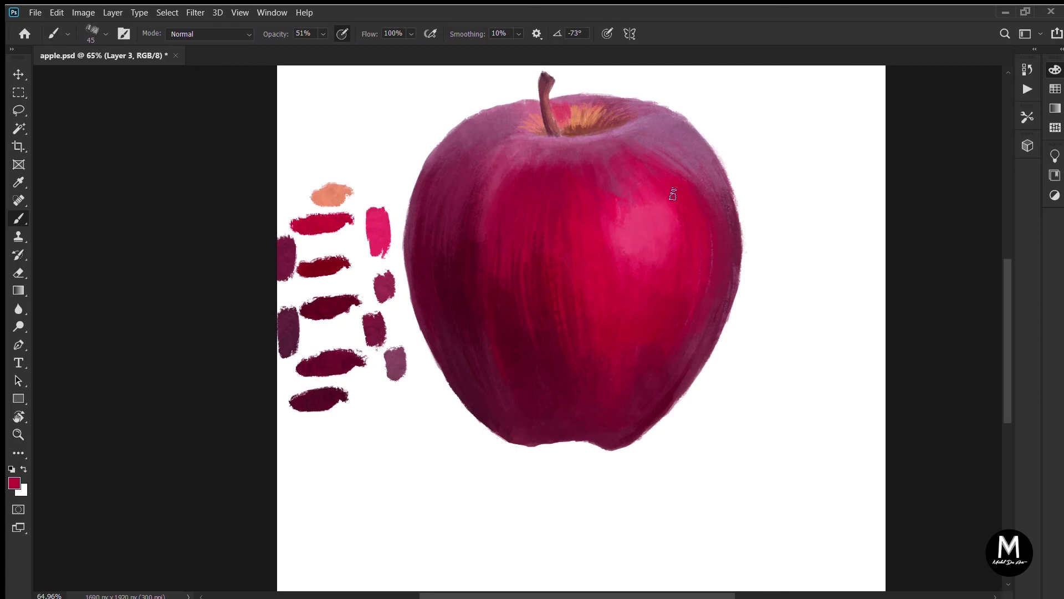
left_click_drag(673, 194, 688, 263)
Streak sampled pink through the highlight and downward into the surrounding red.
left_click(378, 232, "alt")
left_click_drag(673, 207, 678, 301)
left_click(558, 227, "alt")
Hide the colour swatches beside the apple.
scroll(583, 385, "down", 4)
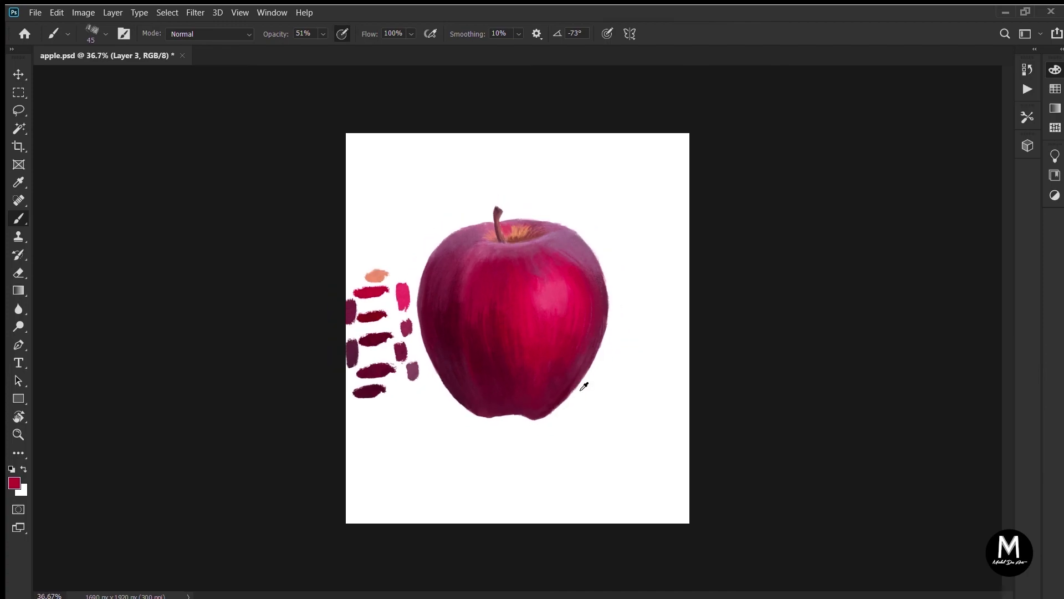
scroll(584, 385, "up", 2)
left_click(916, 381)
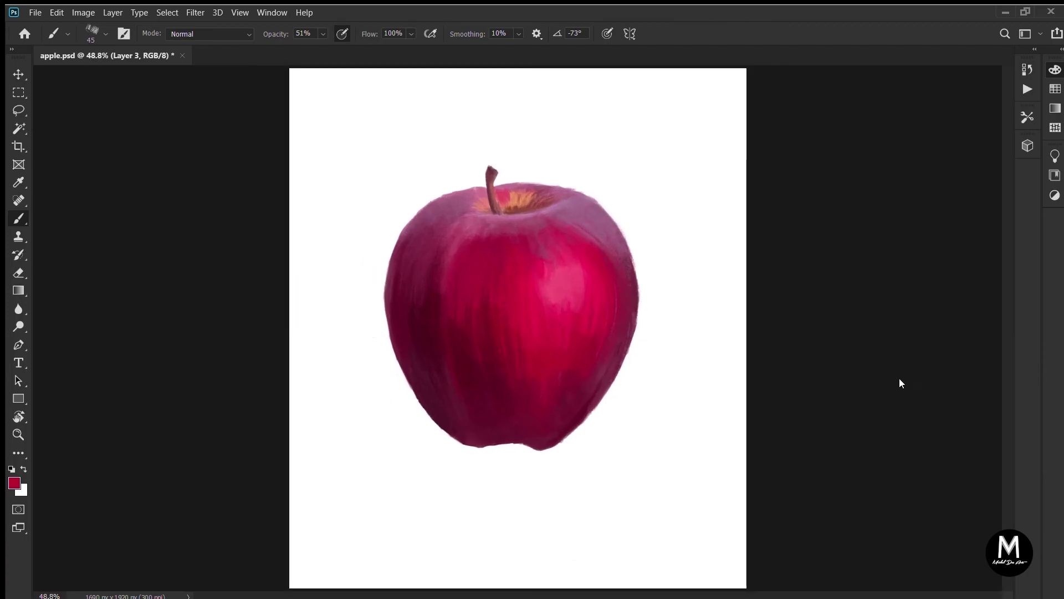
scroll(363, 303, "up", 2)
scroll(579, 318, "down", 2)
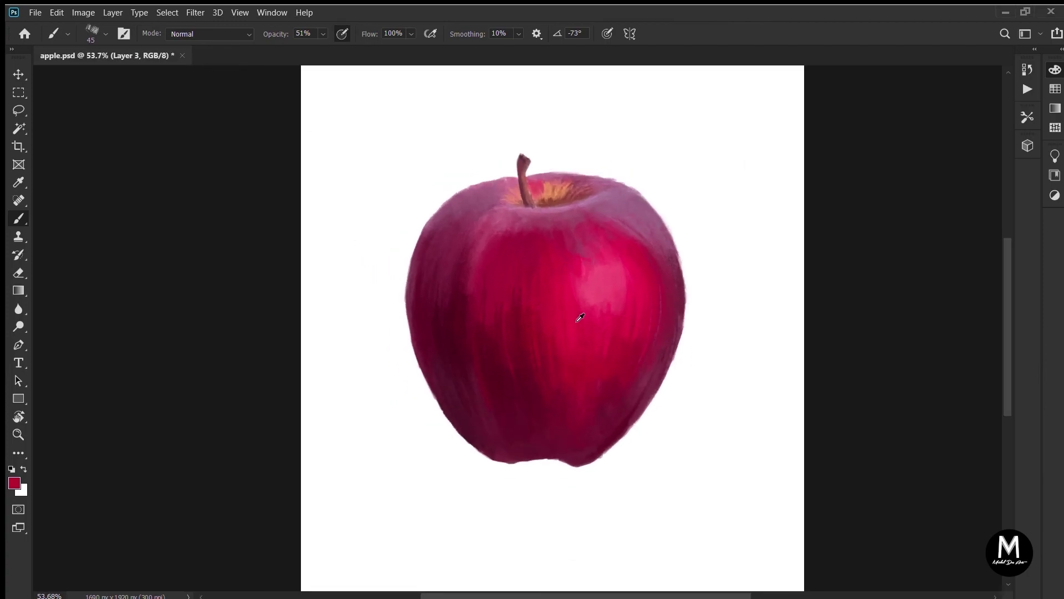
scroll(571, 421, "up", 2)
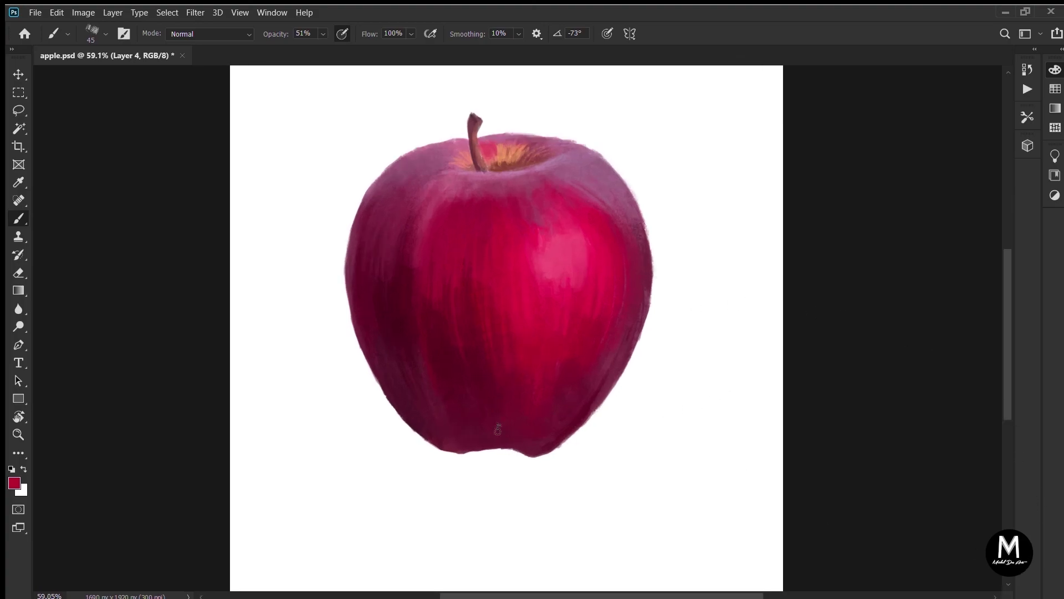
Paint a dark maroon cast shadow under and to the left of the apple on Layer 4, at size 125 and 18% opacity.
key("i")
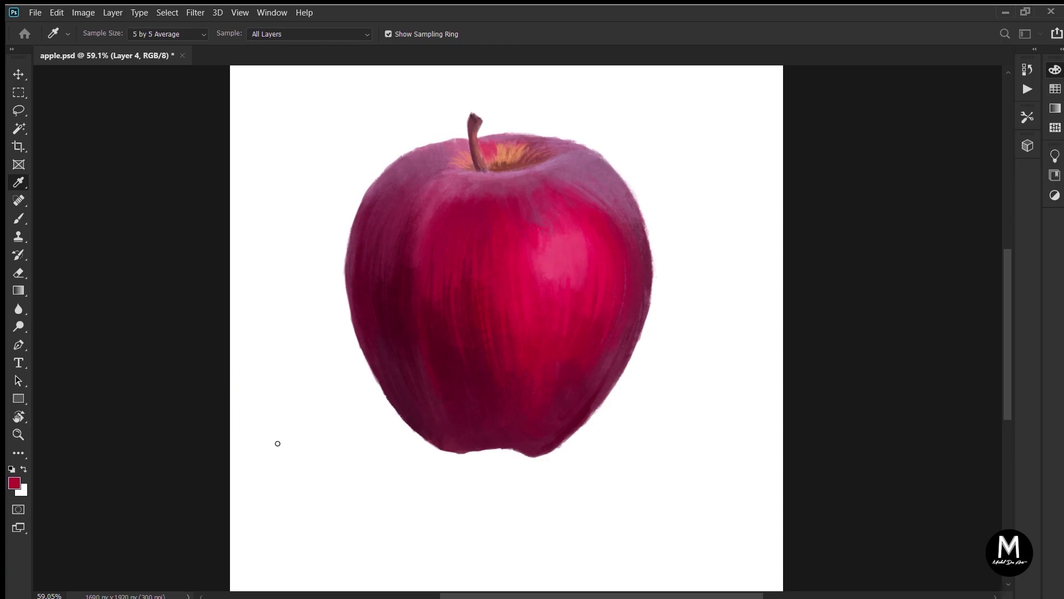
left_click(372, 318)
key("b")
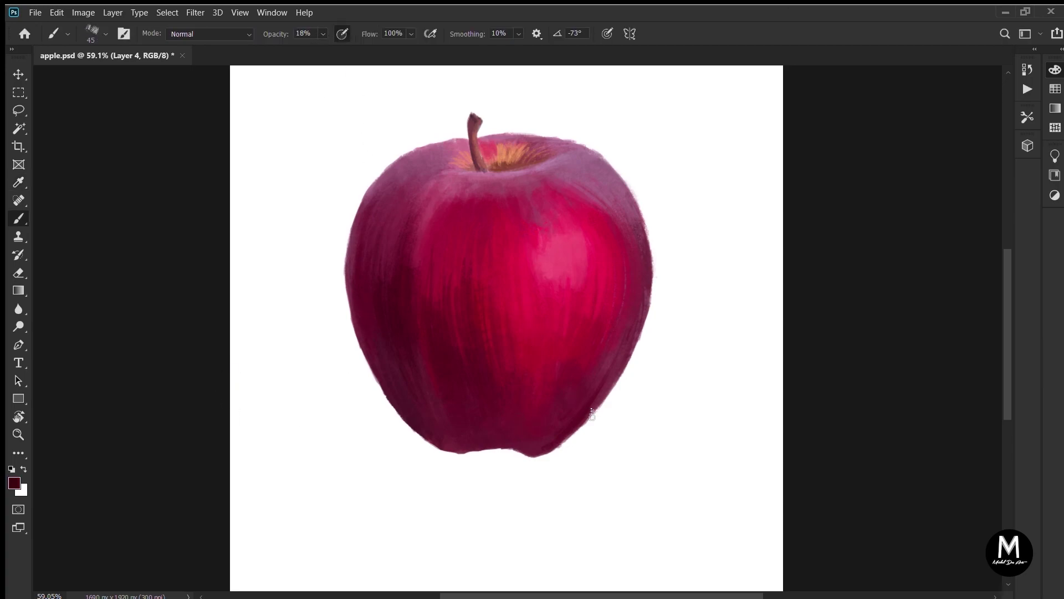
key("bracketright")
key("bracketright")
key("bracketright")
key("bracketright")
key("bracketright")
key("bracketright")
key("bracketright")
mouse_move(402, 451)
left_mouse_down()
mouse_move(496, 459)
mouse_move(442, 473)
mouse_move(394, 449)
mouse_move(485, 436)
mouse_move(501, 463)
mouse_move(493, 459)
mouse_move(557, 456)
mouse_move(423, 463)
mouse_move(448, 465)
mouse_move(520, 444)
mouse_move(404, 459)
mouse_move(491, 454)
mouse_move(355, 443)
mouse_move(449, 461)
mouse_move(350, 443)
mouse_move(517, 453)
mouse_move(469, 455)
mouse_move(551, 465)
mouse_move(485, 469)
mouse_move(564, 470)
mouse_move(464, 469)
mouse_move(527, 466)
mouse_move(490, 442)
mouse_move(342, 443)
mouse_move(436, 443)
mouse_move(371, 437)
mouse_move(385, 443)
mouse_move(422, 420)
mouse_move(336, 449)
mouse_move(415, 439)
mouse_move(320, 436)
mouse_move(383, 458)
mouse_move(445, 447)
mouse_move(362, 456)
mouse_move(581, 464)
mouse_move(533, 464)
mouse_move(593, 439)
mouse_move(577, 461)
mouse_move(595, 457)
mouse_move(543, 468)
mouse_move(568, 472)
mouse_move(521, 462)
mouse_move(549, 471)
mouse_move(349, 434)
mouse_move(507, 432)
left_mouse_up()
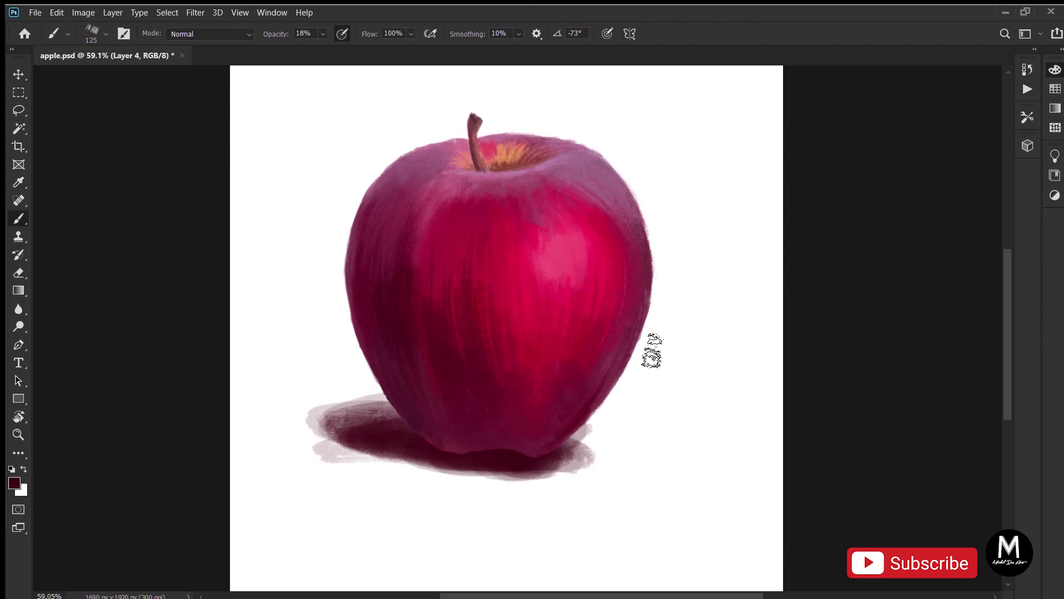
scroll(652, 350, "down", 2)
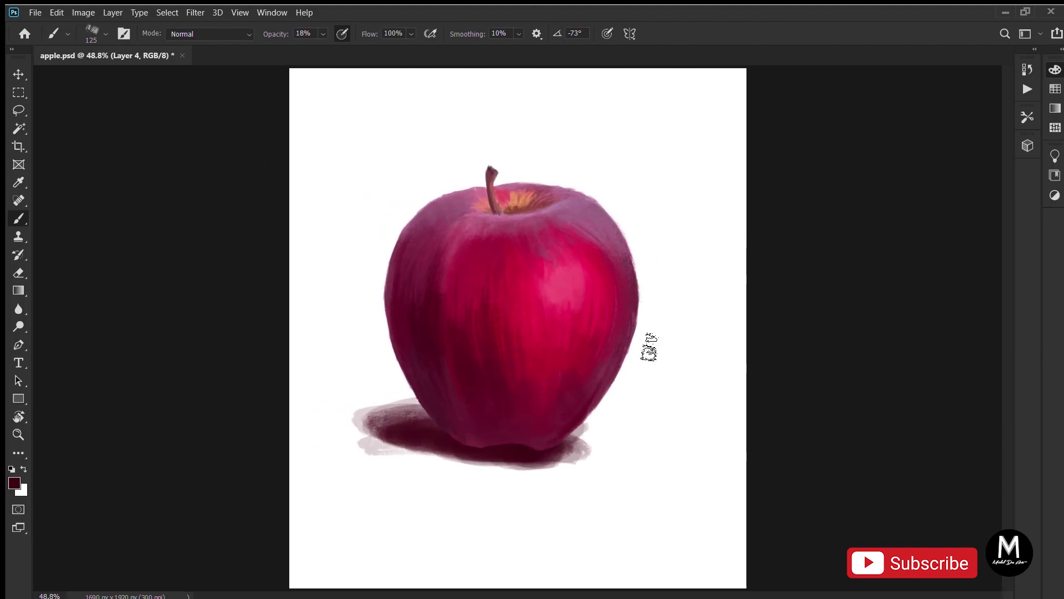